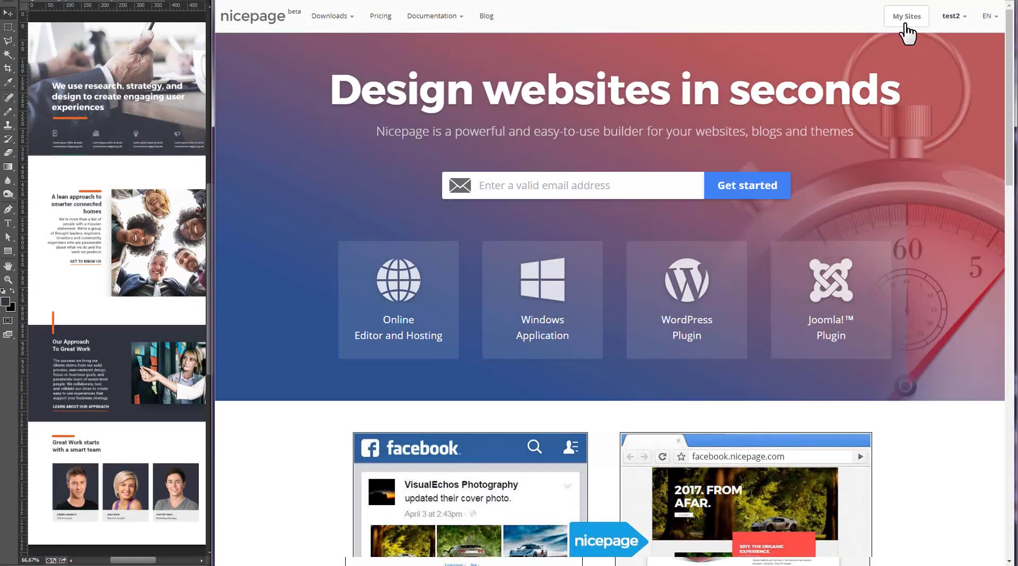
- Create a new site from My Sites, starting from a blank page
left_click(905, 24)
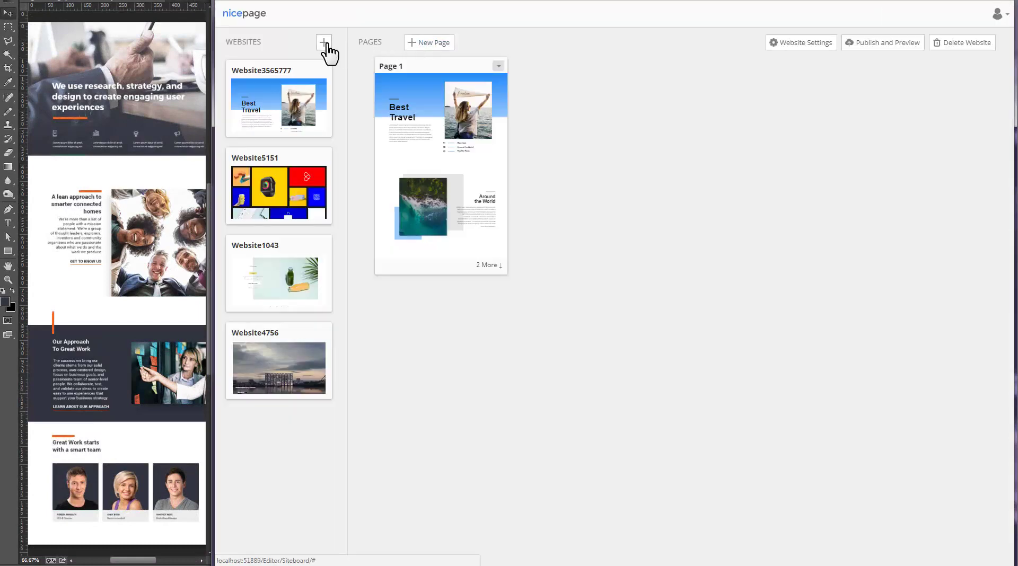
left_click(324, 43)
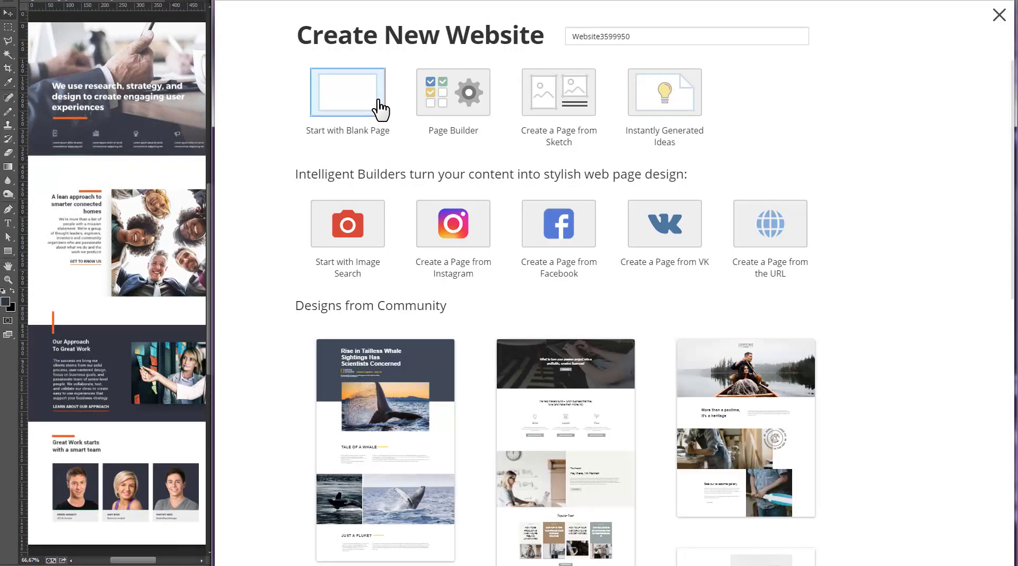
left_click(379, 100)
left_click(467, 20)
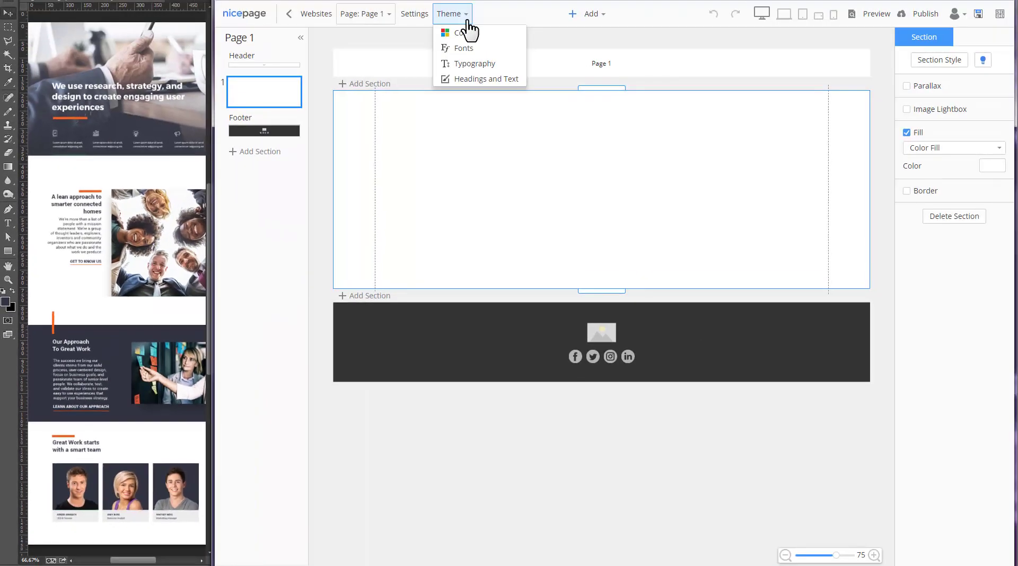
- Set theme Color 1 to the mockup's dark navy, hex 31333f
left_click(505, 35)
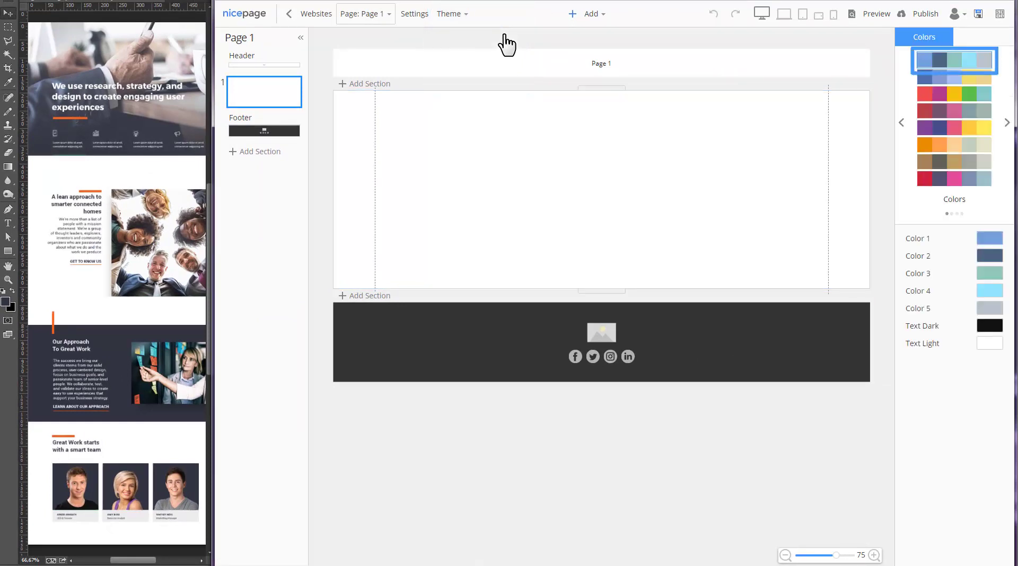
left_click(8, 82)
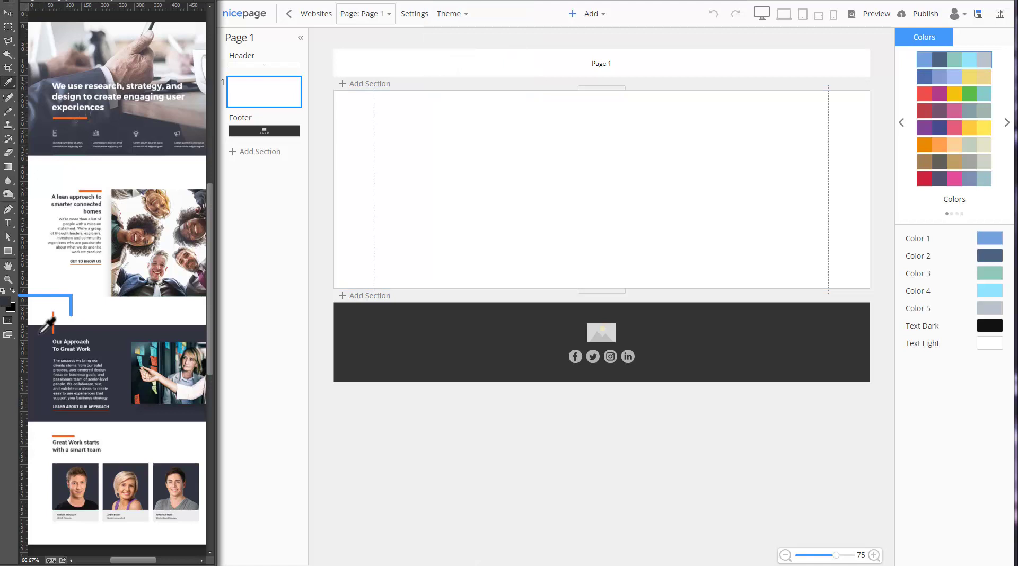
left_click(6, 301)
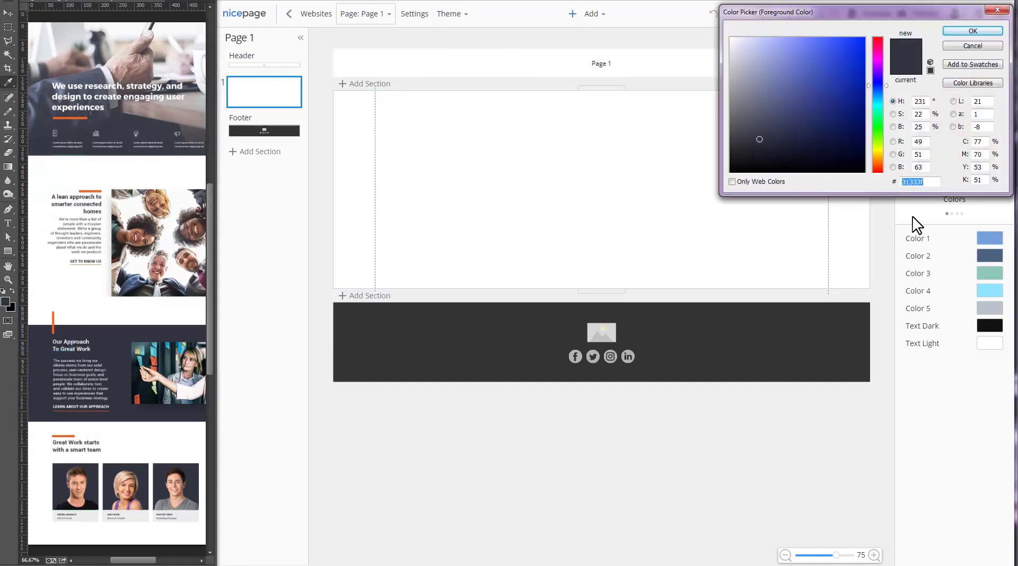
left_click(936, 182)
double_click(936, 182)
key("ctrl+c")
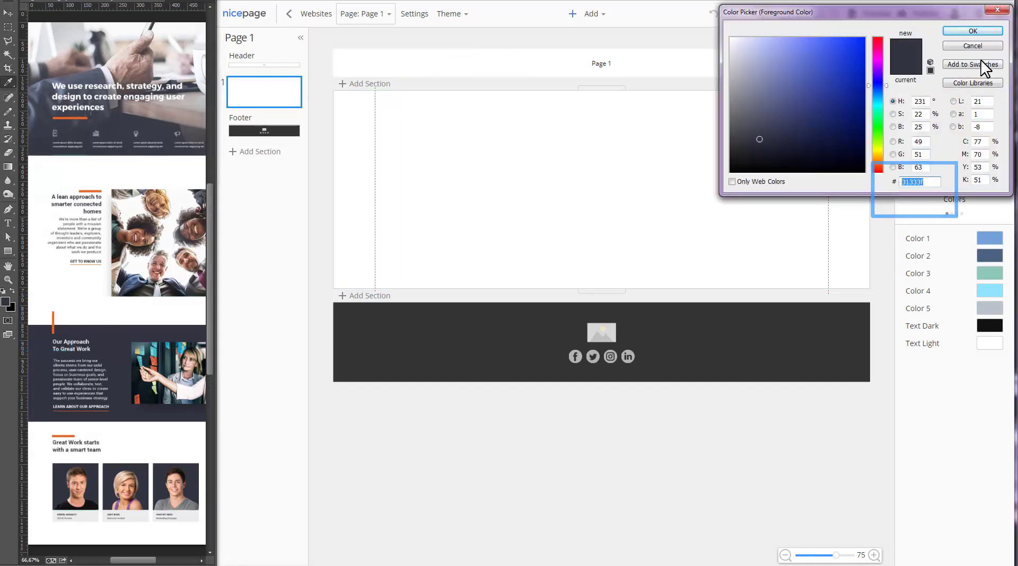
left_click(970, 32)
left_click(989, 239)
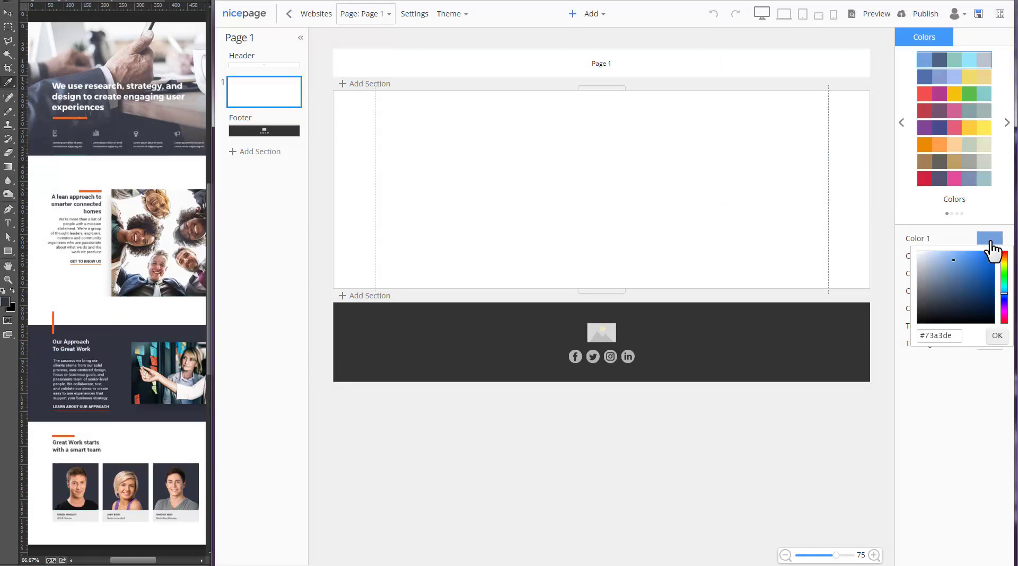
left_click_drag(959, 336, 920, 349)
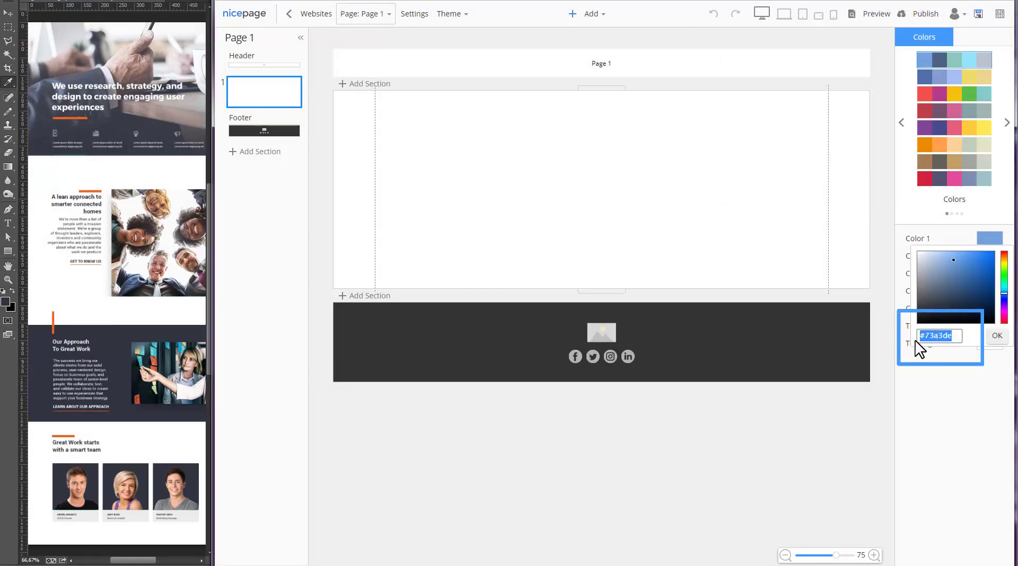
key("ctrl+v")
left_click(997, 335)
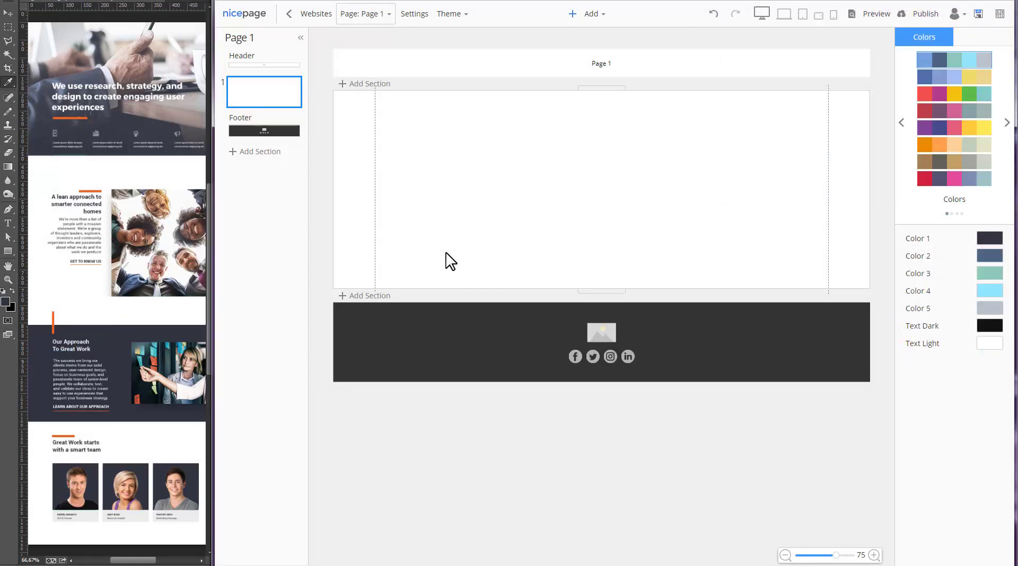
- Set theme Color 2 to the orange sampled from the mockup's bar
left_click(82, 282)
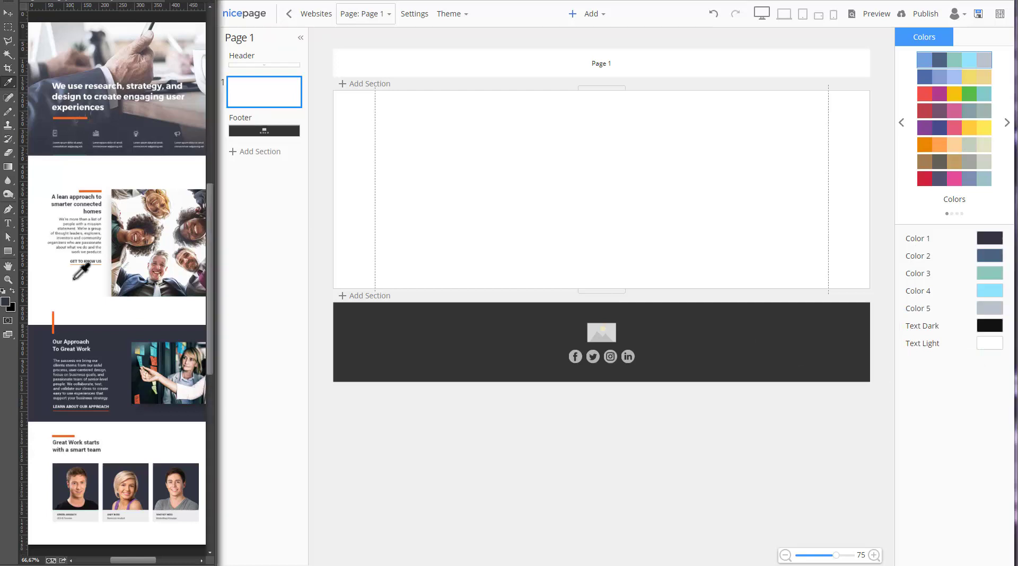
left_click(53, 322)
left_click(989, 256)
key("ctrl+v")
left_click(996, 353)
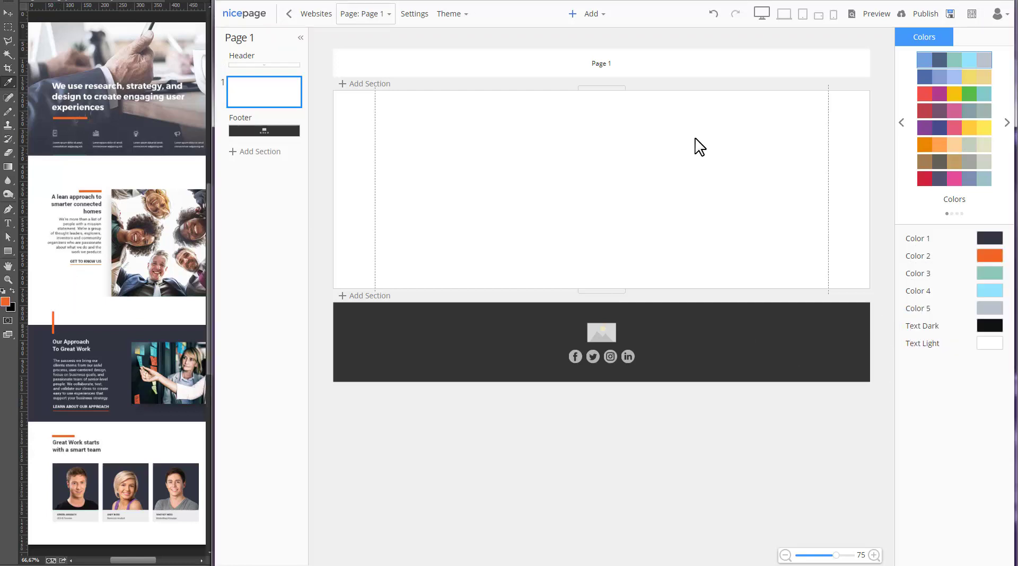
left_click(699, 148)
left_click(449, 14)
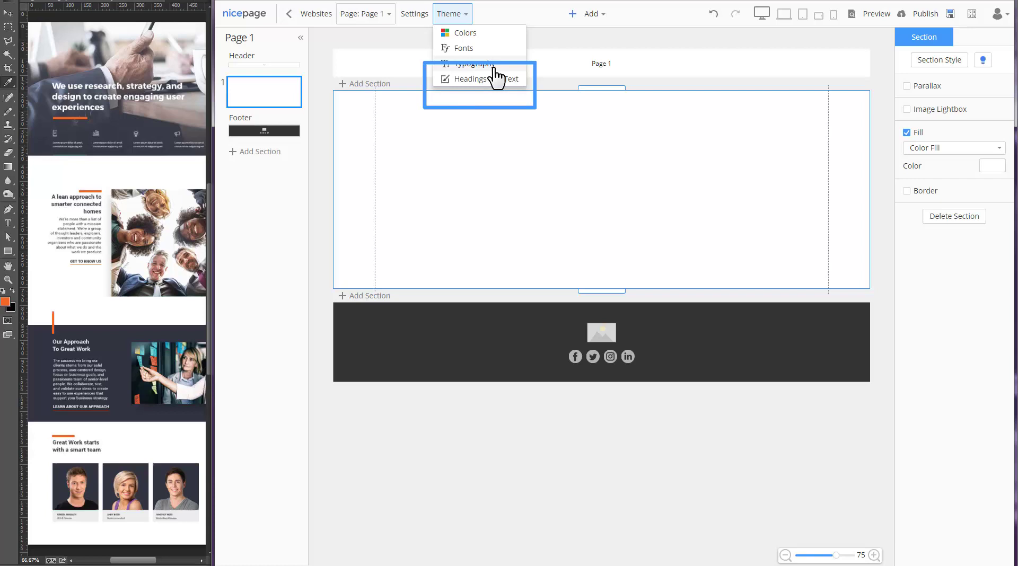
- Make the Intro Title bold at 60px and Heading 2 bold
left_click(512, 80)
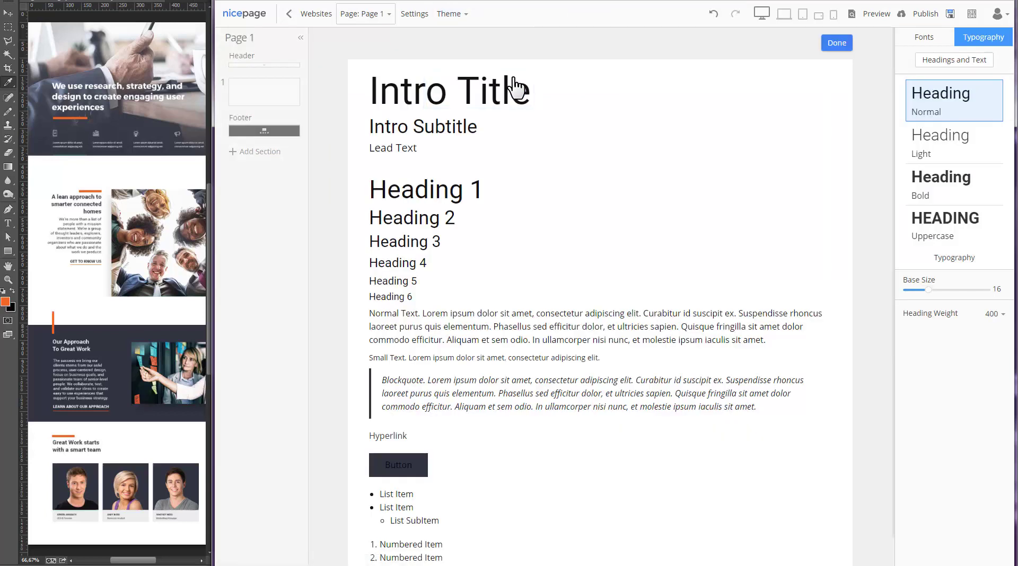
left_click(512, 88)
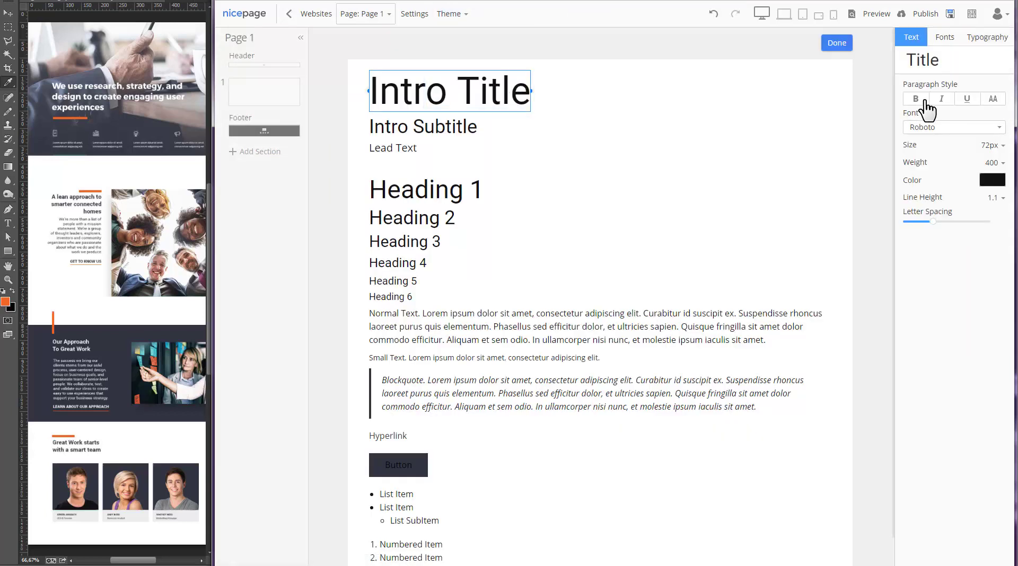
left_click(926, 101)
left_click(995, 145)
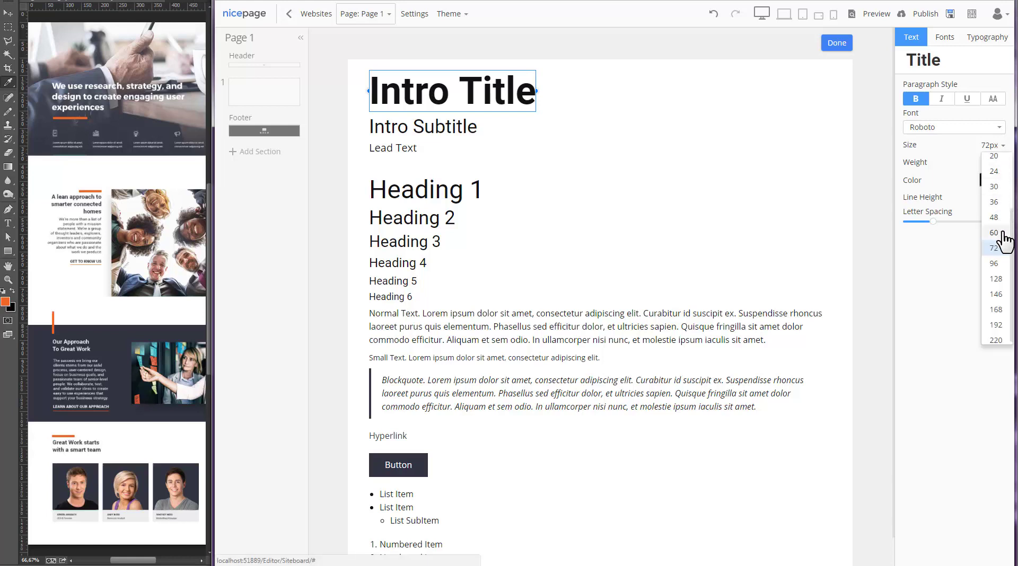
left_click(995, 233)
left_click(449, 210)
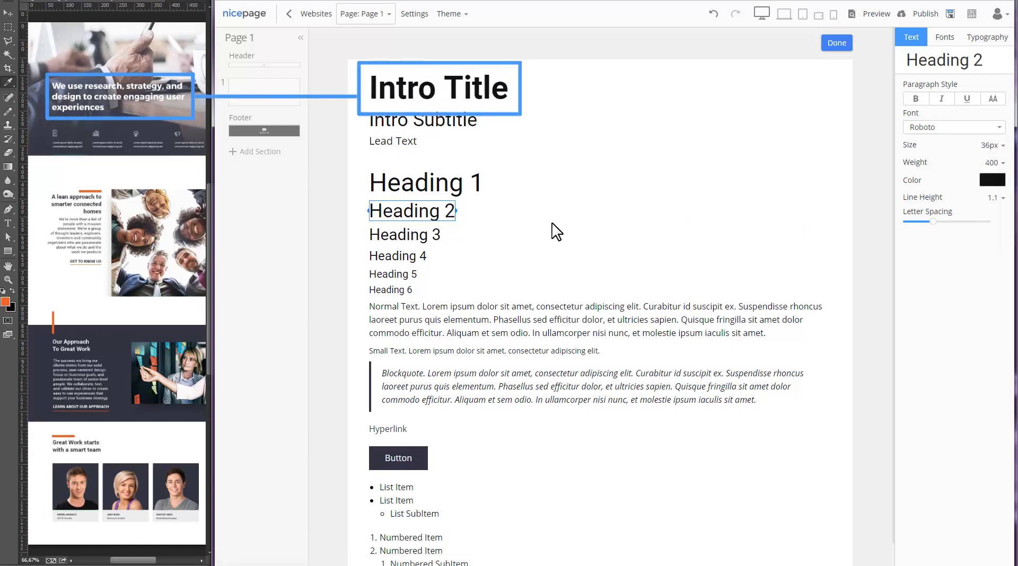
left_click(909, 100)
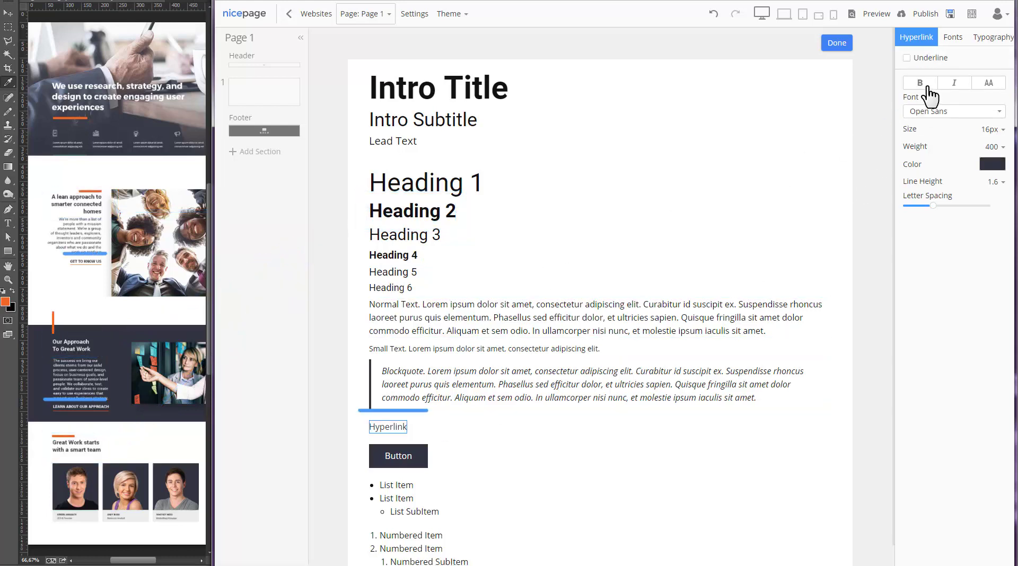
- Make hyperlinks bold and uppercase with an orange Border underline of width 4
left_click(928, 88)
left_click(988, 83)
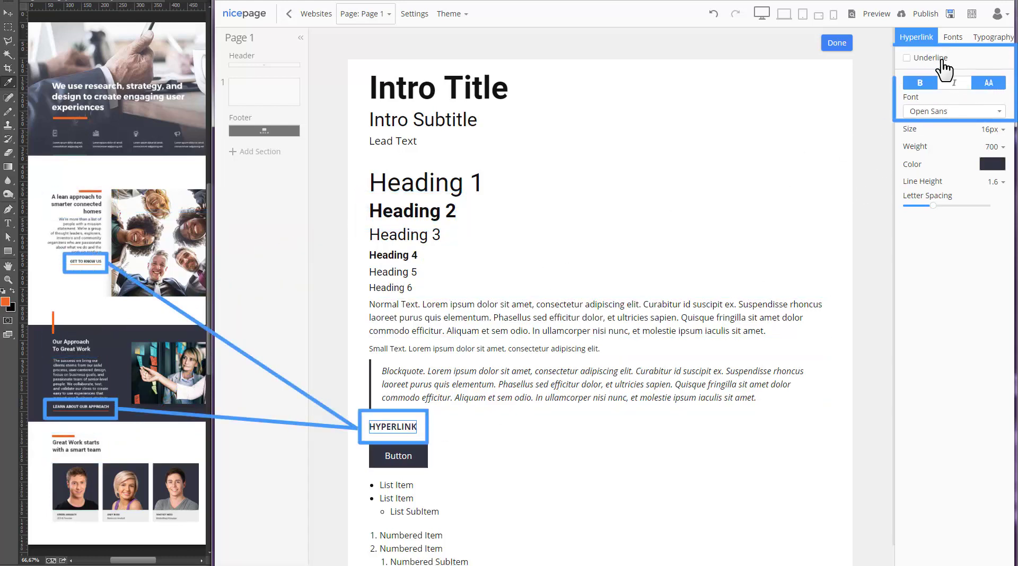
left_click(943, 60)
left_click(972, 75)
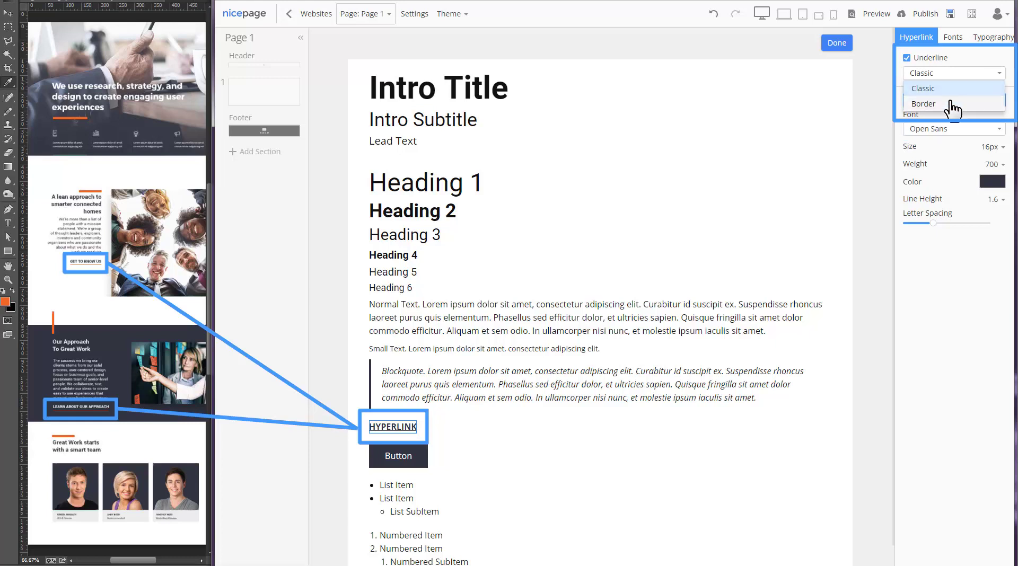
left_click(952, 105)
left_click(992, 90)
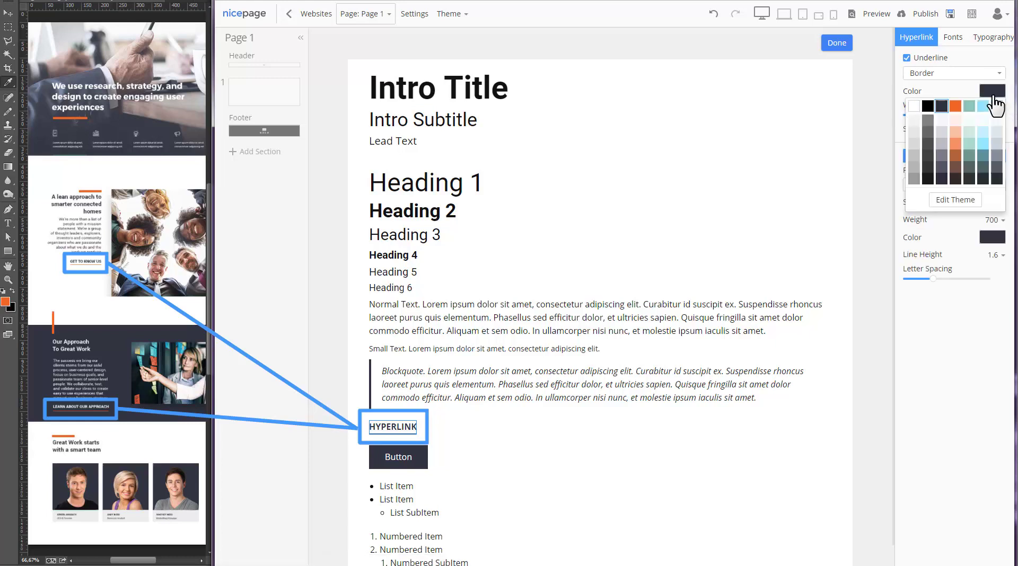
left_click(955, 107)
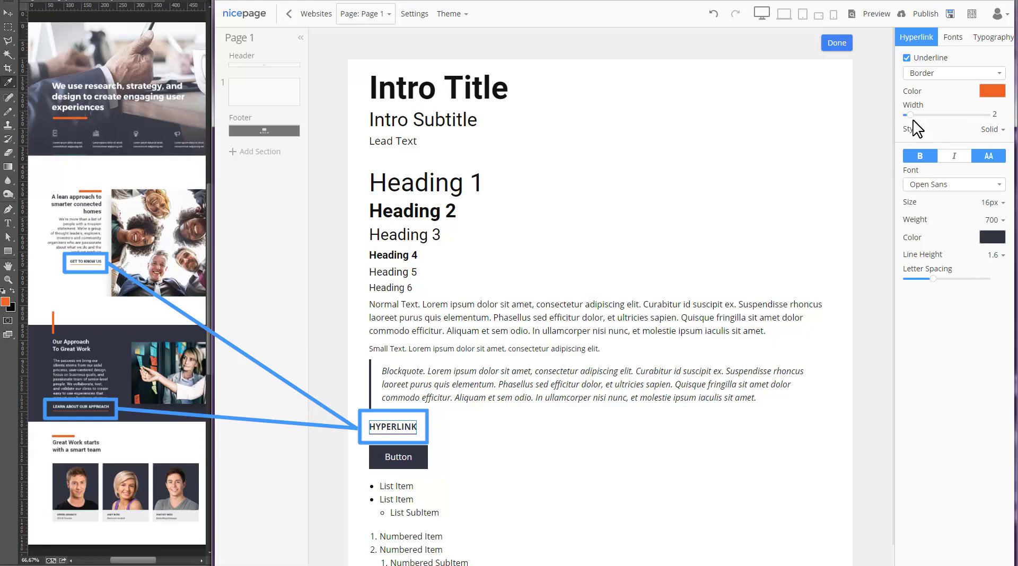
left_click_drag(913, 121, 922, 122)
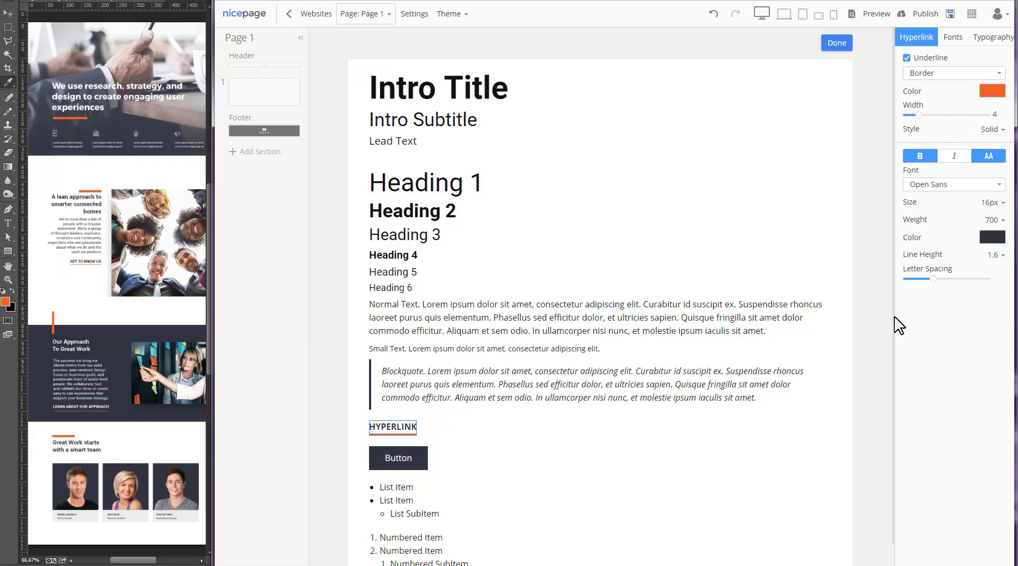
left_click(868, 316)
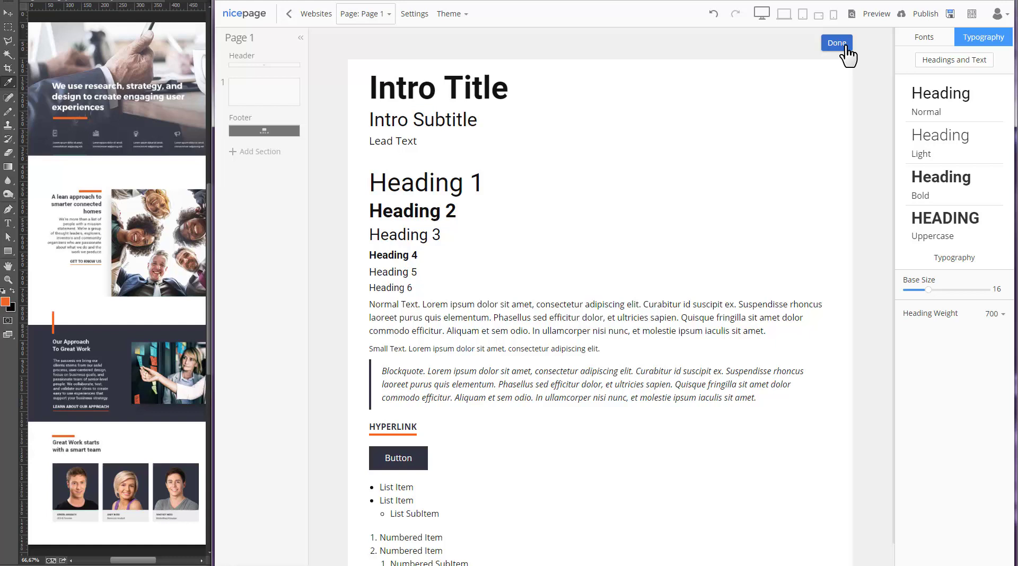
left_click(837, 43)
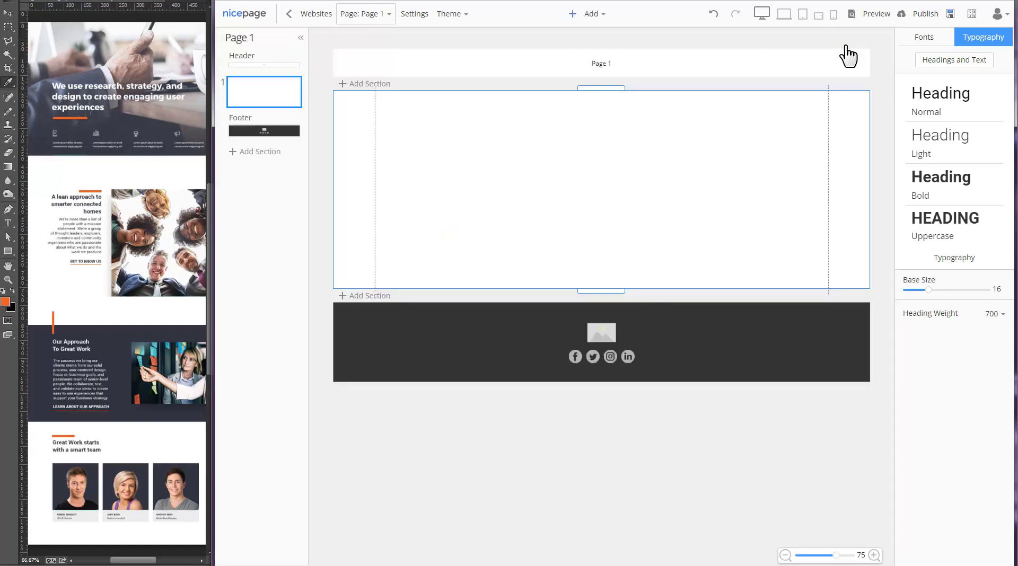
- Make the empty section taller, about 603px
left_click(736, 191)
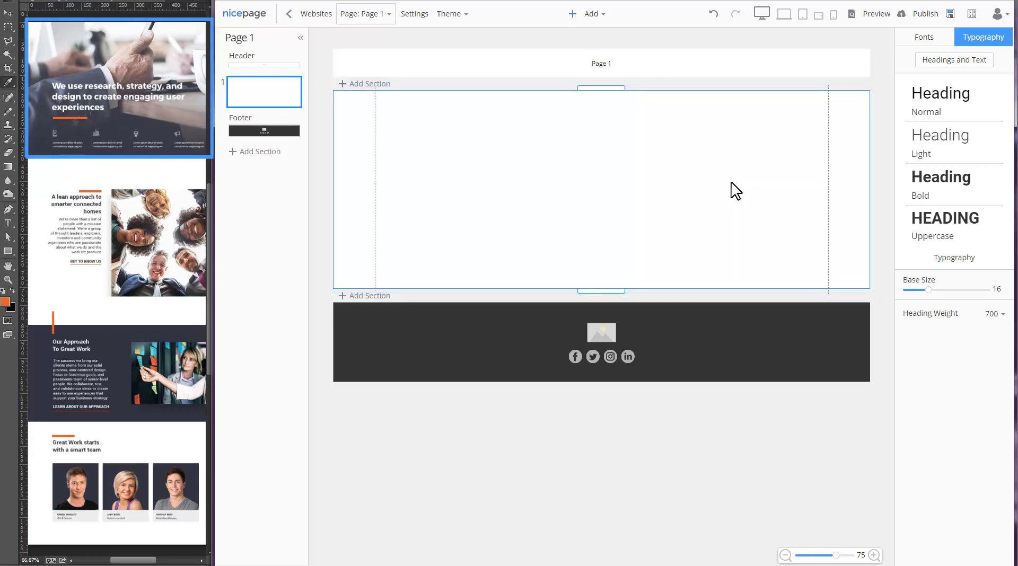
left_click(736, 191)
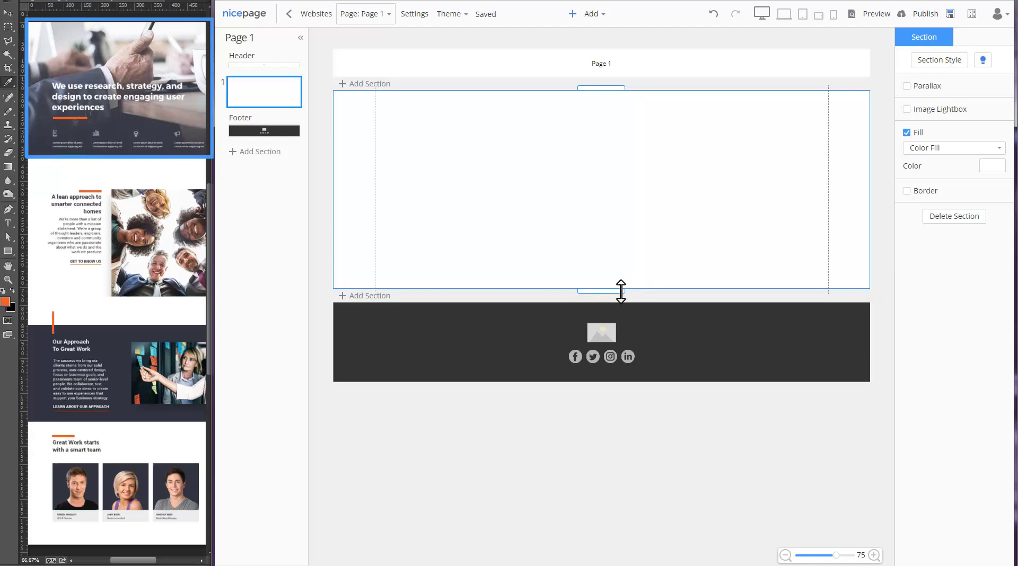
left_click_drag(624, 290, 633, 454)
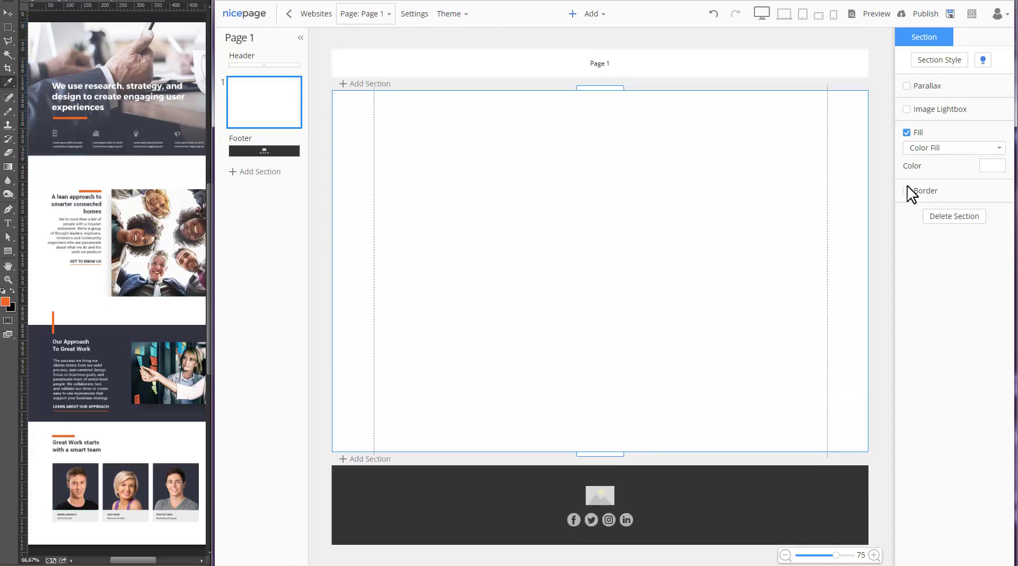
- Give the section an Image Fill using the uploaded businessman-with-coffee photo
left_click(950, 151)
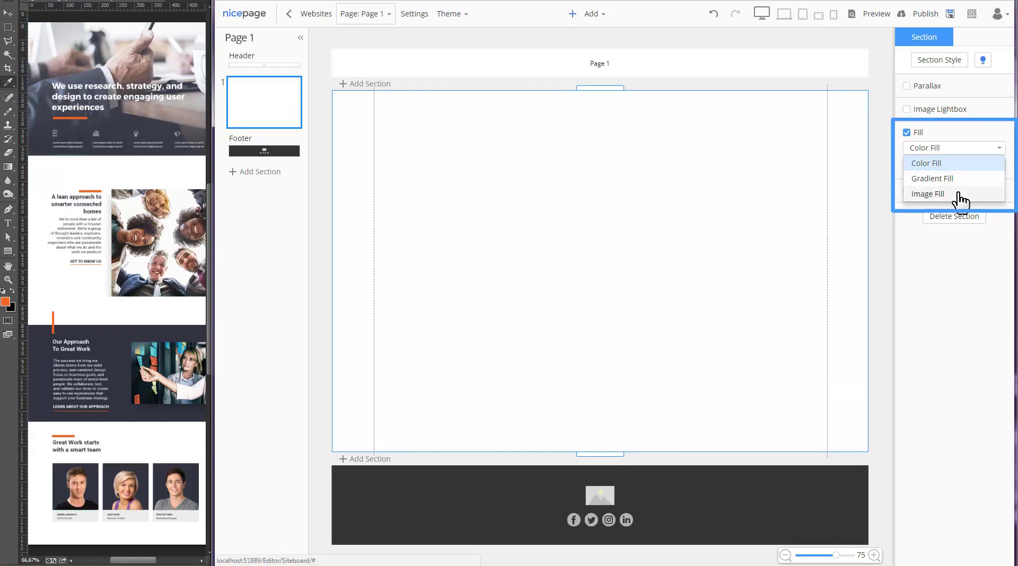
left_click(958, 194)
left_click(927, 169)
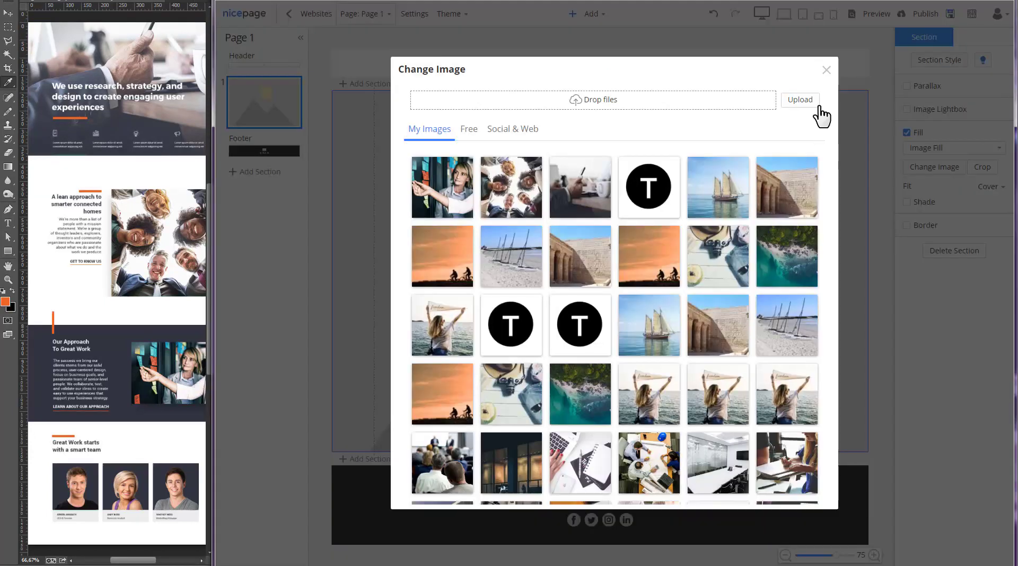
left_click(806, 103)
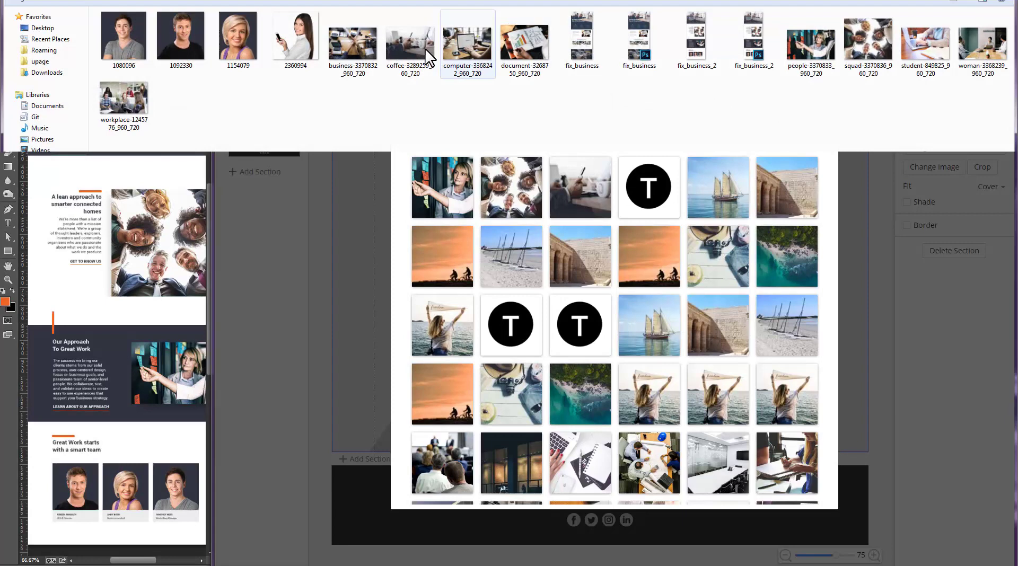
double_click(414, 47)
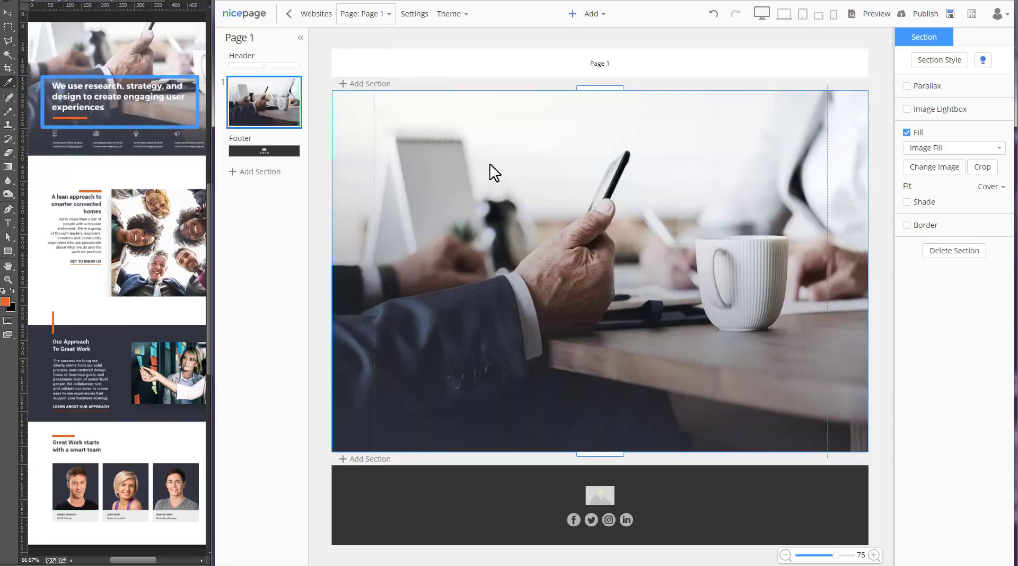
- Add a container over the photo, moved to the left margin and widened rightward
left_click(599, 15)
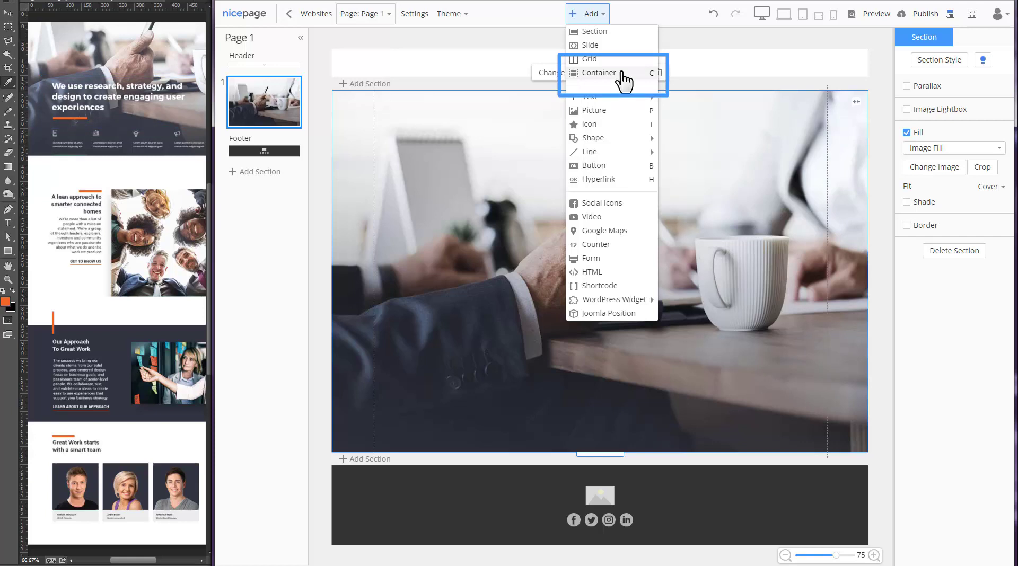
left_click(623, 80)
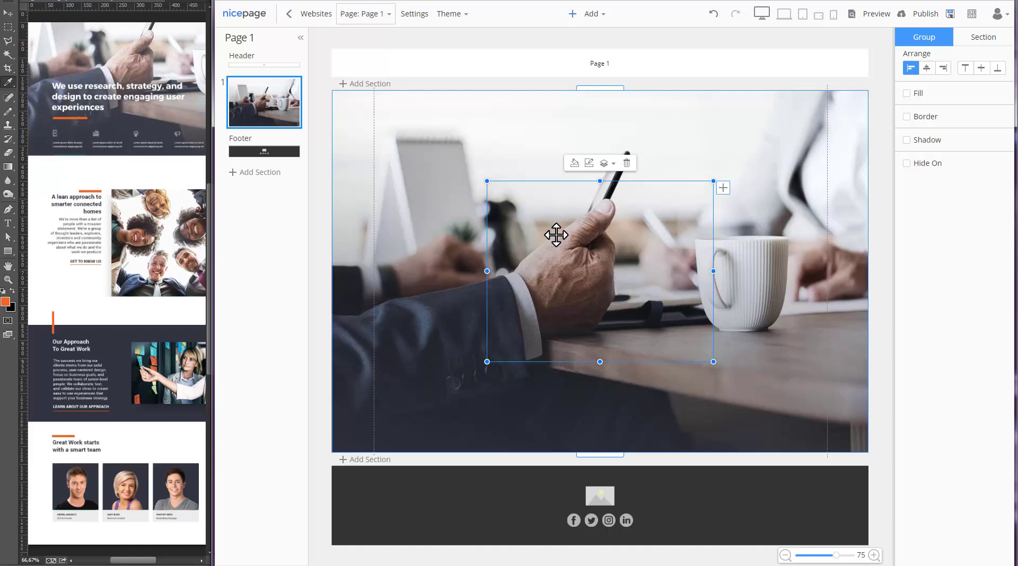
left_click_drag(561, 235, 450, 237)
left_click_drag(600, 271, 812, 271)
- Add a title and a horizontal line inside the container
left_click(593, 15)
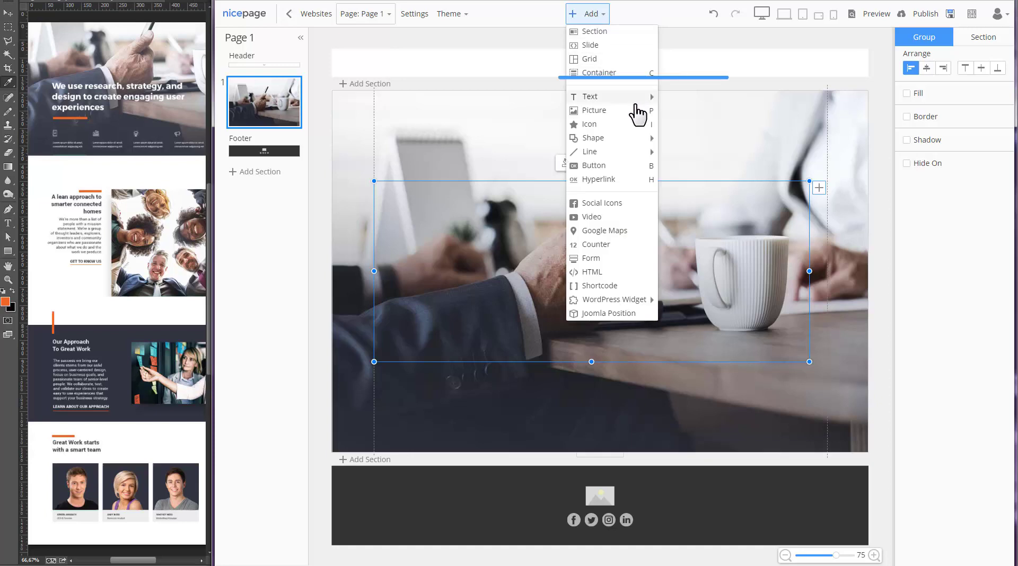
mouse_move(633, 98)
left_click(696, 103)
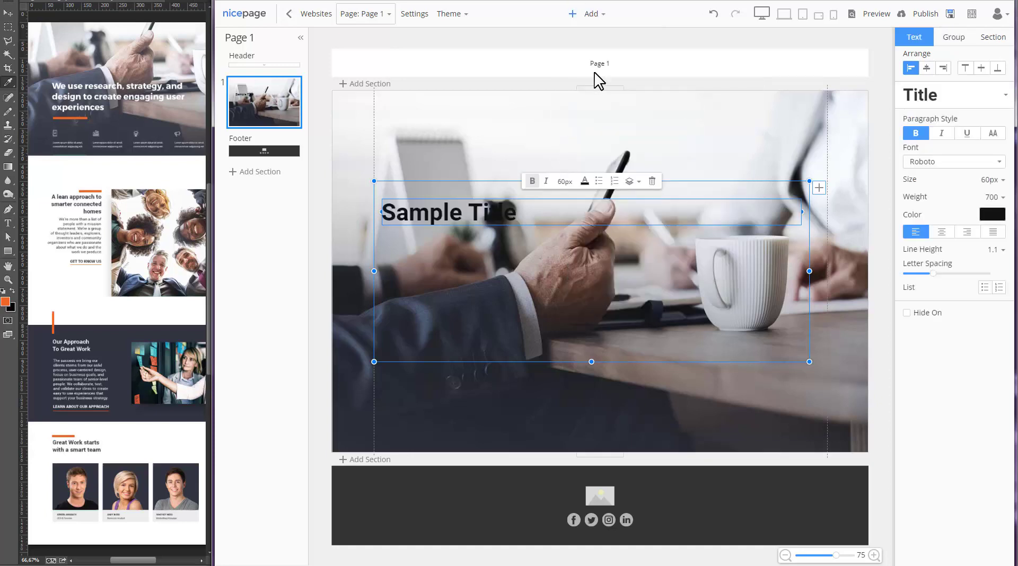
left_click(603, 18)
mouse_move(609, 159)
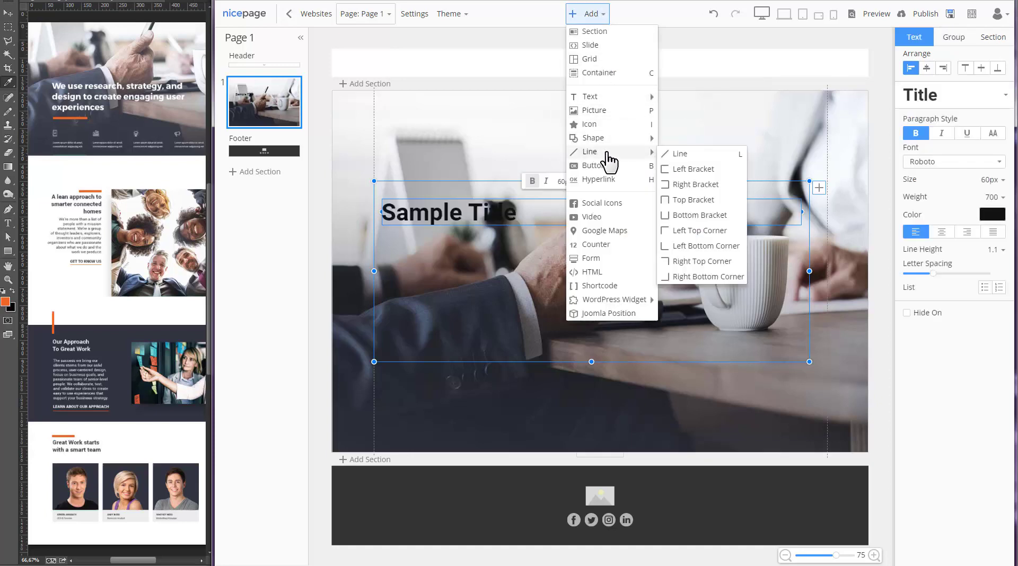
left_click(678, 158)
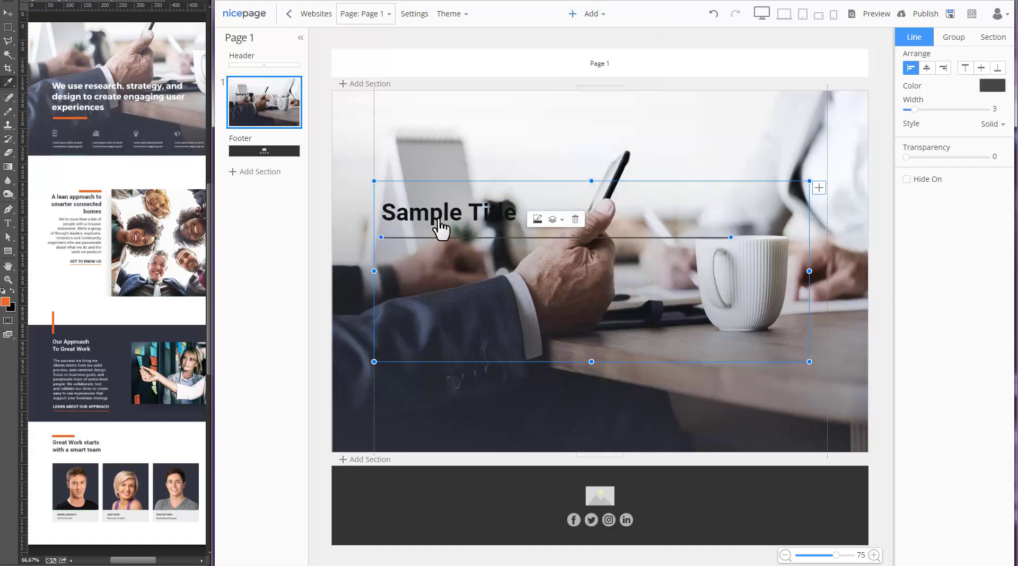
- Make the title Text Light and type 'We use research, strategy and design to create engaging user experiences'
double_click(440, 223)
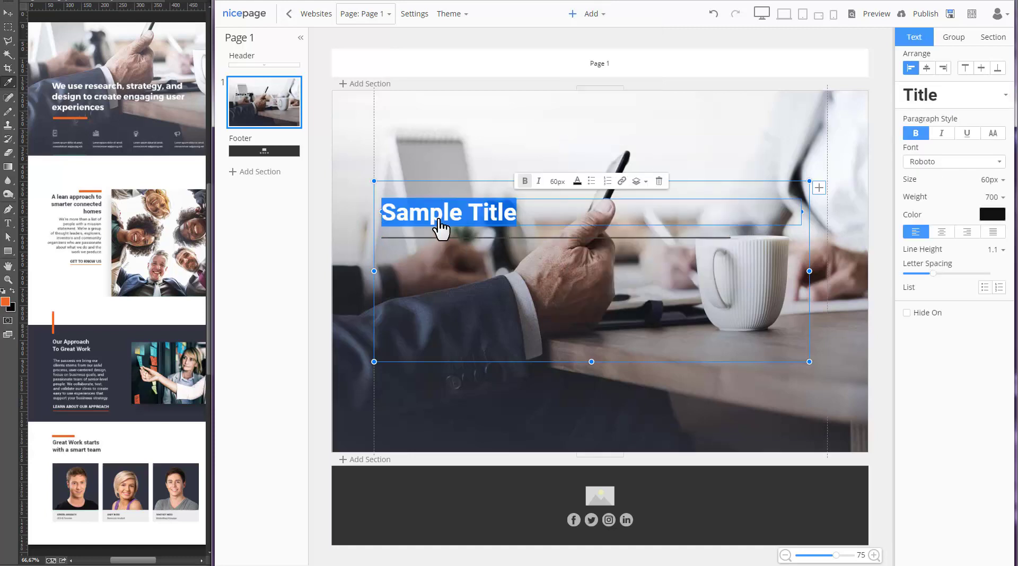
left_click(577, 181)
left_click(581, 212)
type("We u")
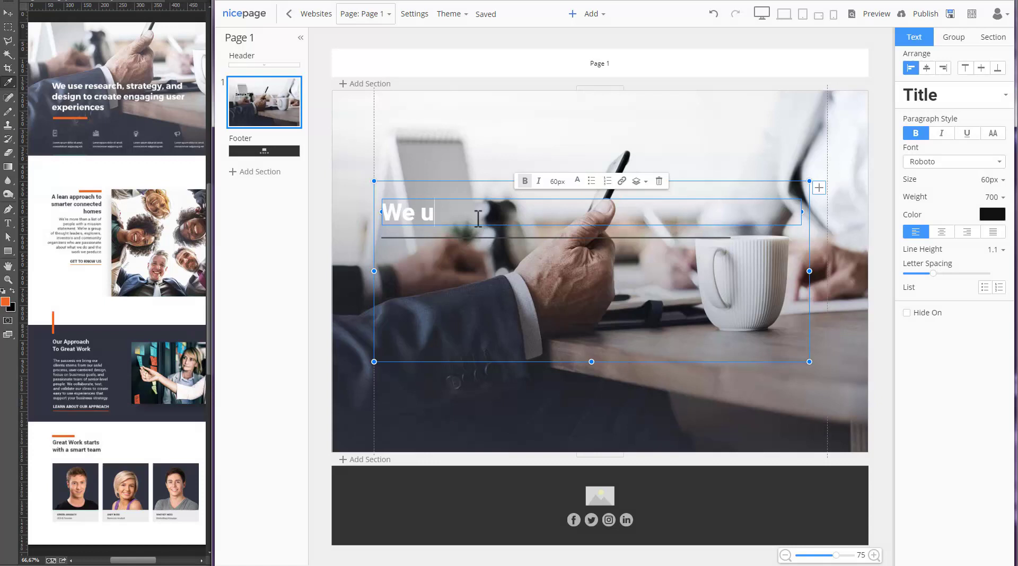
type("se research, strate")
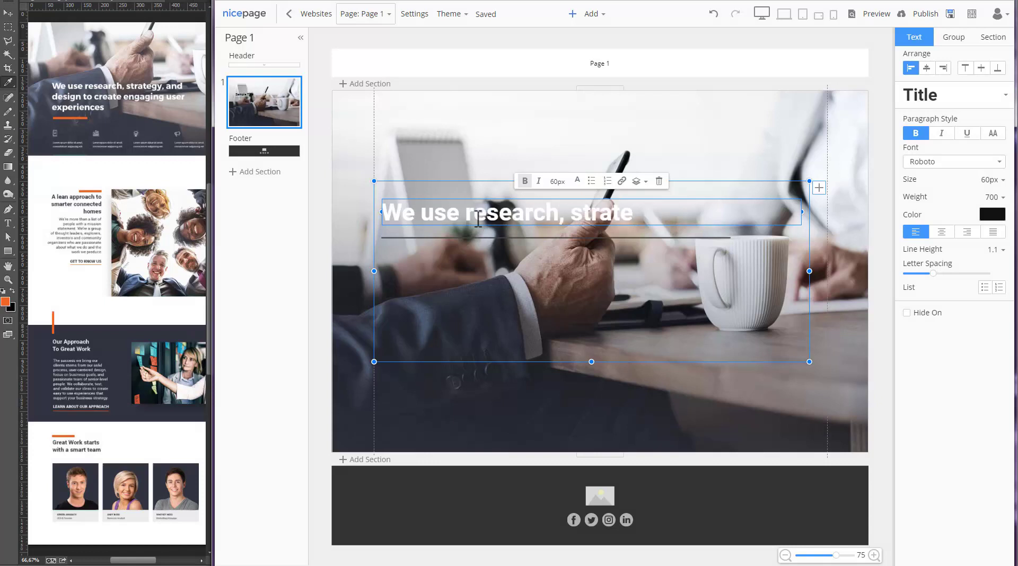
type("gy and design to cre")
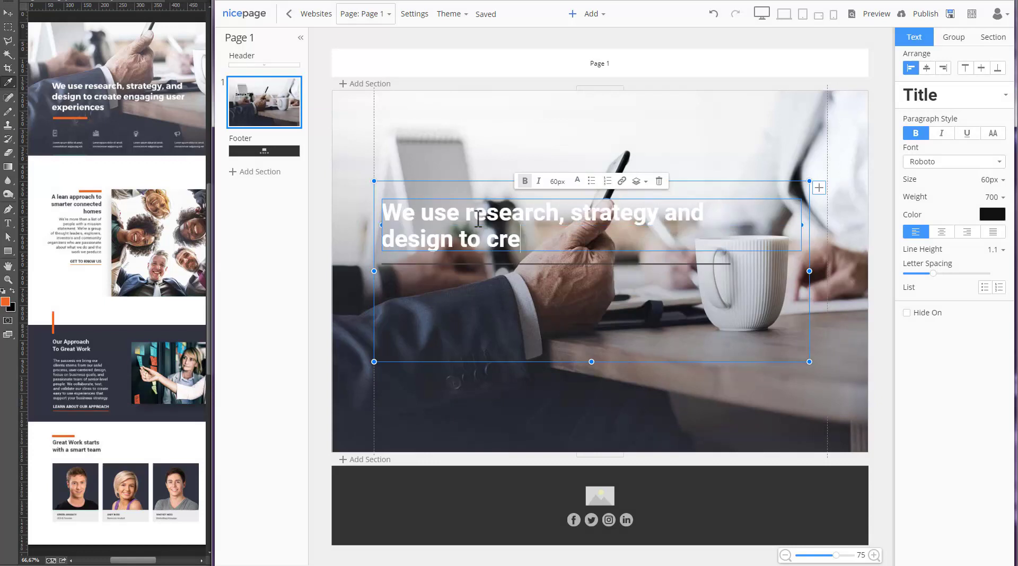
type("ate engaging user")
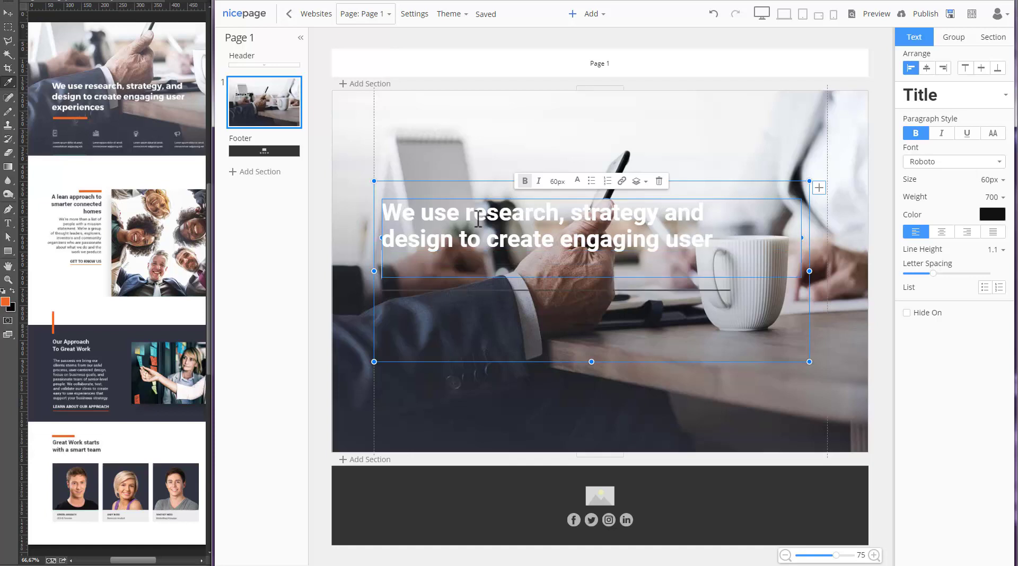
type(" experiences")
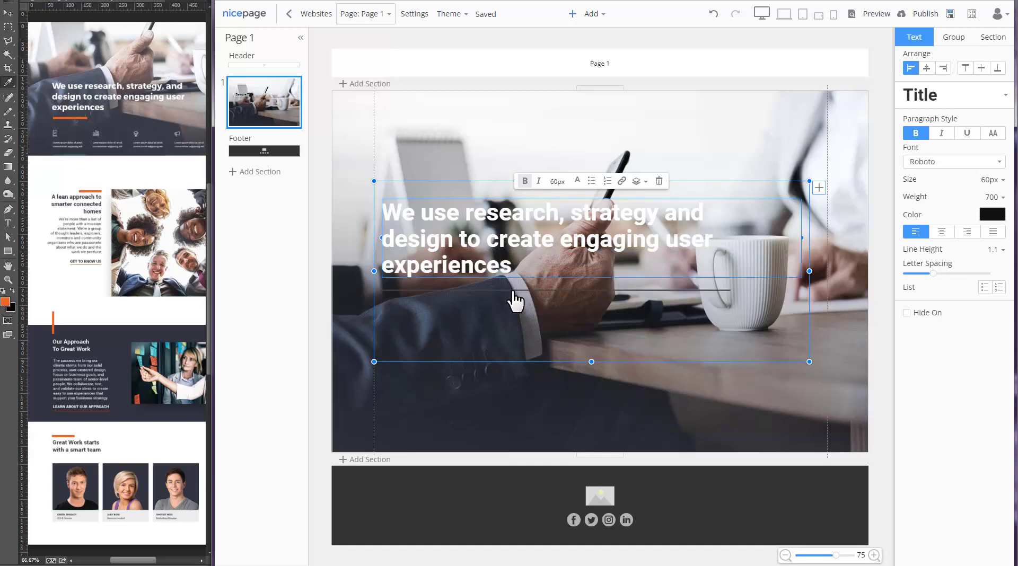
- Turn the line into a short orange accent with width 7
left_click(514, 290)
left_click(537, 272)
left_click(581, 318)
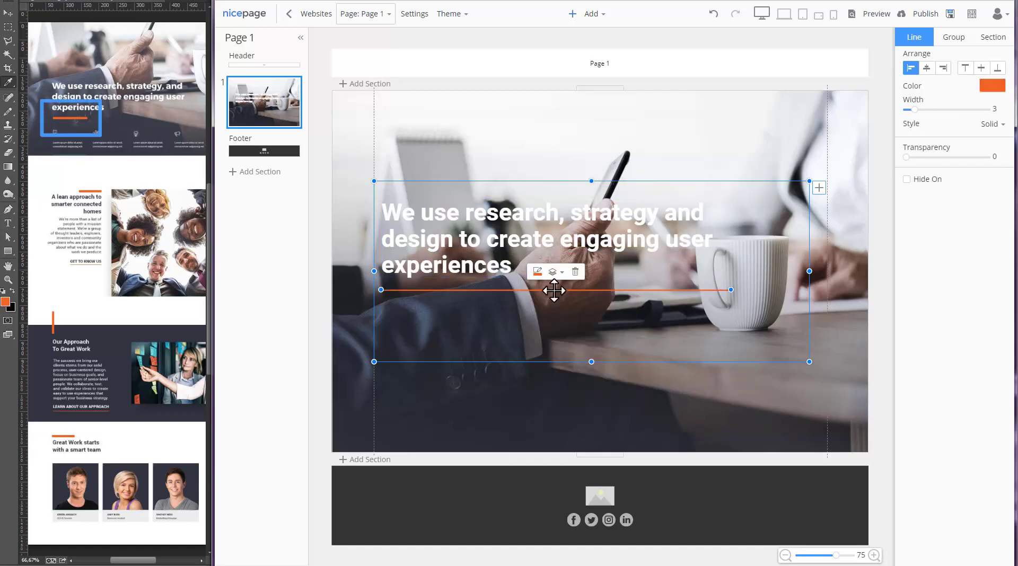
left_click(537, 271)
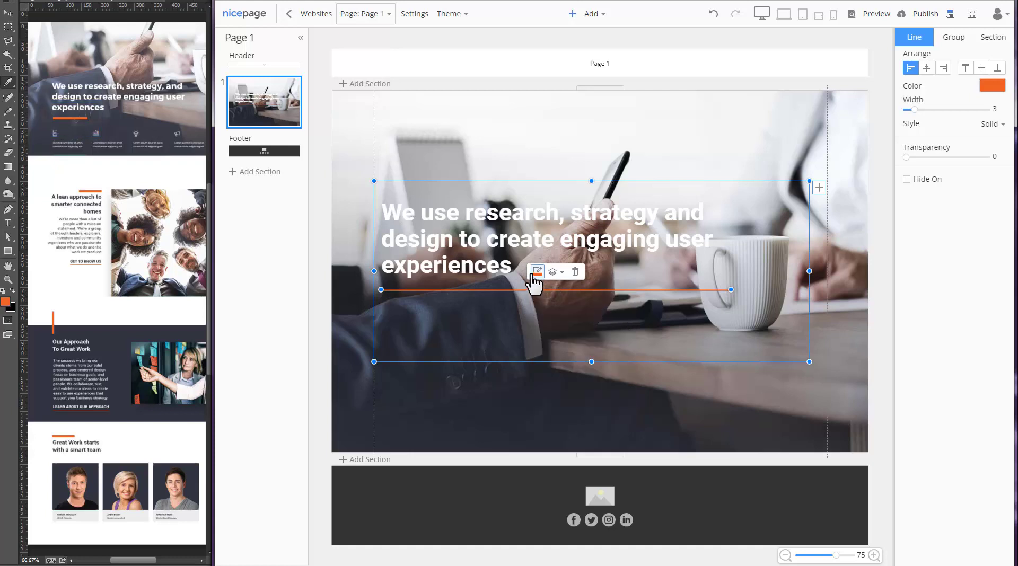
left_click(537, 271)
left_click(602, 316)
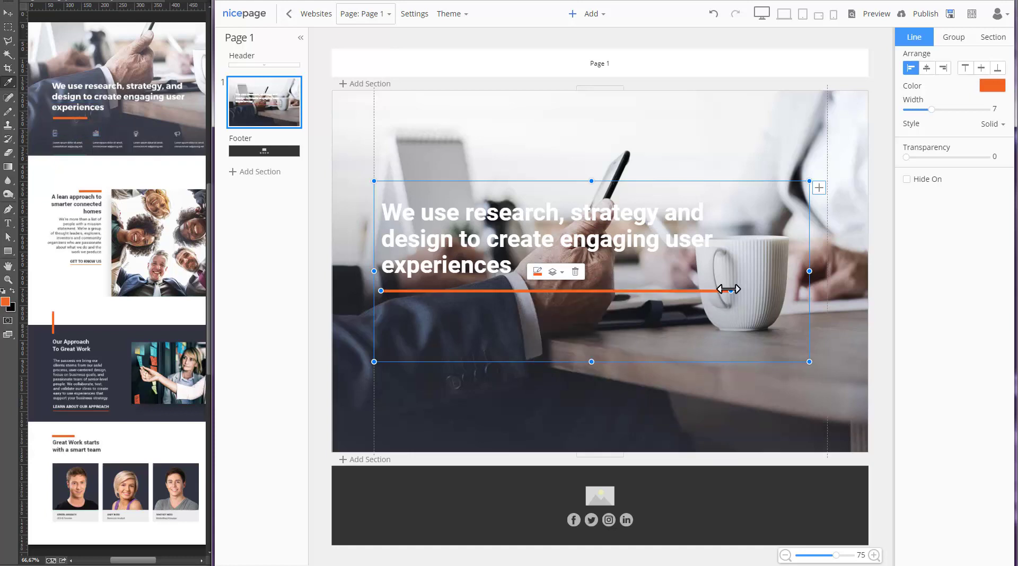
left_click_drag(730, 291, 461, 293)
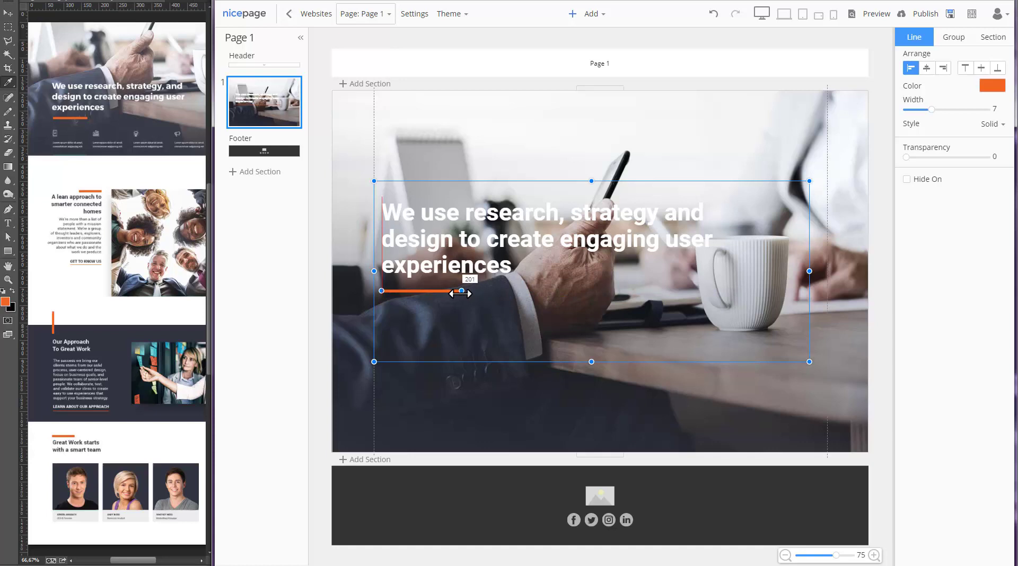
- Bottom-align the headline block within its container
left_click(494, 317)
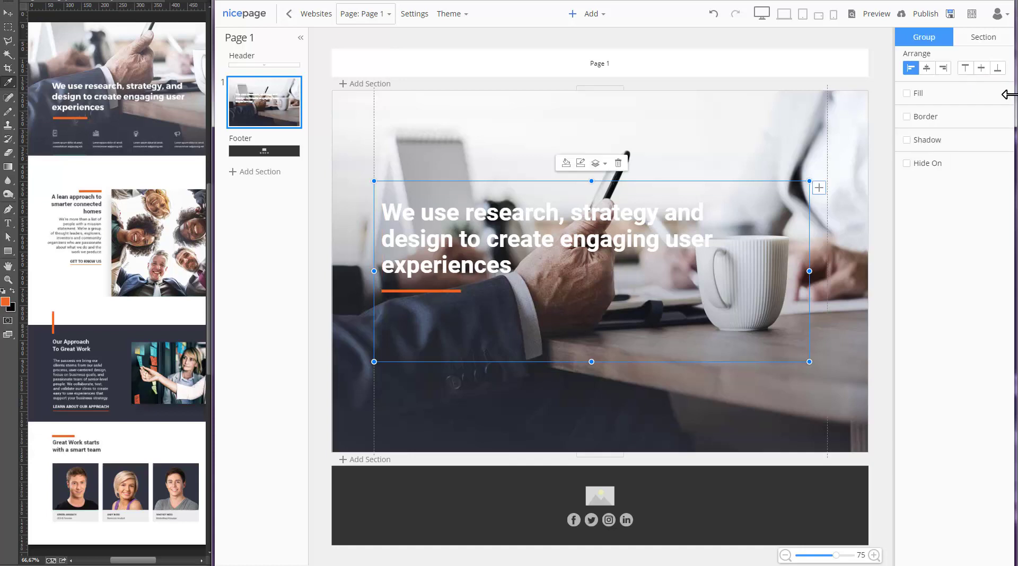
left_click(998, 68)
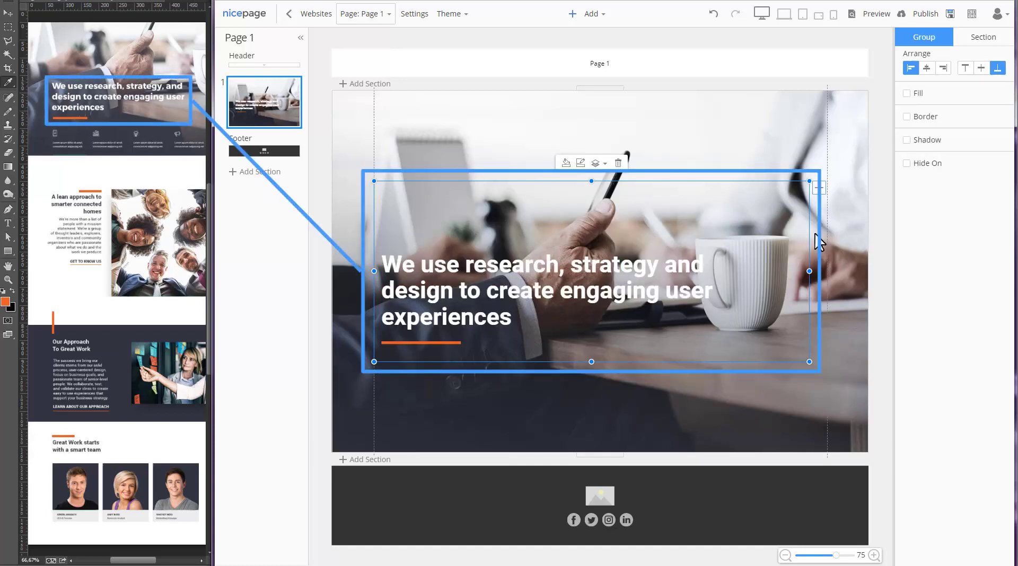
left_click(838, 240)
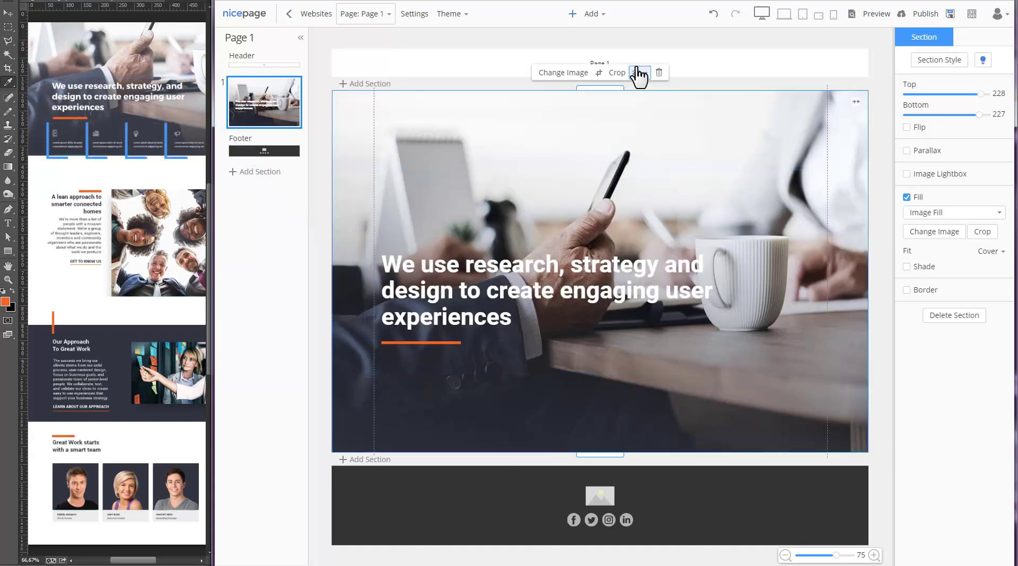
left_click(604, 15)
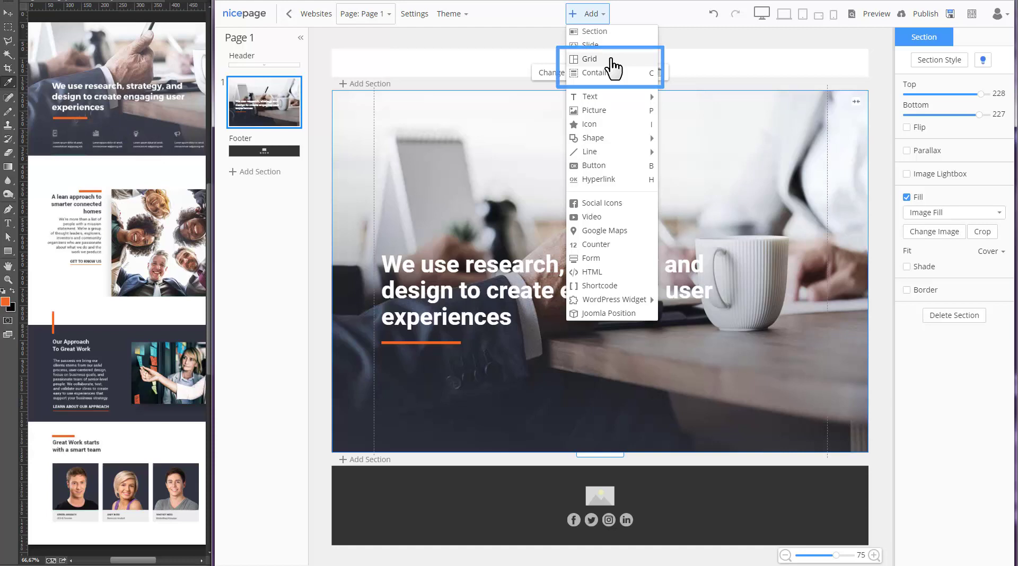
- Insert a one-row, four-column grid
left_click(611, 61)
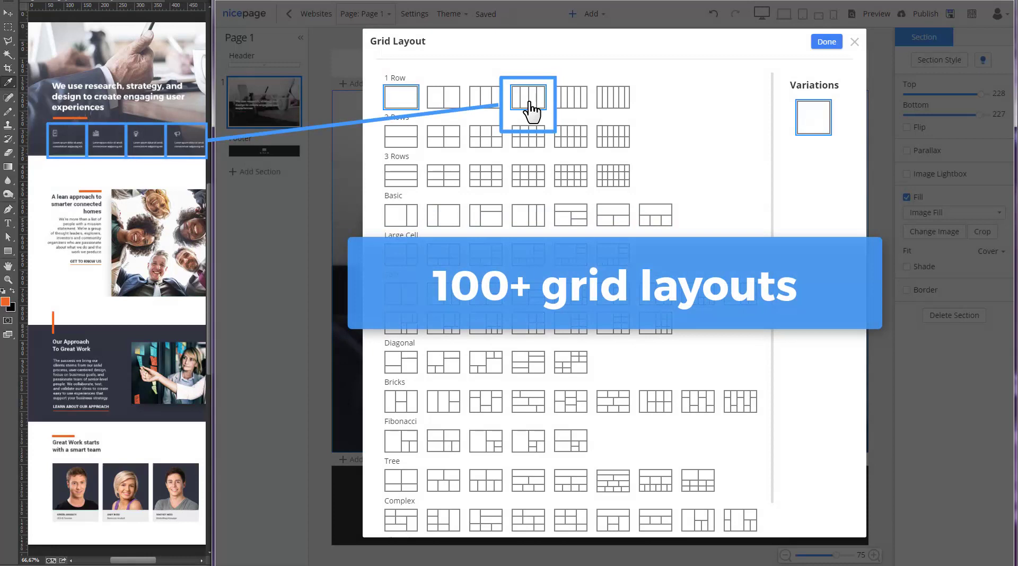
left_click(529, 98)
left_click(827, 41)
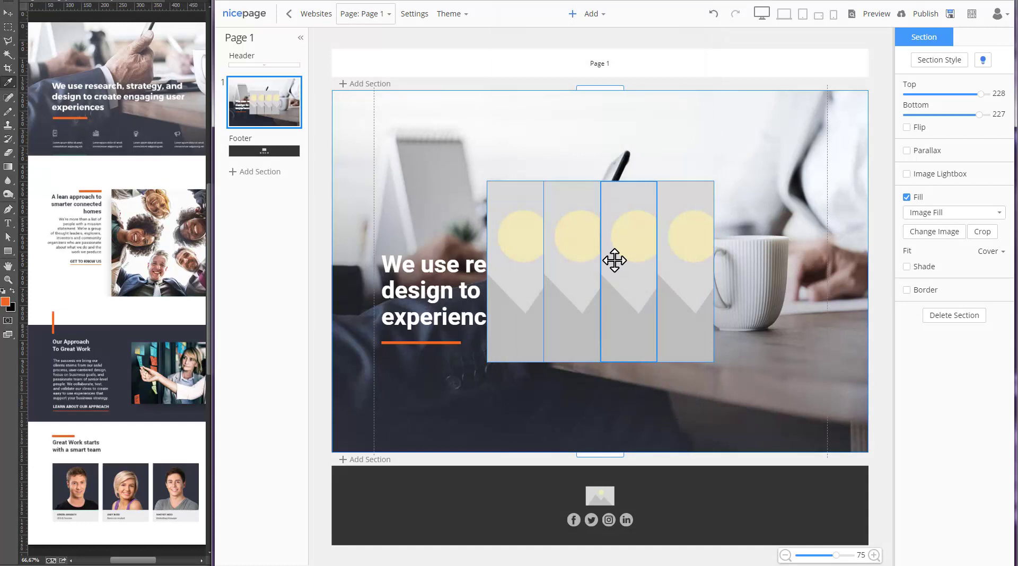
- Shrink the grid, place it under the headline, stretch it across and set spacing 20
left_click(595, 198)
left_click_drag(600, 181, 600, 282)
left_click_drag(478, 274, 364, 348)
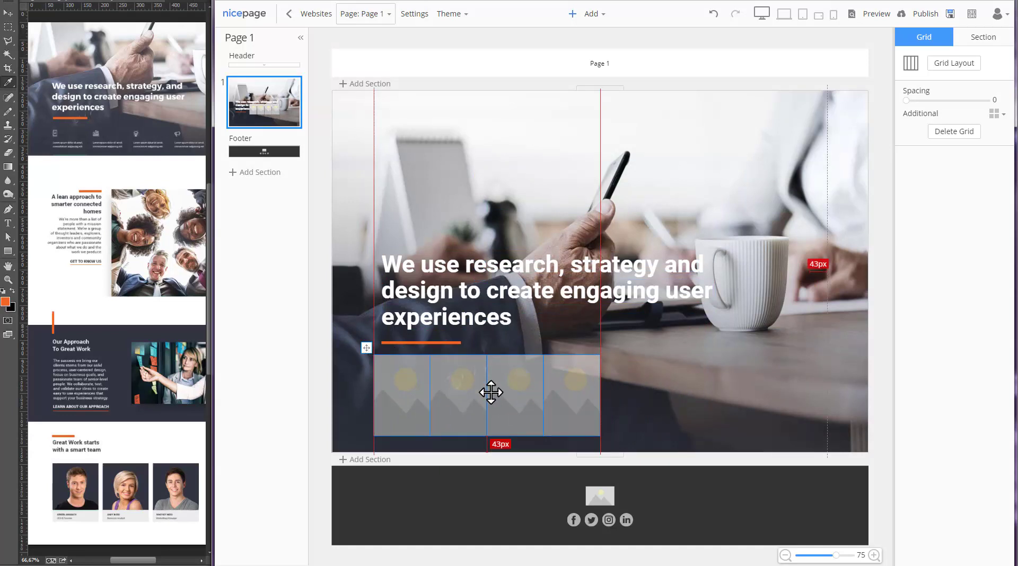
left_click_drag(720, 394, 831, 393)
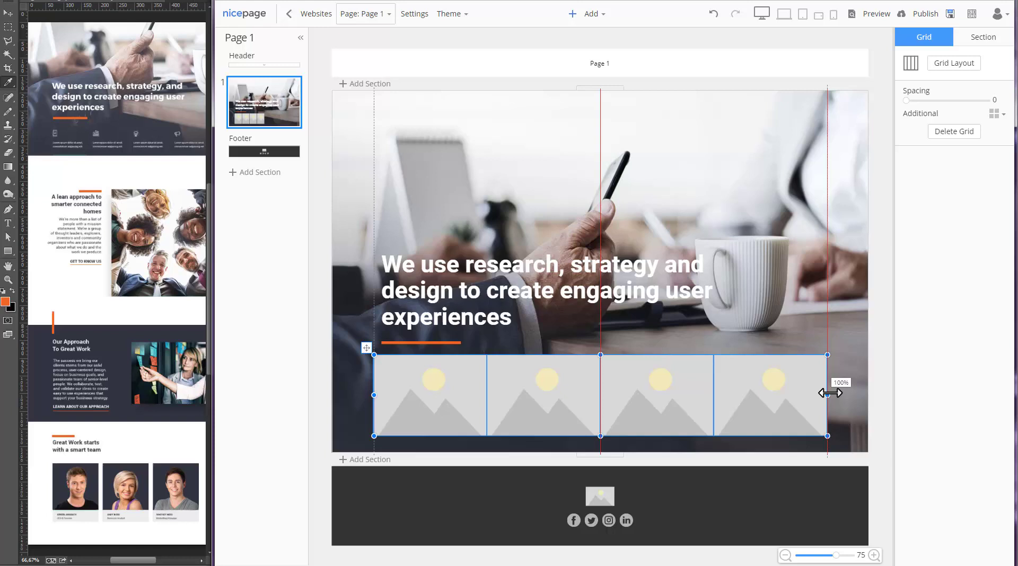
left_click_drag(907, 100, 923, 100)
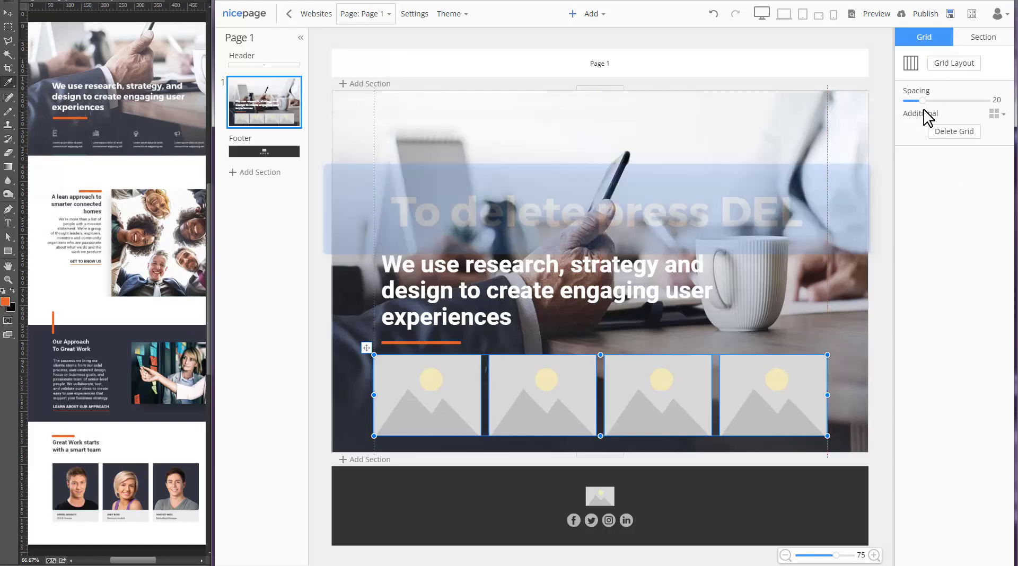
- Replace the first cell's placeholder image with a vibrating-phone icon
left_click(467, 377)
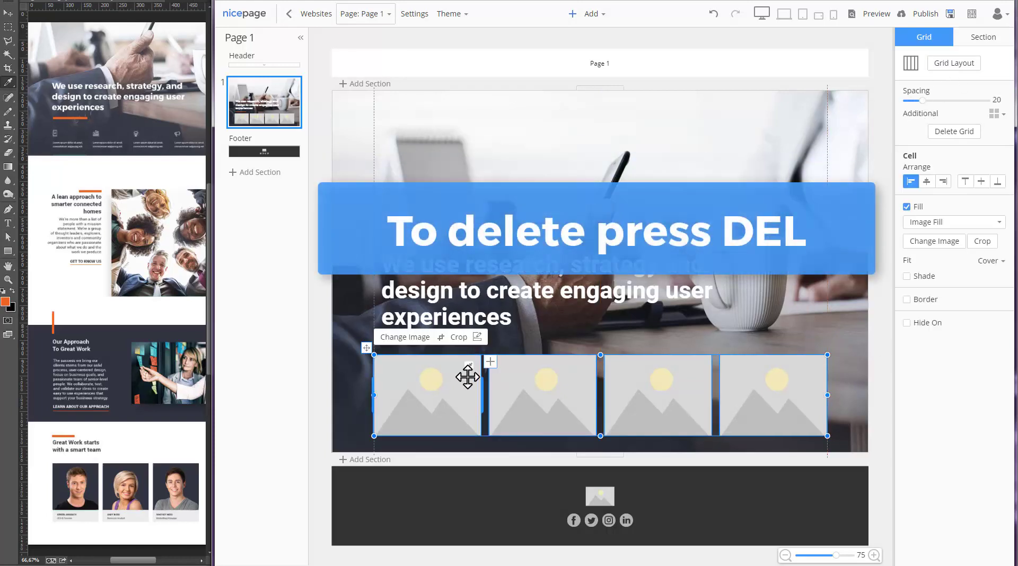
key("Delete")
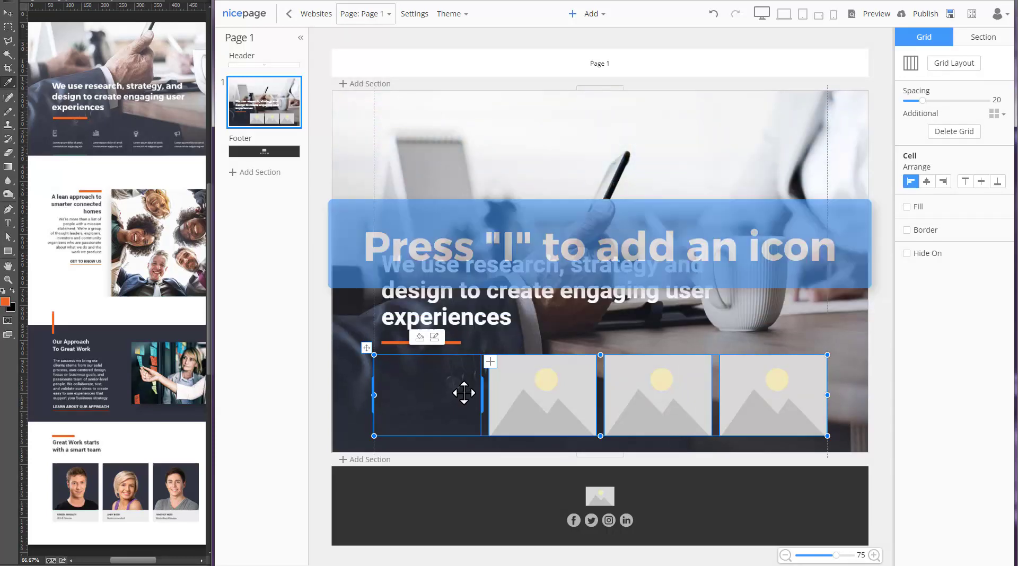
key("i")
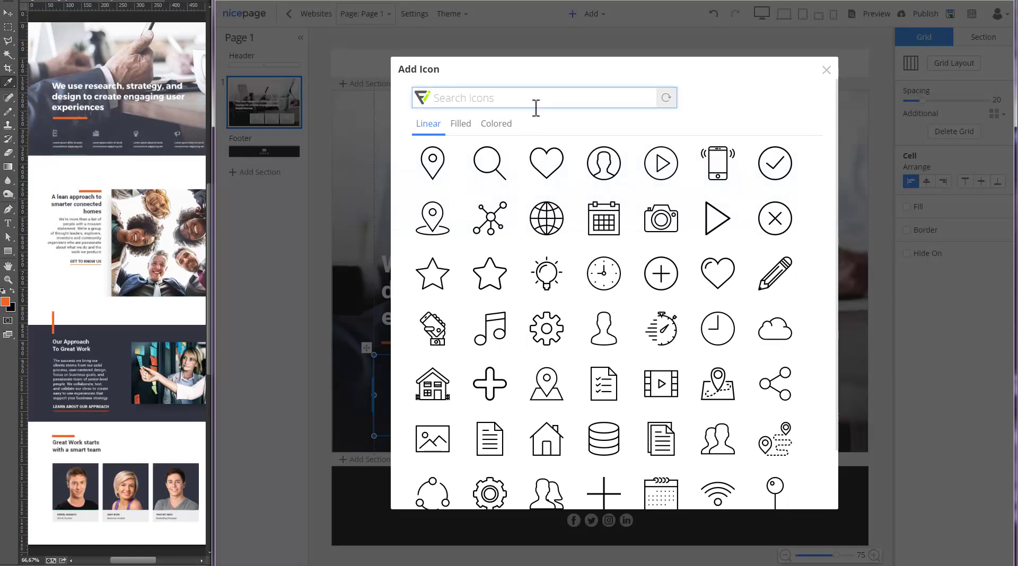
type("phone")
key("Return")
left_click(502, 169)
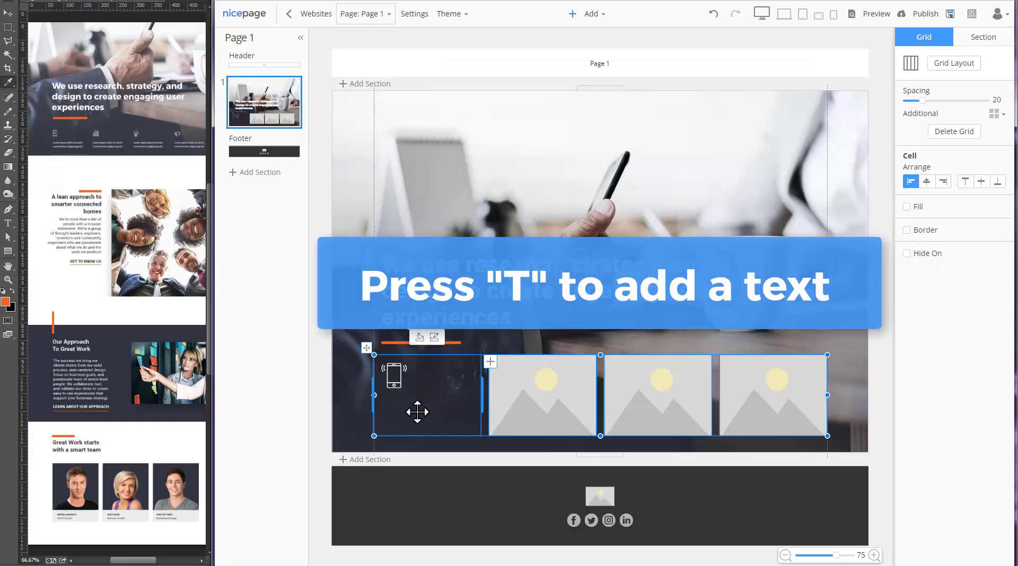
- Add sample text under the phone icon, trimmed to two lines
key("t")
left_click_drag(383, 425, 484, 448)
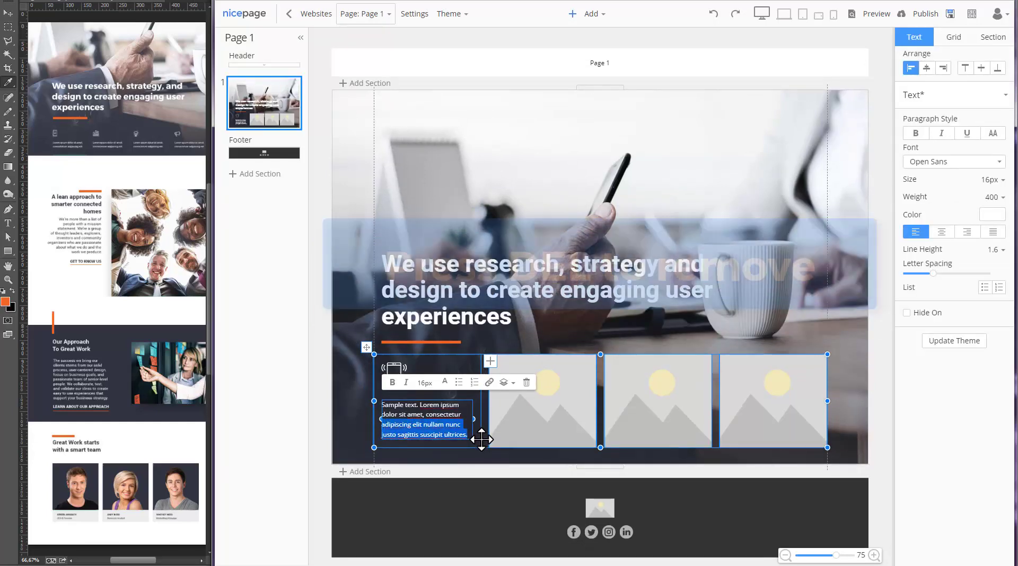
key("Delete")
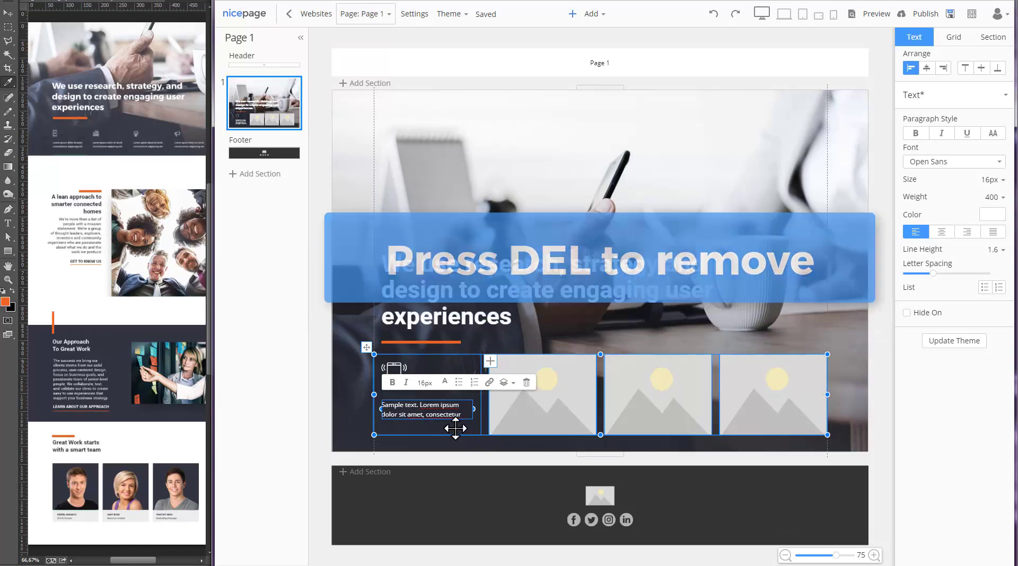
left_click(443, 428)
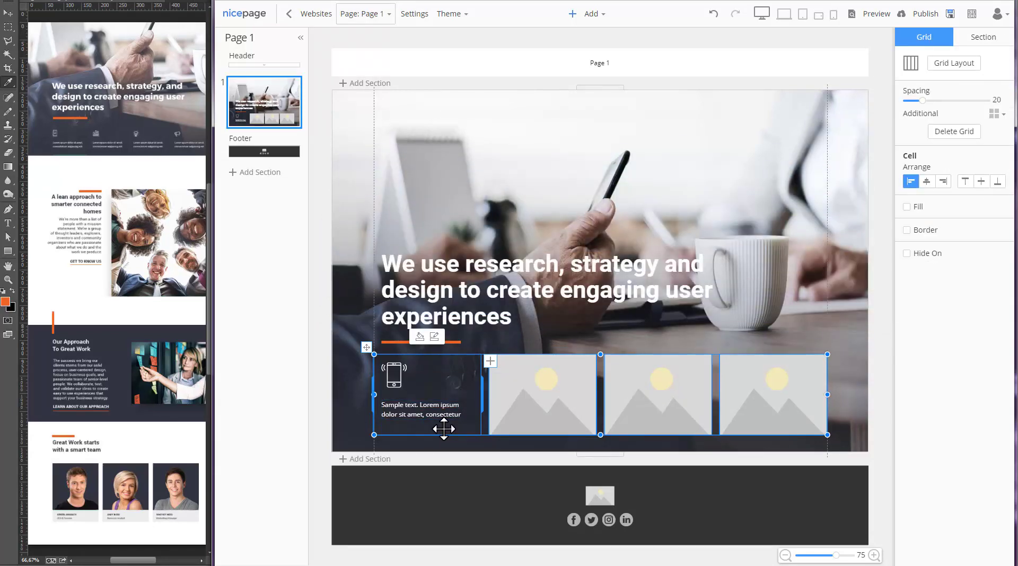
- Copy the phone cell into the other cells and change the second icon to a rising bar chart
left_click_drag(444, 428, 780, 428)
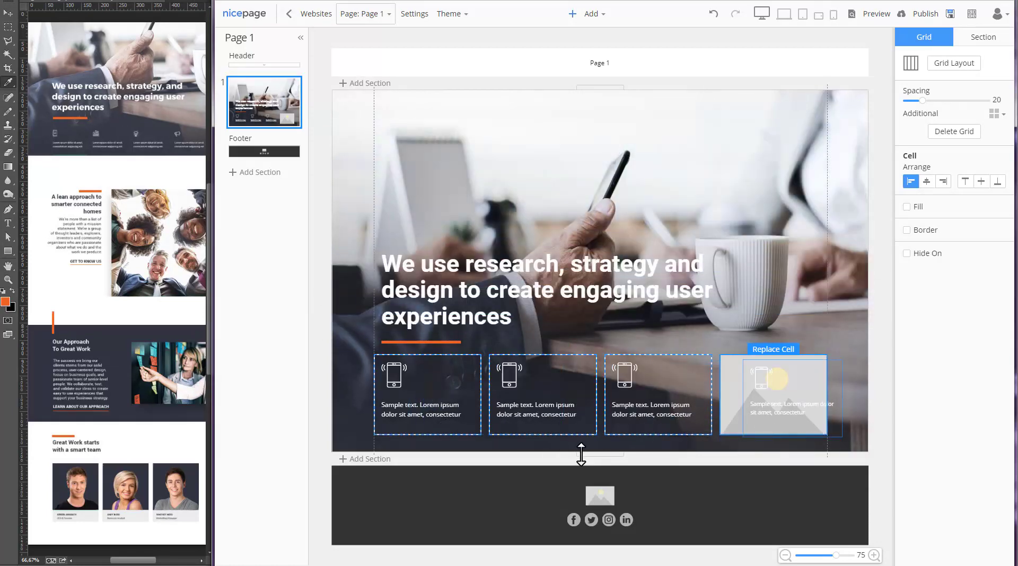
left_click(507, 374)
left_click(515, 345)
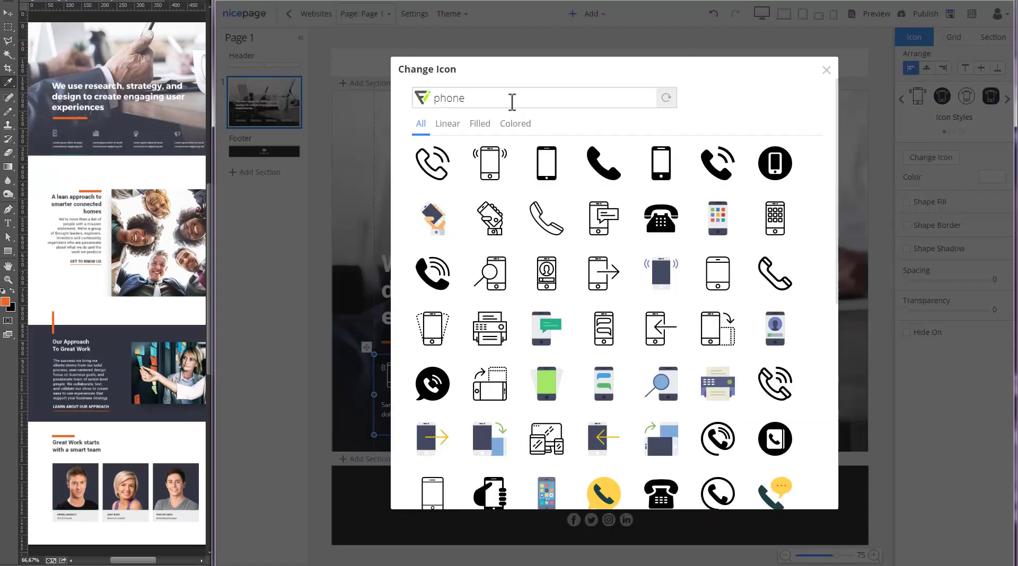
left_click_drag(493, 100, 418, 104)
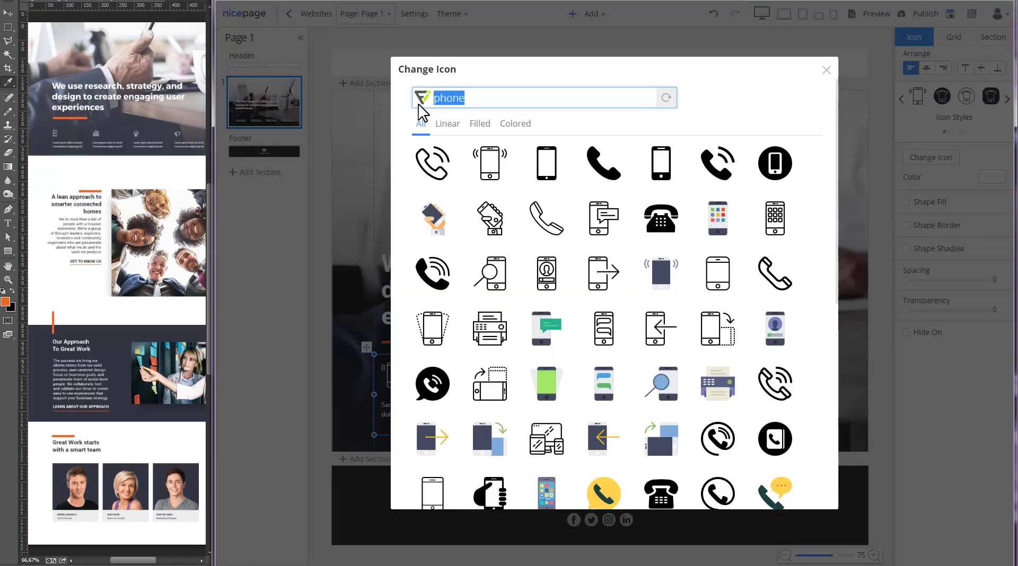
type("graph")
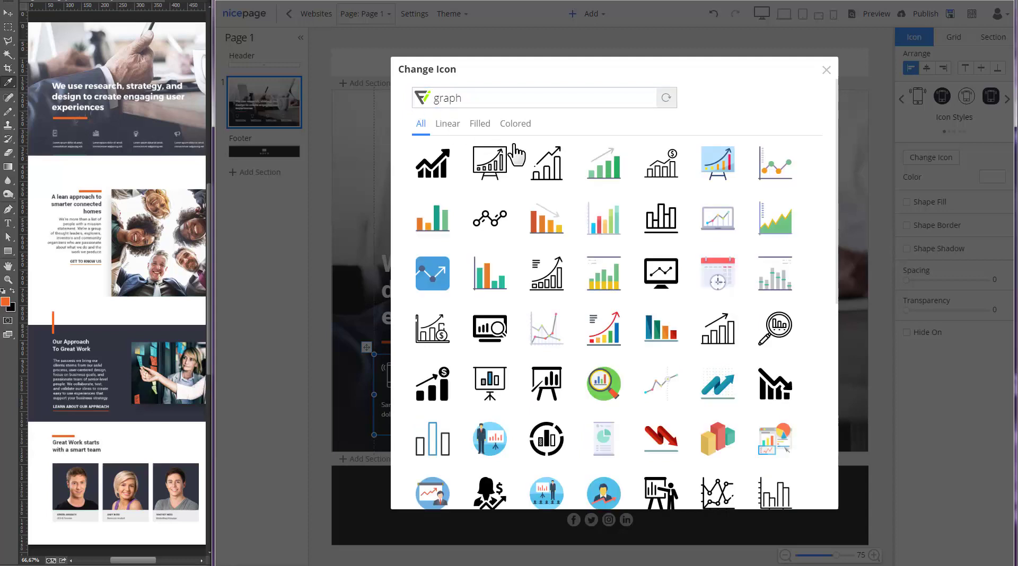
left_click(575, 277)
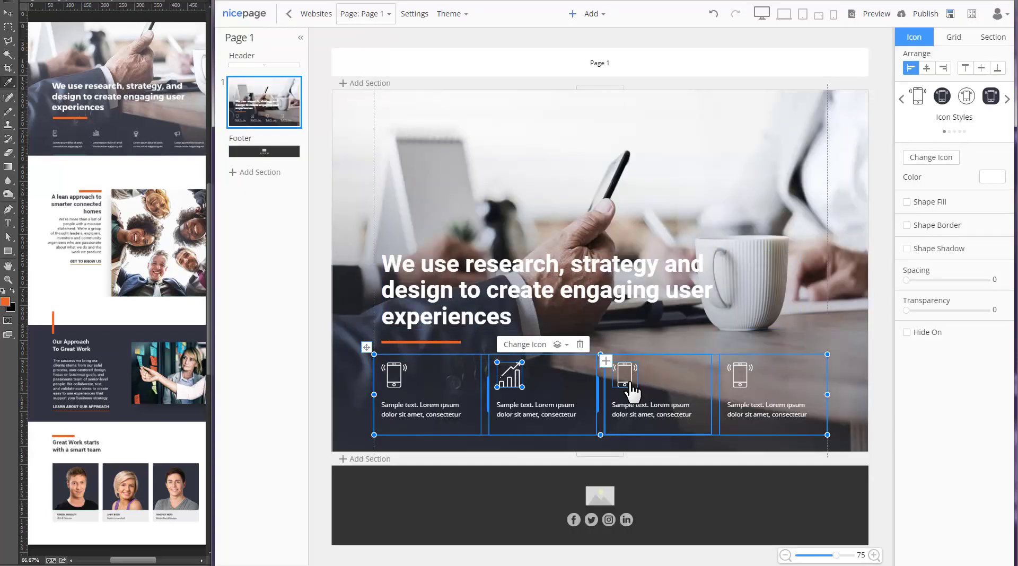
- Change the third icon to a lightbulb and the fourth to a ringing bell
left_click(624, 371)
left_click(631, 345)
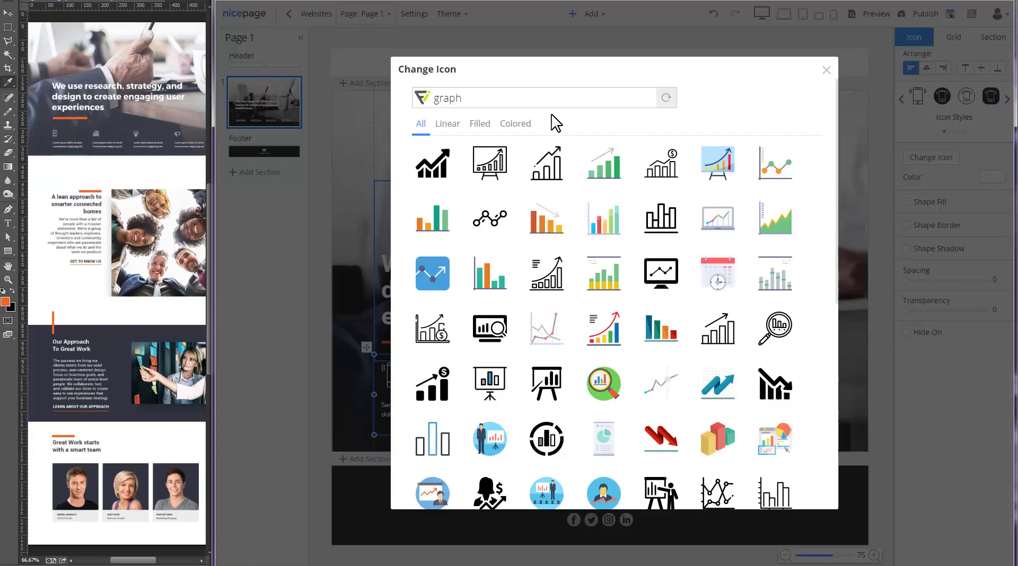
left_click_drag(525, 98, 404, 112)
type("idea")
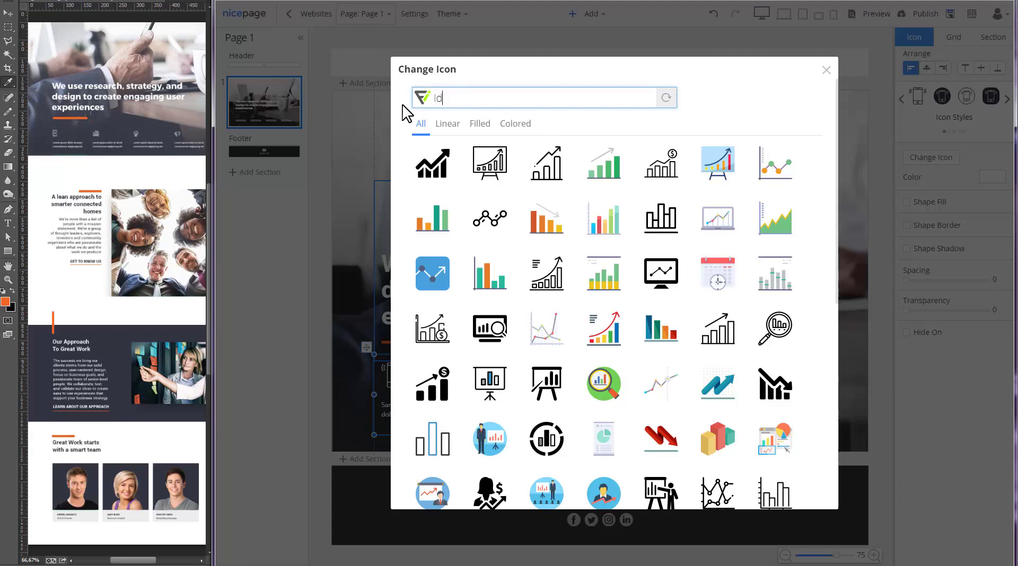
left_click(431, 164)
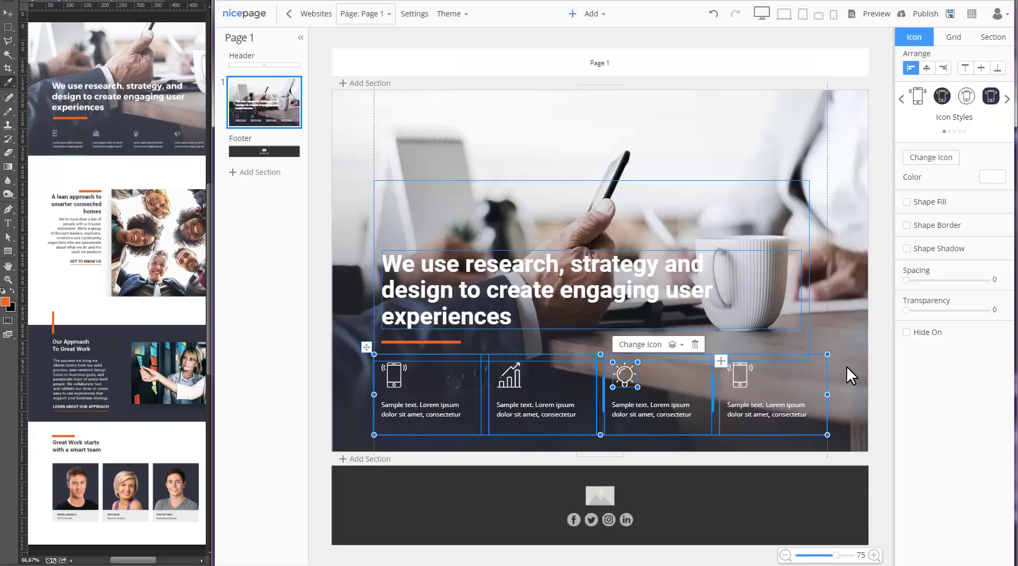
left_click(739, 393)
left_click(753, 345)
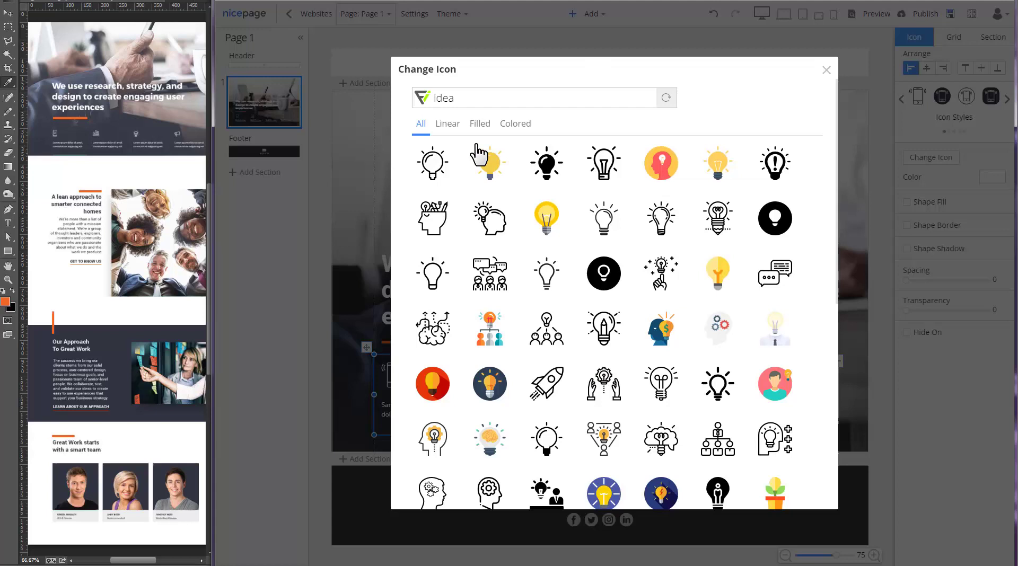
left_click_drag(477, 98, 408, 110)
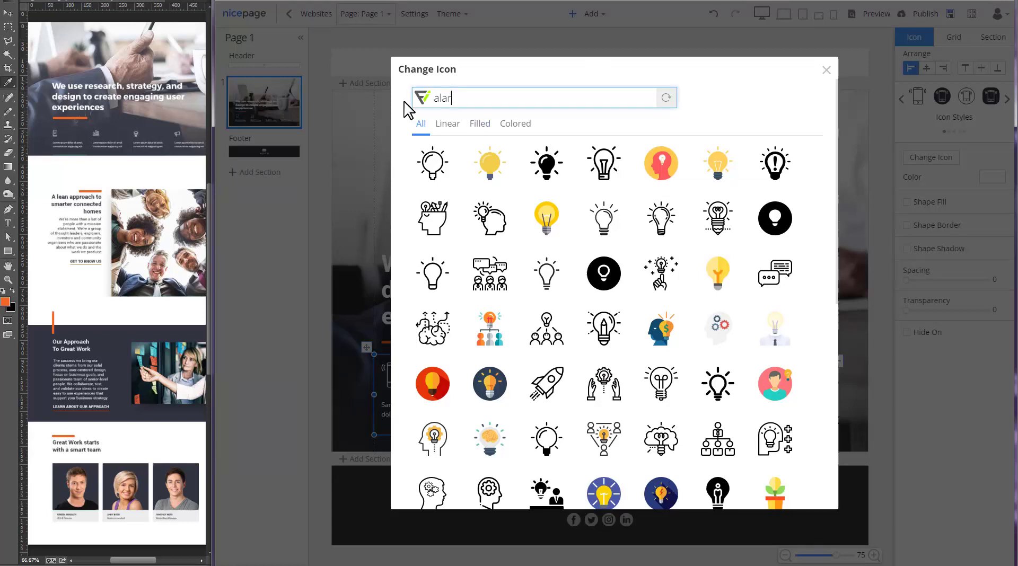
left_click(540, 168)
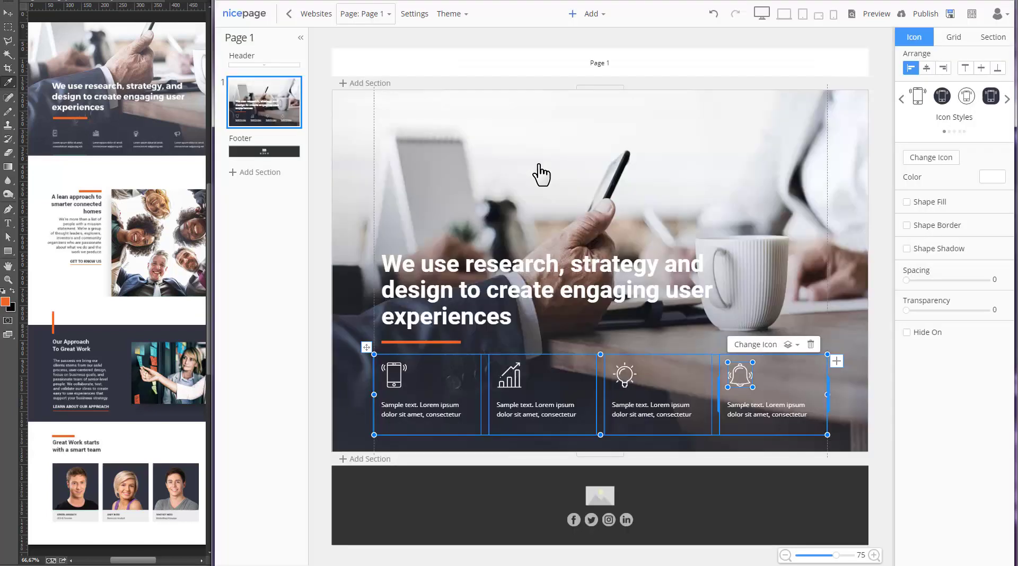
- Insert a blank section below the hero and stretch it to 848px tall
left_click(883, 354)
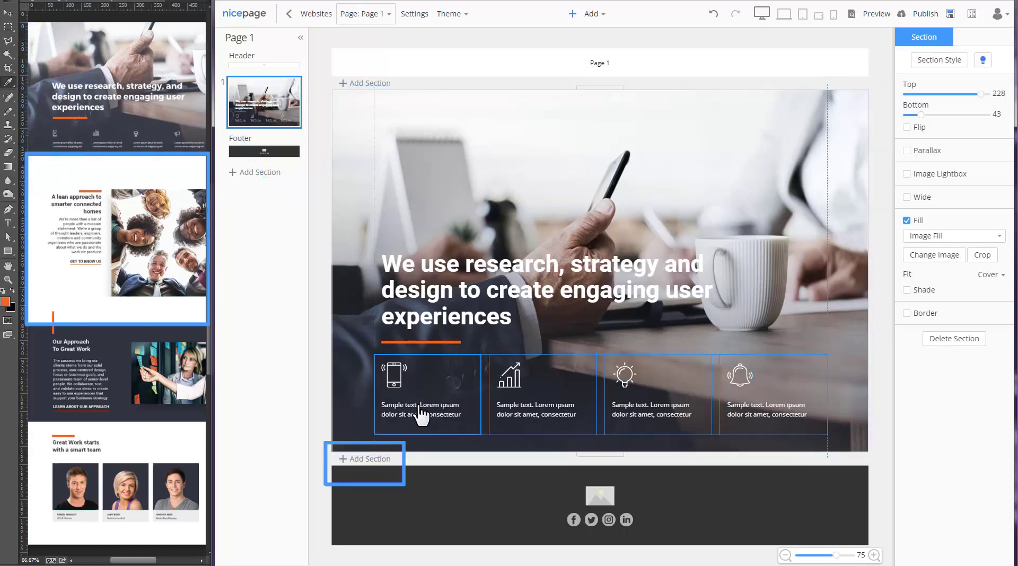
left_click(377, 461)
left_click(351, 98)
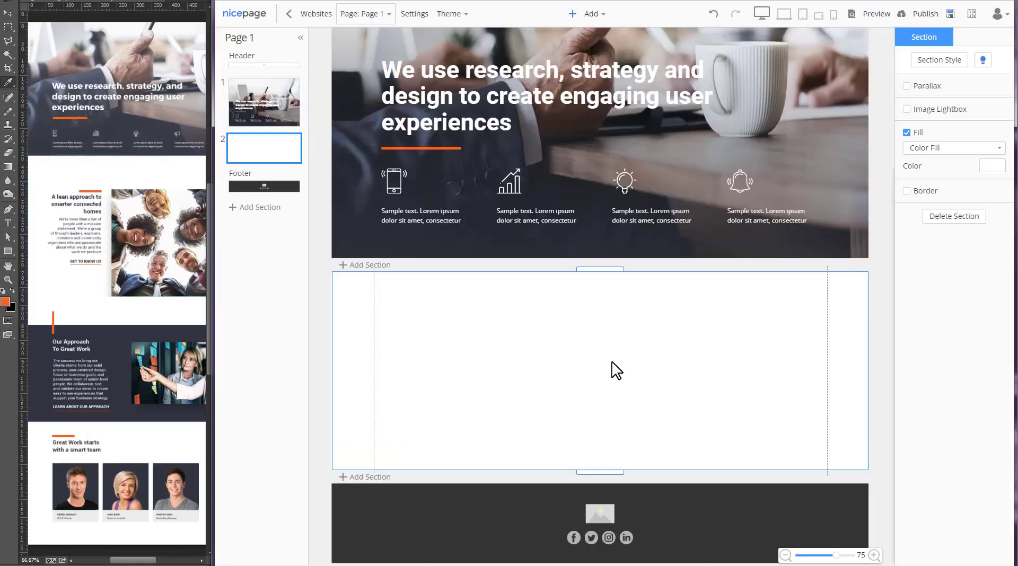
left_click_drag(603, 269, 629, 129)
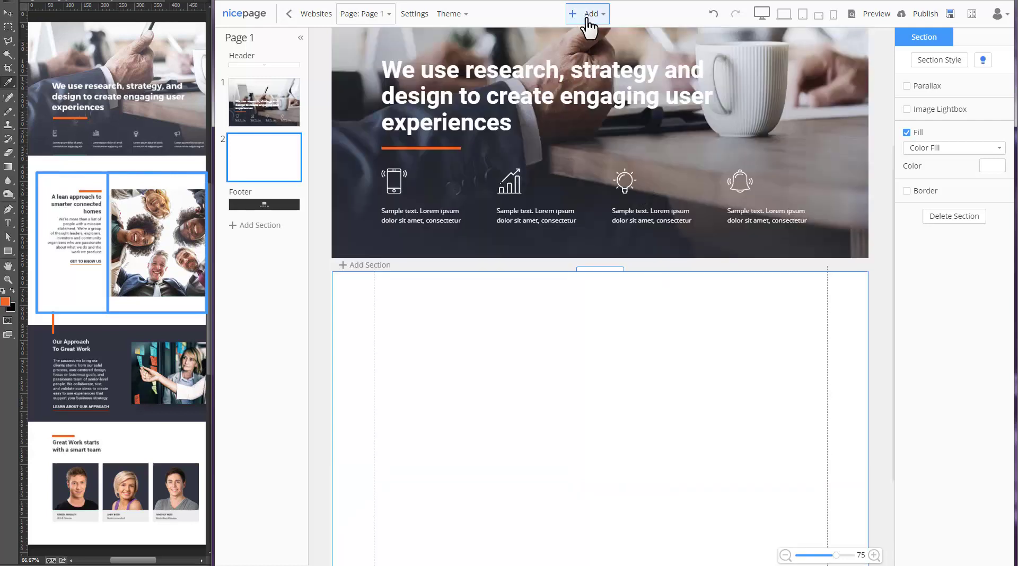
left_click(590, 13)
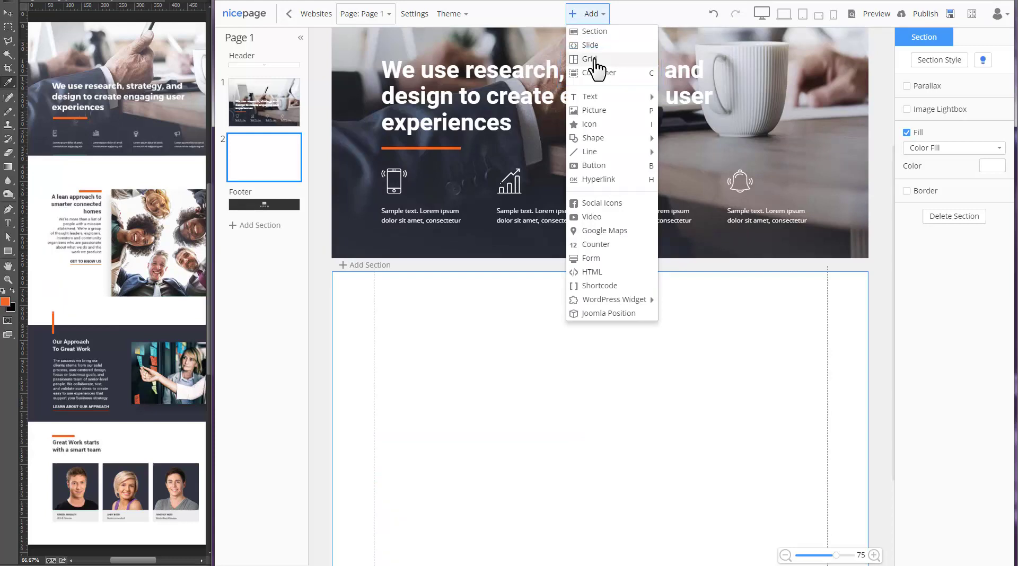
- Insert a one-row, two-column grid, shorten it, narrow the left column and reposition it
left_click(594, 60)
left_click(444, 99)
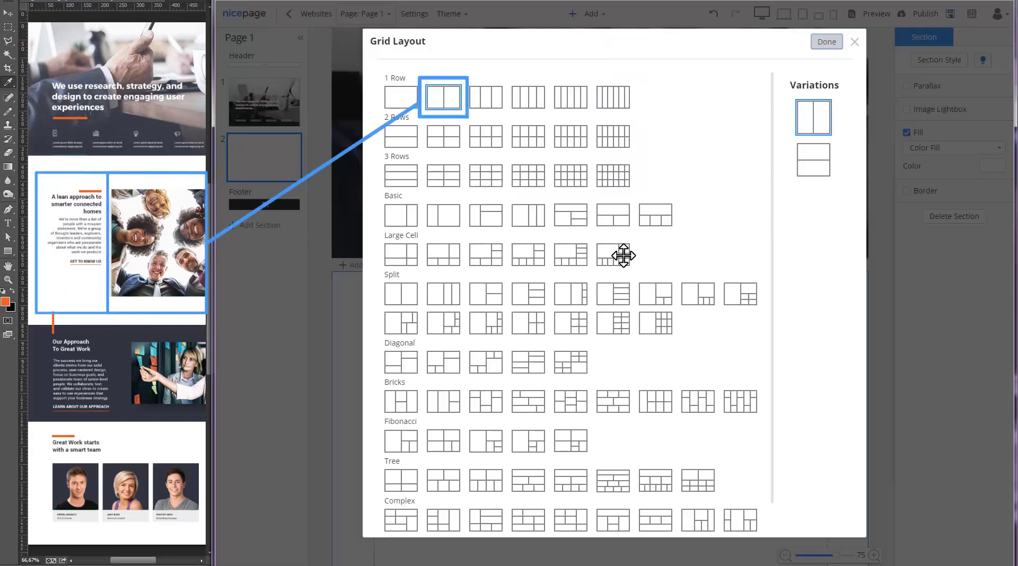
key("Escape")
left_click(552, 312)
scroll(591, 298, "down", 2)
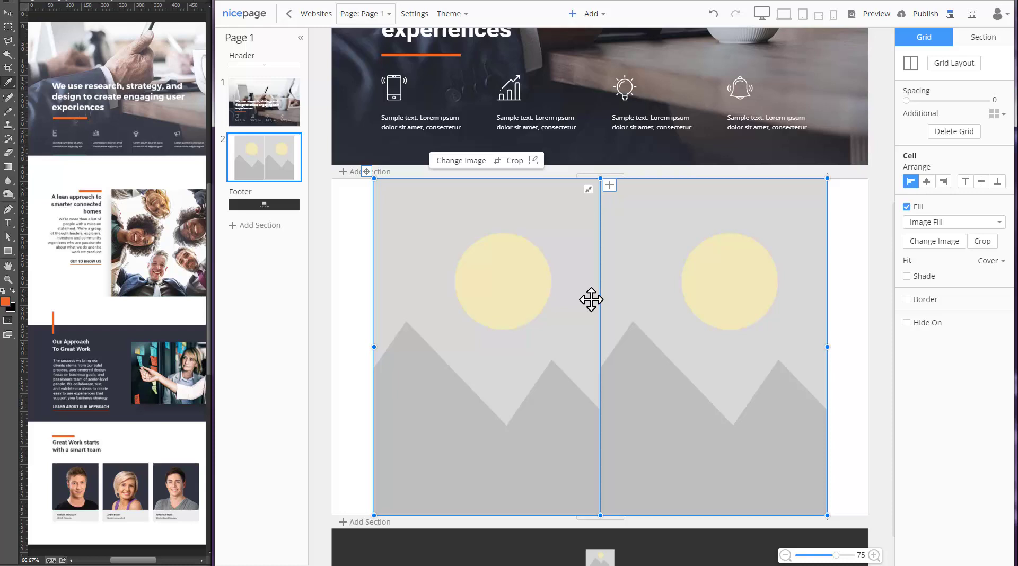
left_click_drag(598, 179, 603, 253)
left_click(594, 388)
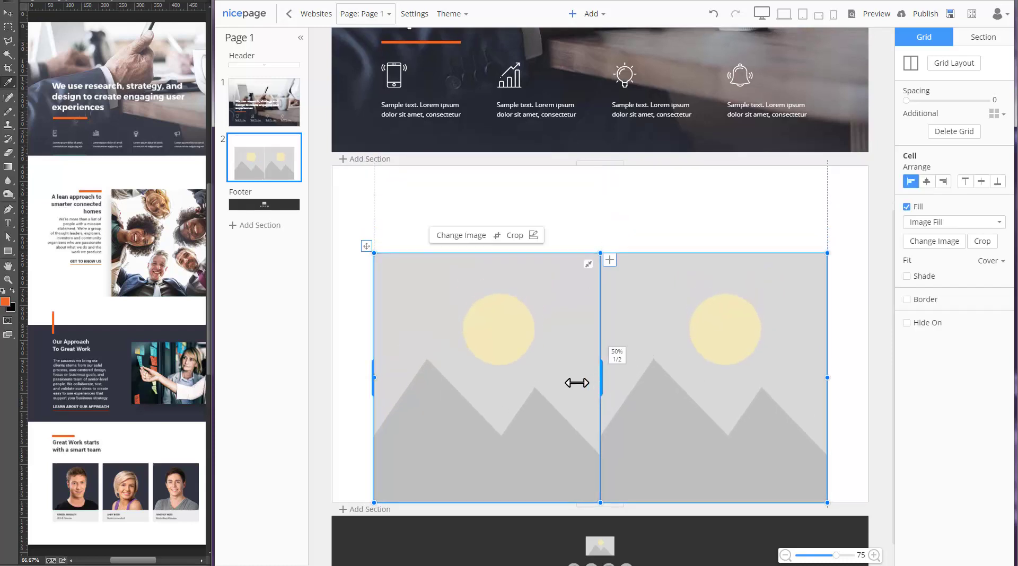
left_click_drag(576, 383, 564, 381)
left_click_drag(366, 246, 366, 200)
- Turn the right cell into an enlarged picture and drop the team photo into it
left_click(674, 331)
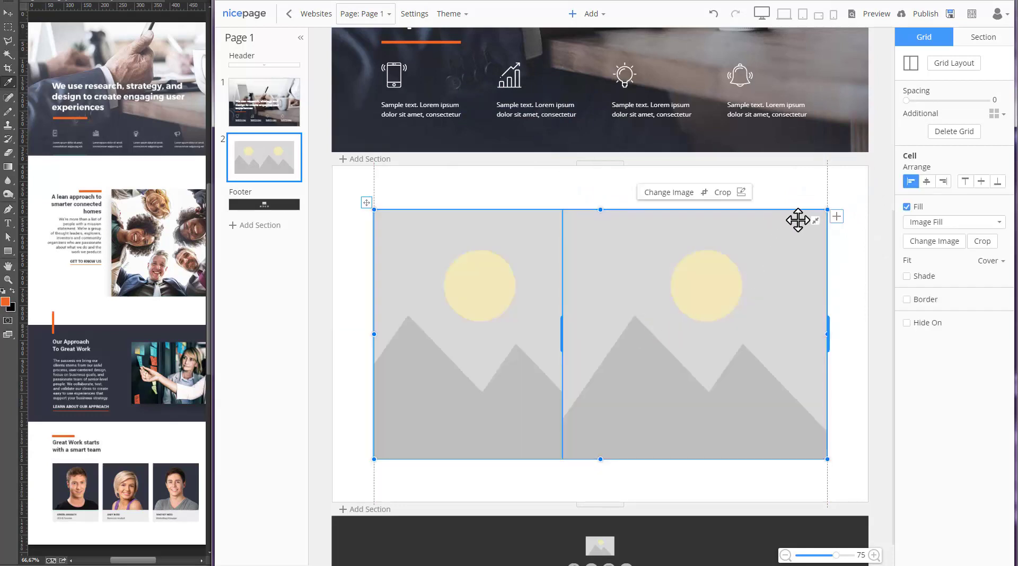
left_click(720, 284)
left_click_drag(761, 272, 805, 221)
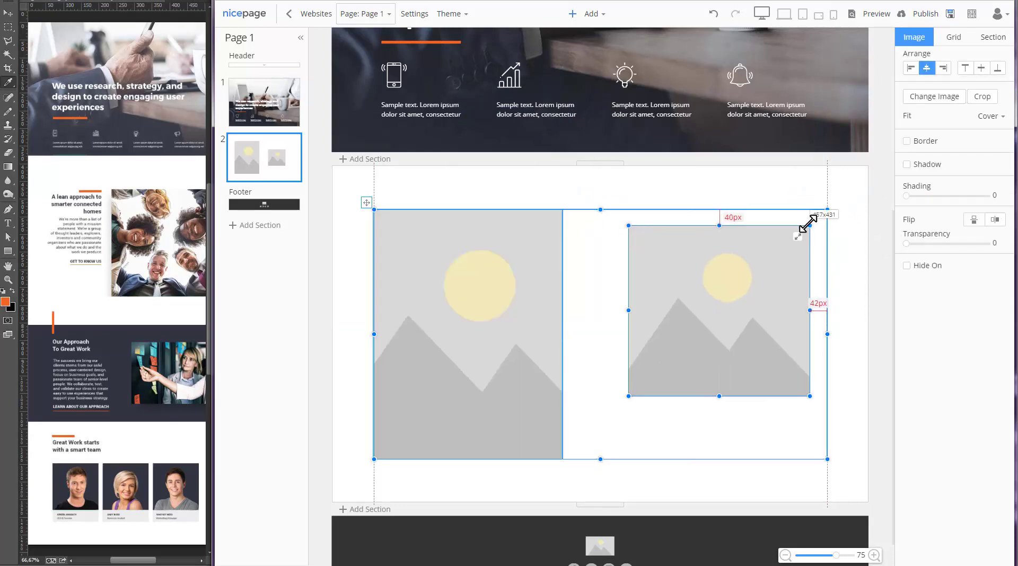
left_click_drag(627, 371, 576, 444)
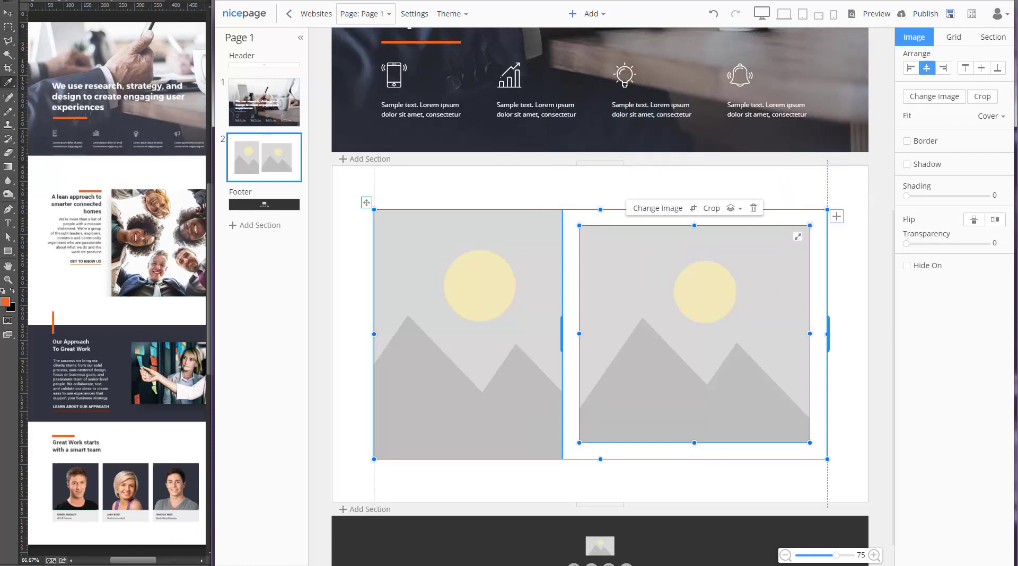
key("alt+Tab")
left_click_drag(108, 318, 663, 326)
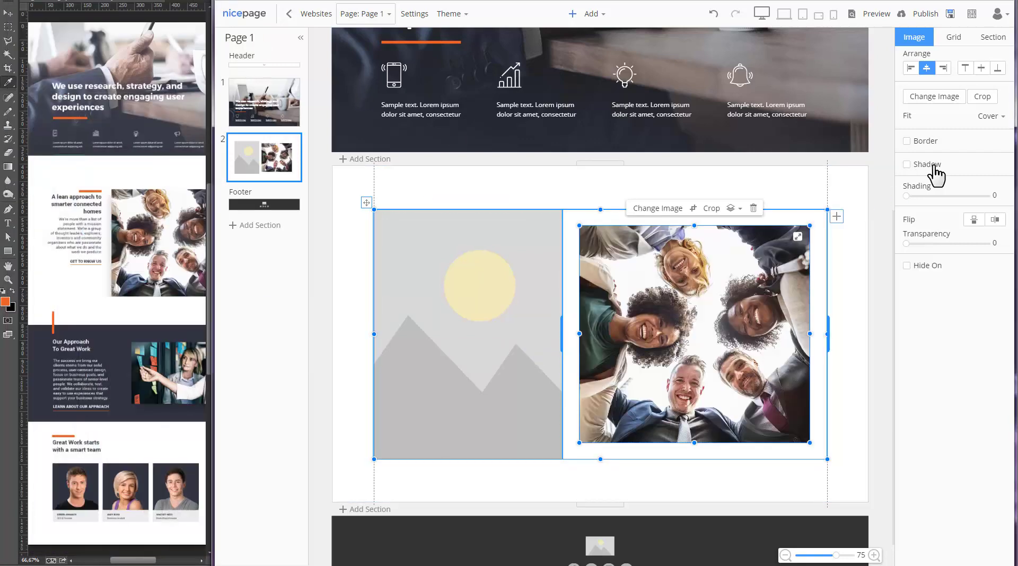
- Add a drop shadow to the team photo and soften its blur to 20
left_click(924, 166)
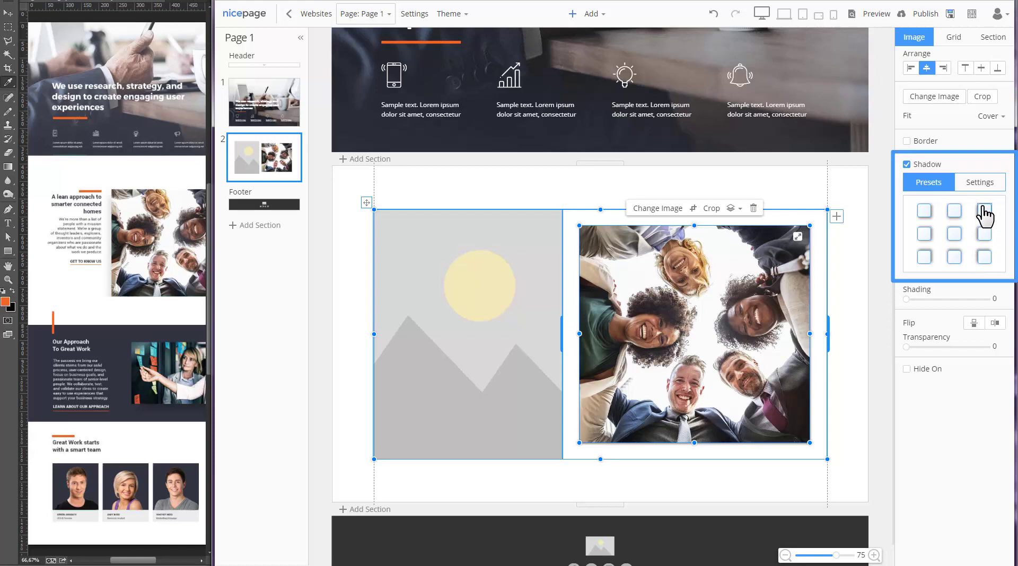
left_click(978, 183)
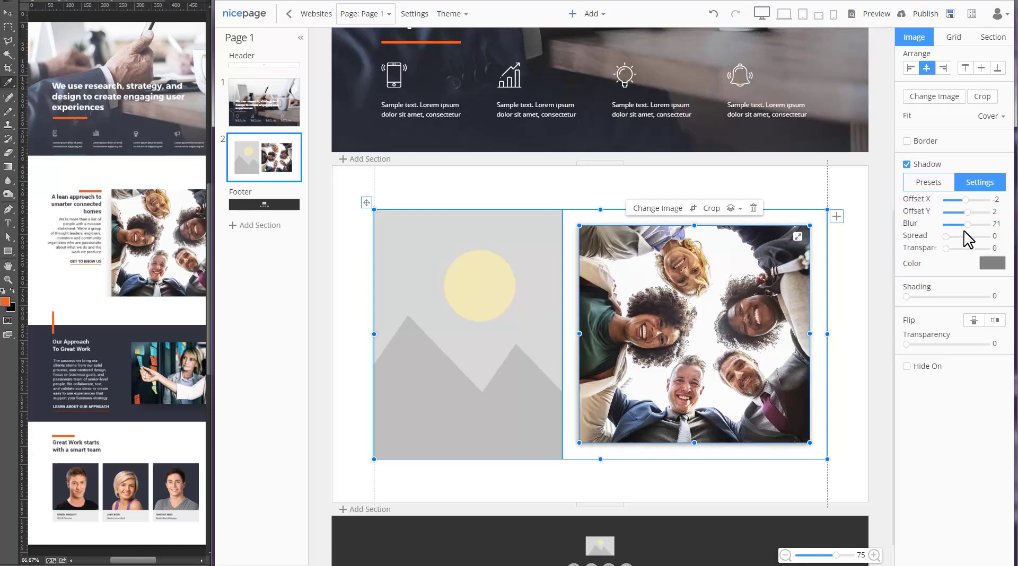
left_click_drag(964, 232, 950, 249)
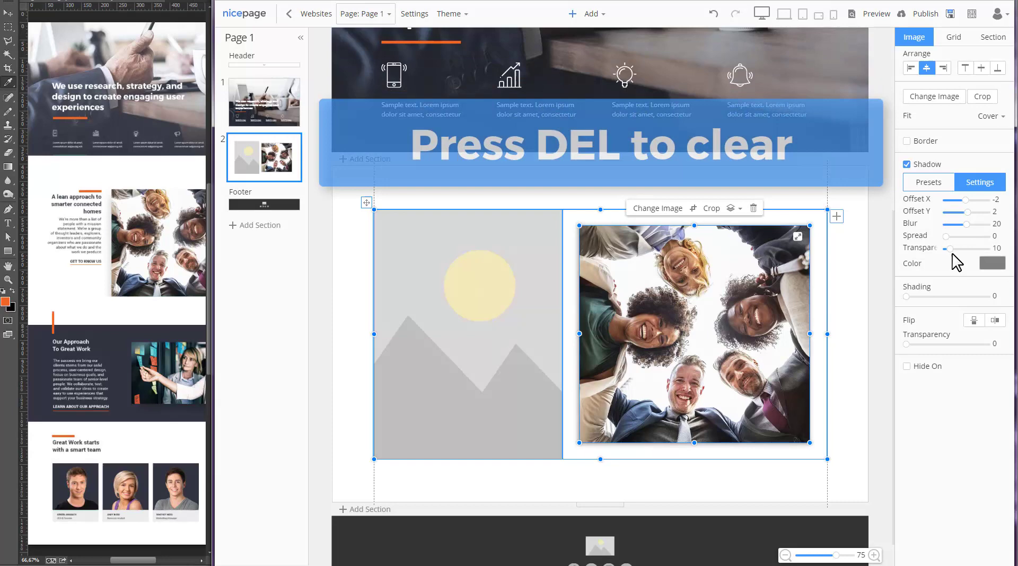
- Replace the left placeholder with a line, Heading 2, paragraph and link
left_click(469, 309)
key("Delete")
scroll(482, 348, "down", 1)
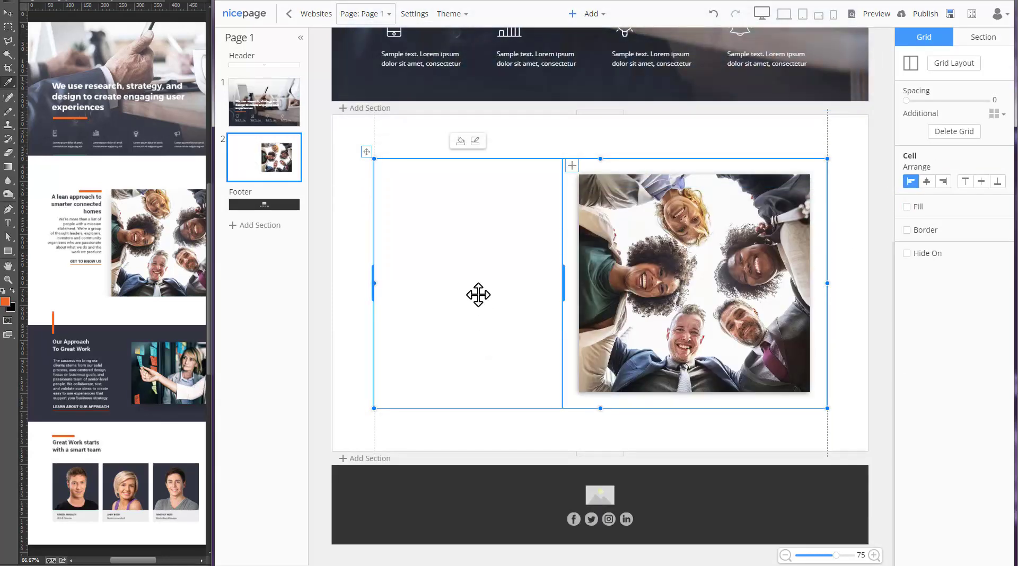
key("l")
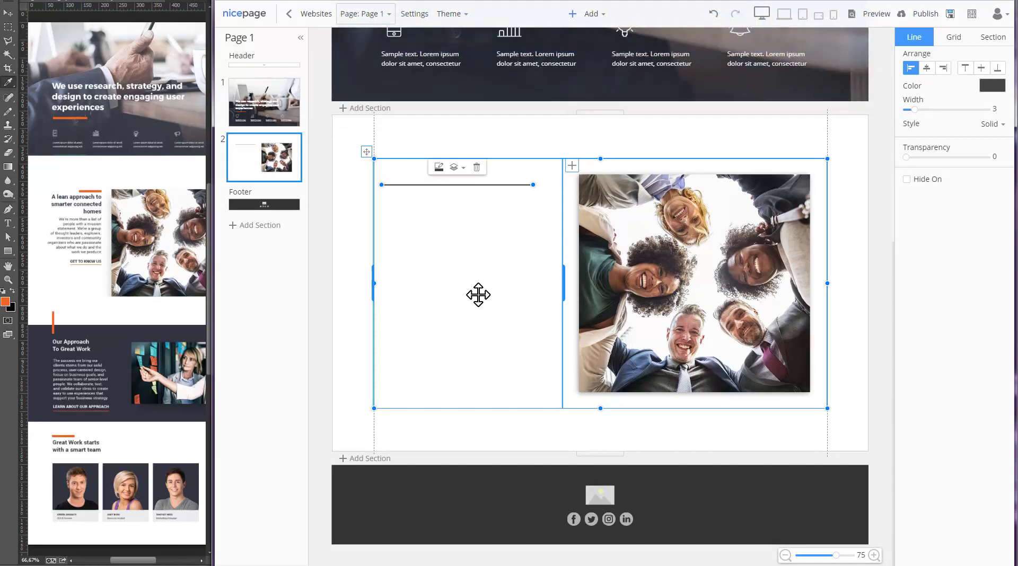
key("2")
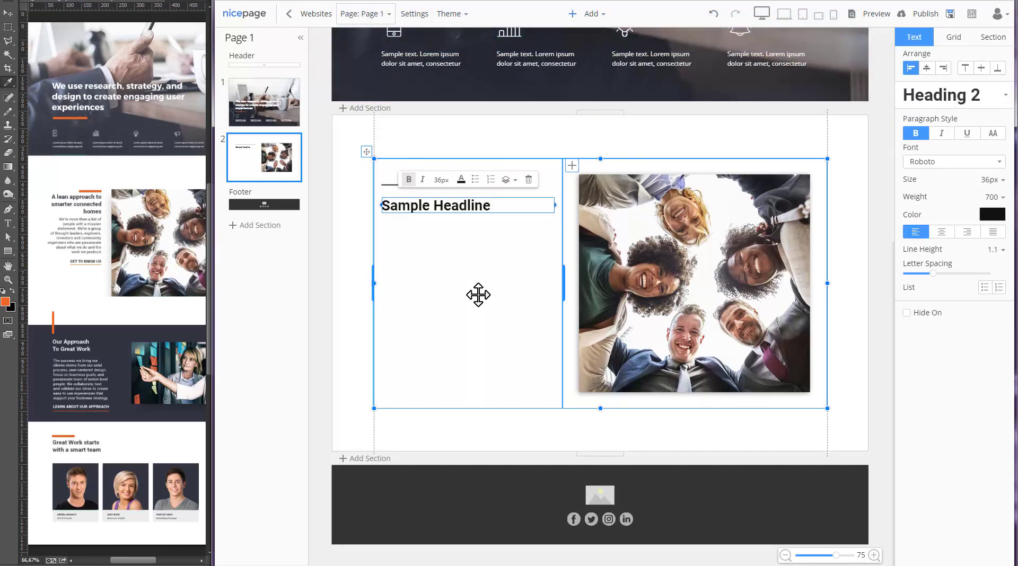
key("t")
key("h")
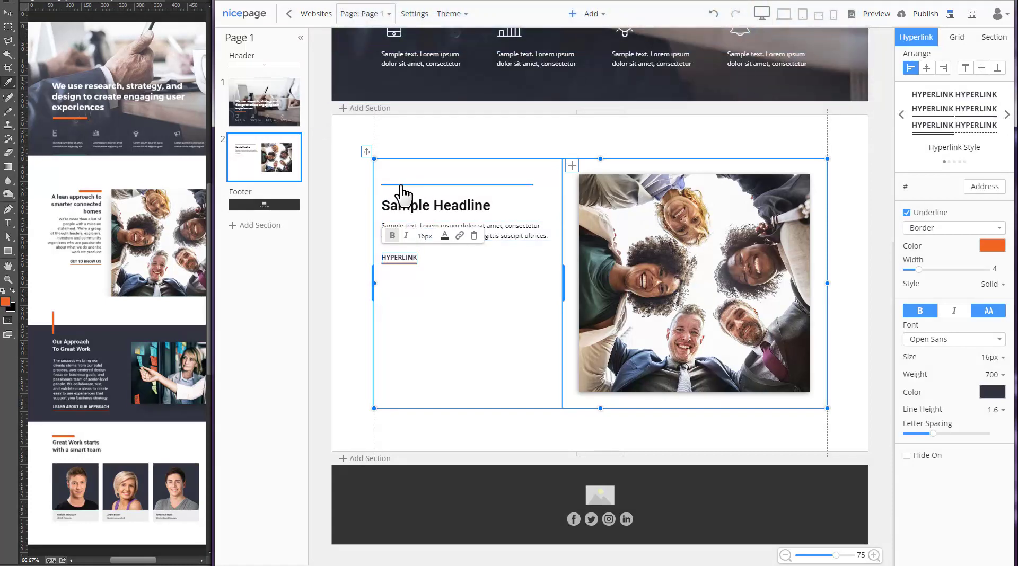
- Make the accent line orange and shorten it to about 110 px
left_click(402, 185)
left_click(439, 167)
left_click(468, 213)
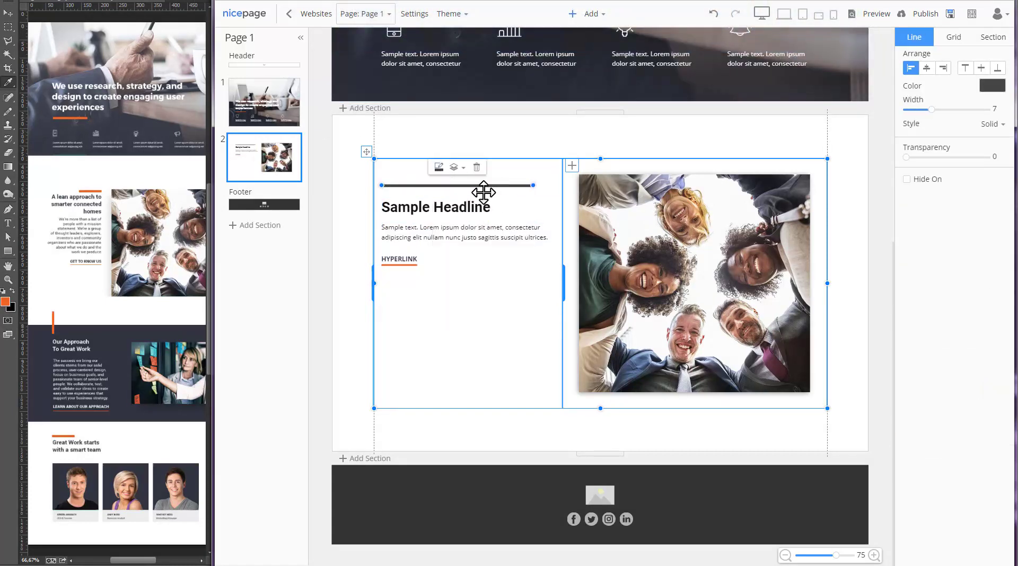
left_click(439, 167)
left_click(482, 213)
left_click_drag(532, 185, 414, 185)
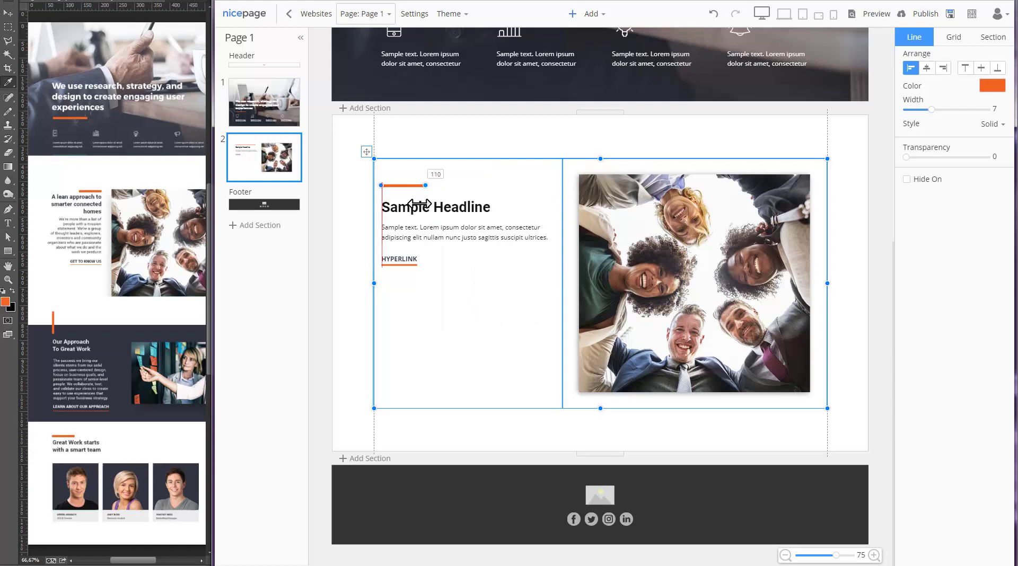
- Set heading 'A lean approach to smarter connected homes', paste the paragraph, label link 'GET TO KNOW US'
triple_click(421, 210)
type("A lean approach to smarter co")
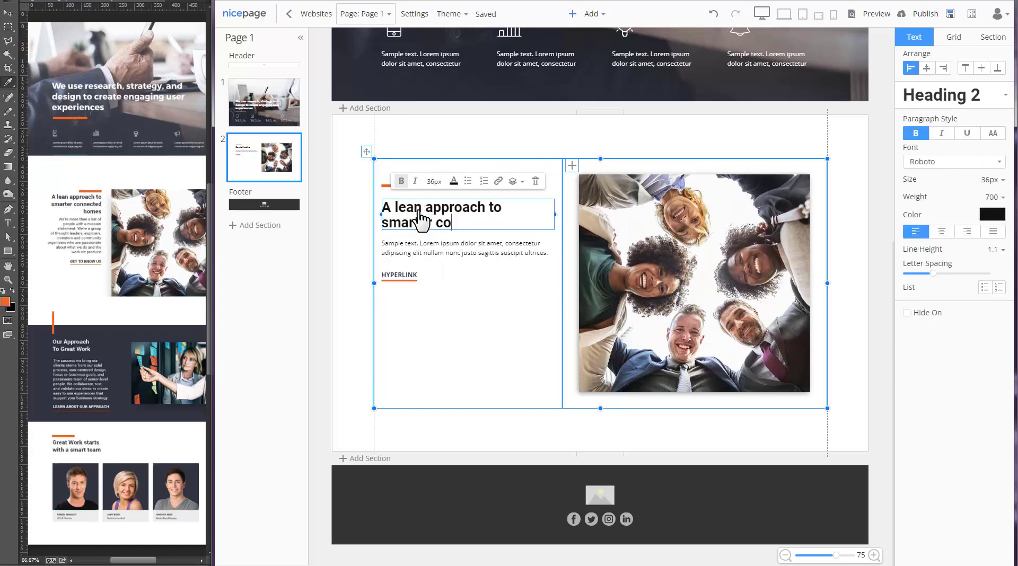
type("nnected homes")
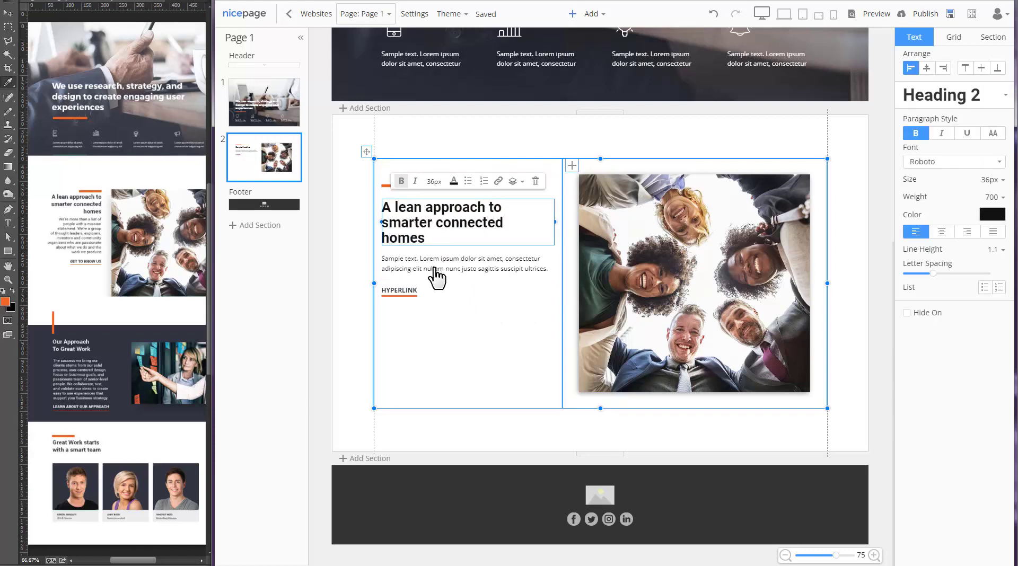
triple_click(436, 275)
type("Lorem ipsum dolor sit amet, consectetur adipiscing elit, sed do eiusmod tempor incididunt ut labore et dolore magna aliqua. Ut enim ad minim veniam, quis nostrud exercitation ullamco laboris nisi ut aliquip ex ea commodo consequat. Duis aute irure dolor in reprehenderit in voluptate velit esse cillum dolore eu fugiat nulla pariatur. Excepteur sint occaecat cupidatat non proident, sunt in culpa qui officia deserunt mollit anim id est laborum.")
left_click(404, 350)
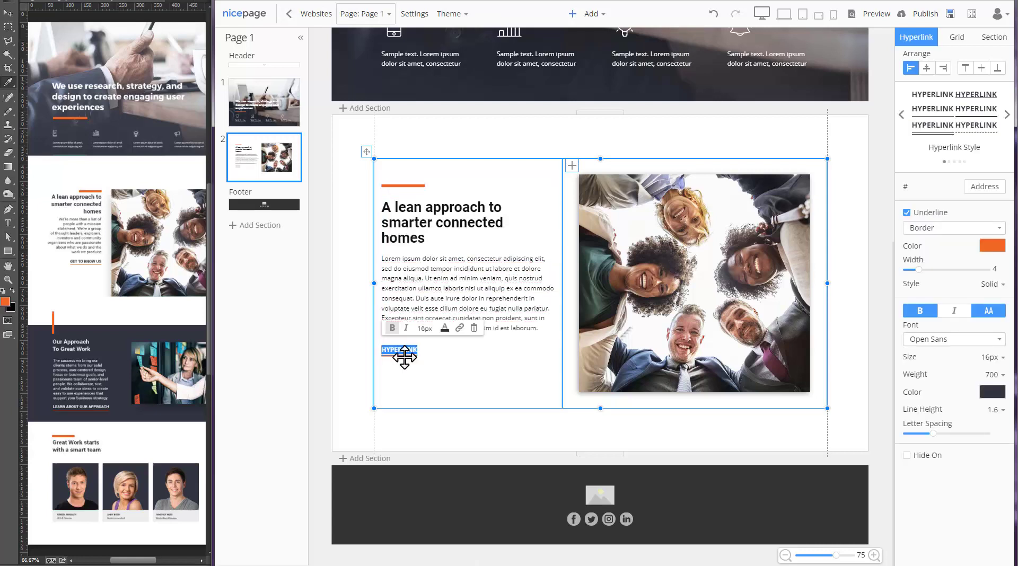
type("GET TO KNOW US")
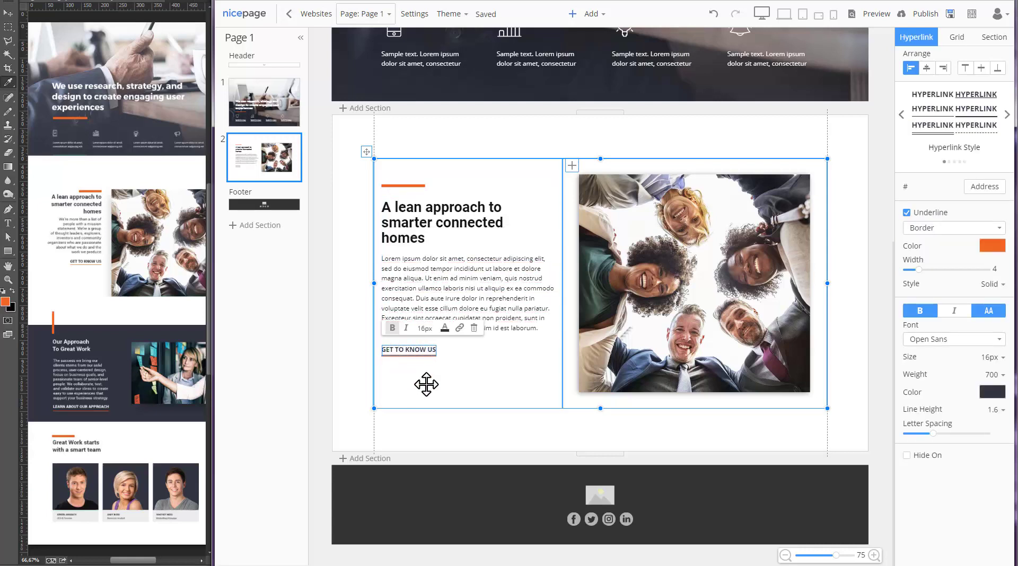
- Right-align the left cell's contents and centre them vertically
left_click(422, 382)
left_click(943, 181)
left_click(981, 183)
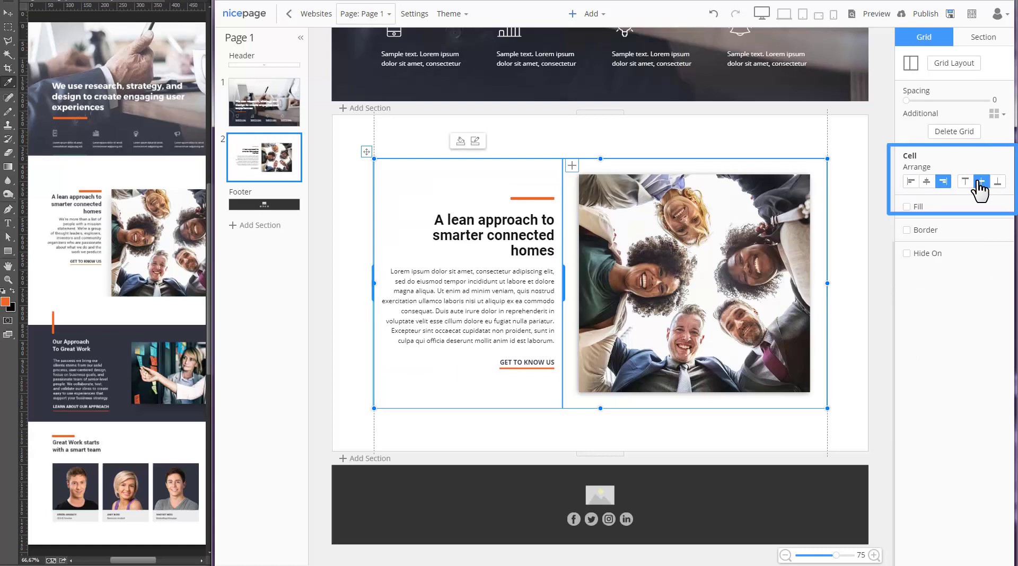
- Add a taller blank section below, filled dark navy
left_click(854, 269)
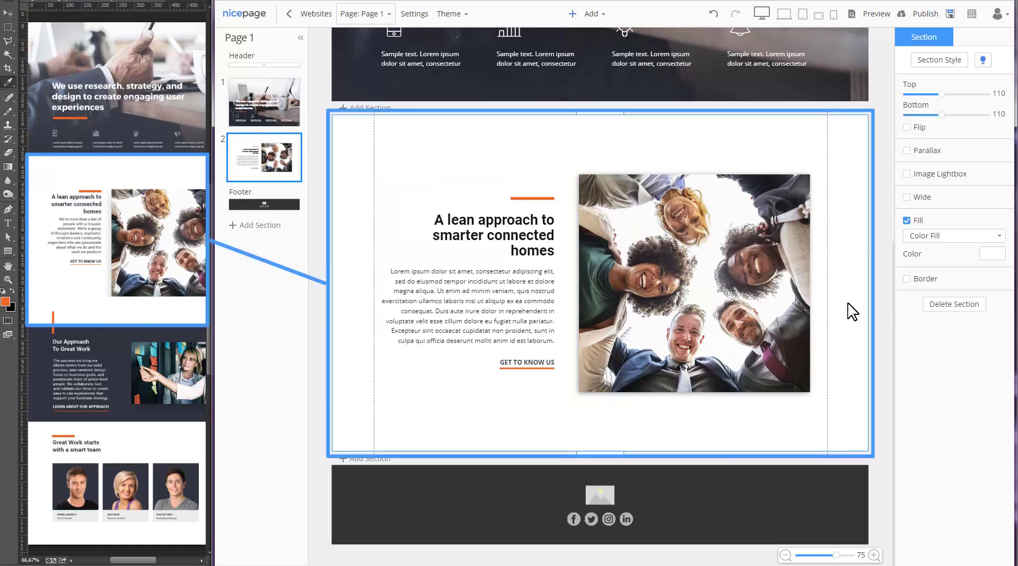
left_click(365, 458)
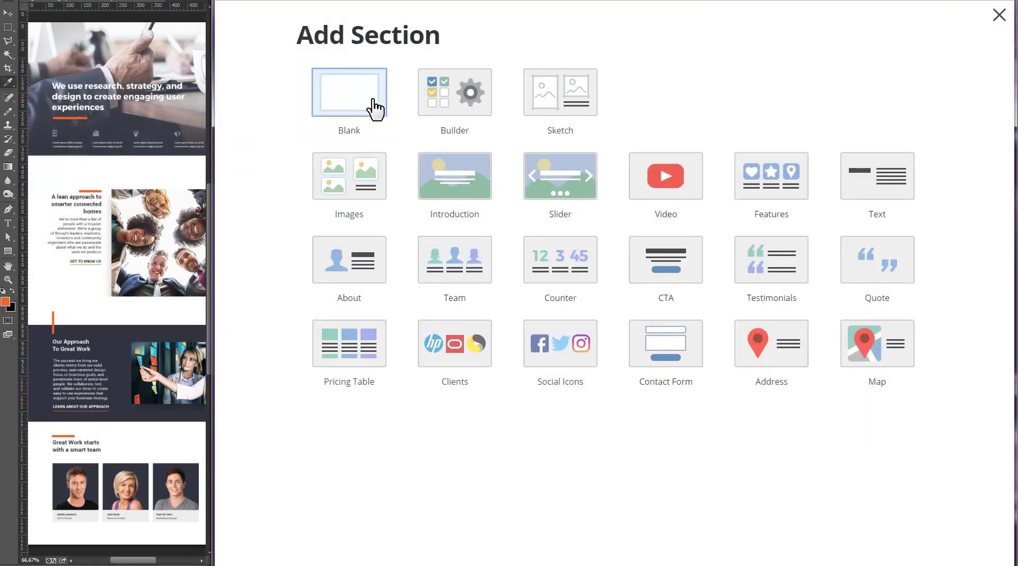
left_click(373, 103)
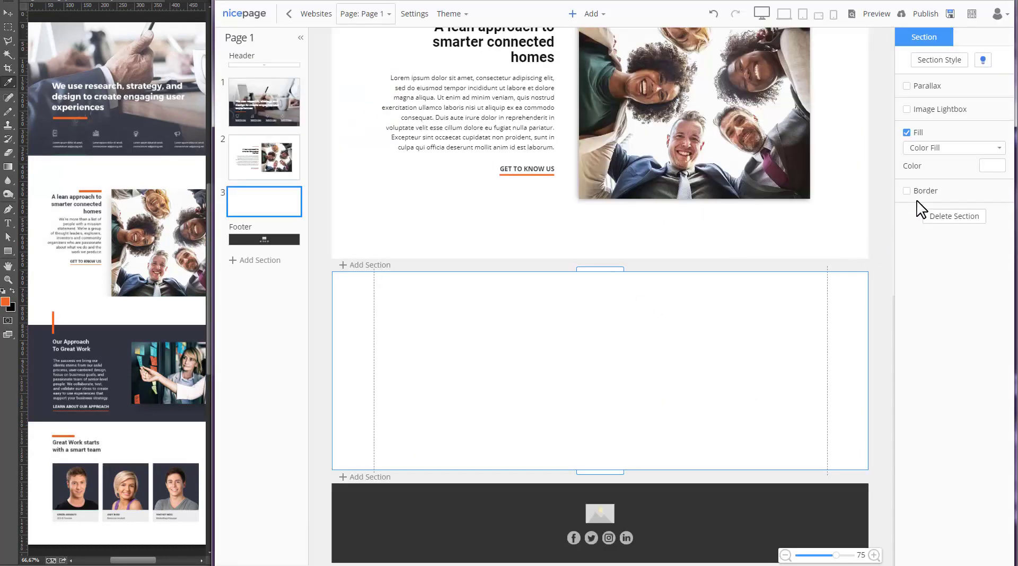
left_click(996, 167)
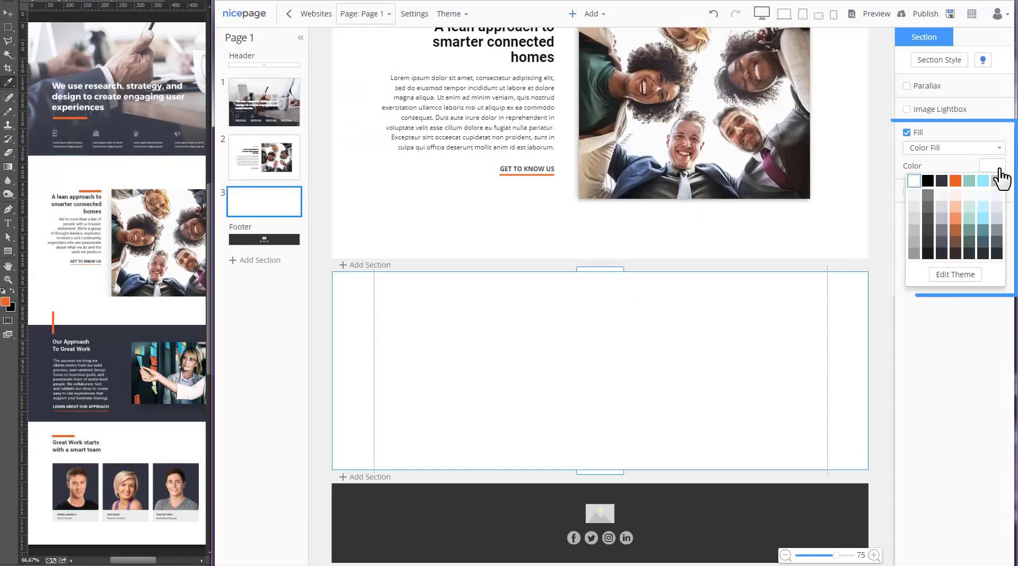
left_click(942, 181)
left_click_drag(589, 270, 593, 220)
- Insert an inset two-column grid with a wider right cell holding the sticky-note wall photo
left_click(571, 15)
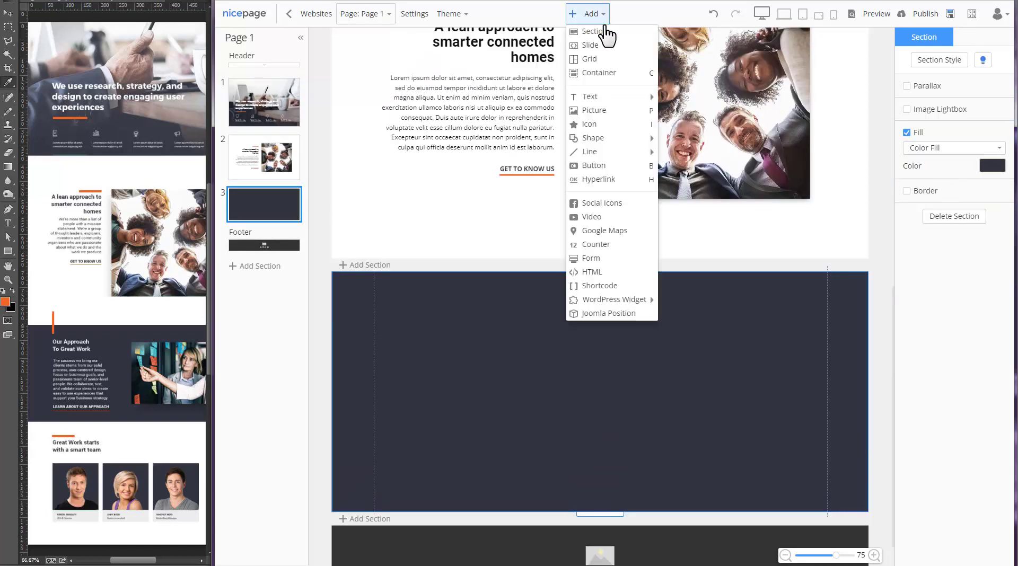
left_click(613, 68)
left_click(443, 97)
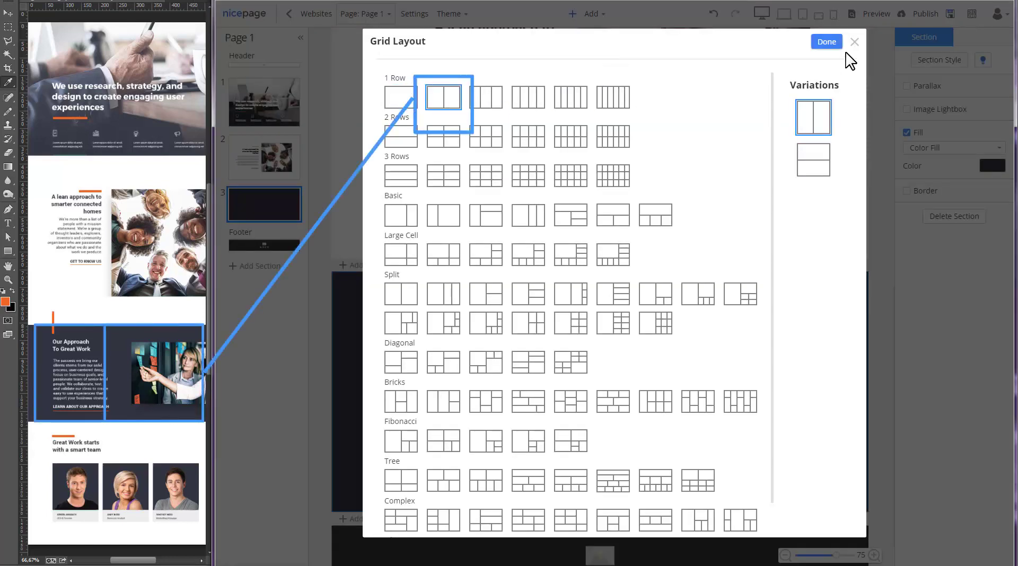
left_click(827, 41)
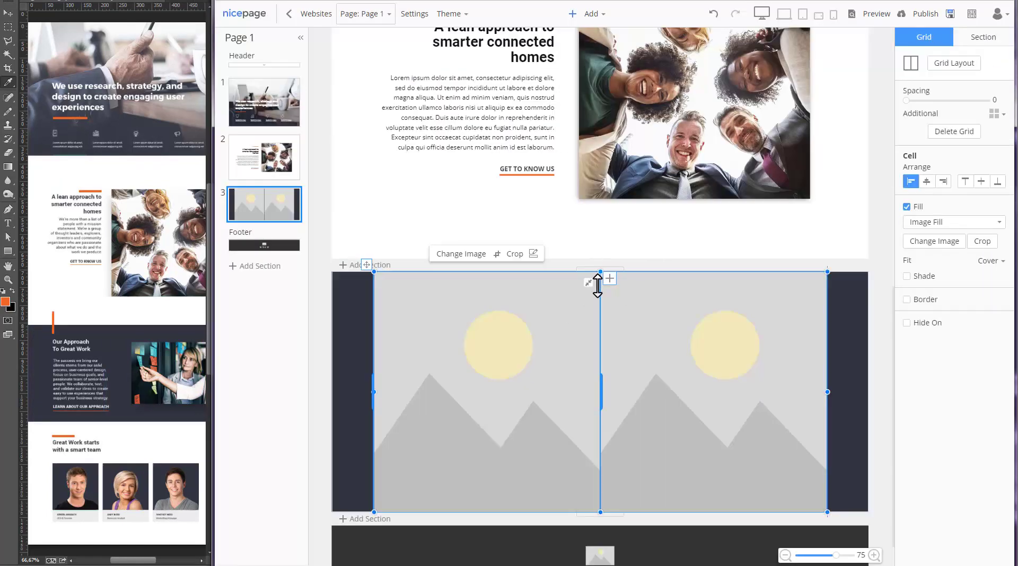
left_click_drag(600, 274, 600, 292)
mouse_move(602, 502)
left_mouse_down()
mouse_move(606, 477)
mouse_move(601, 493)
left_mouse_up()
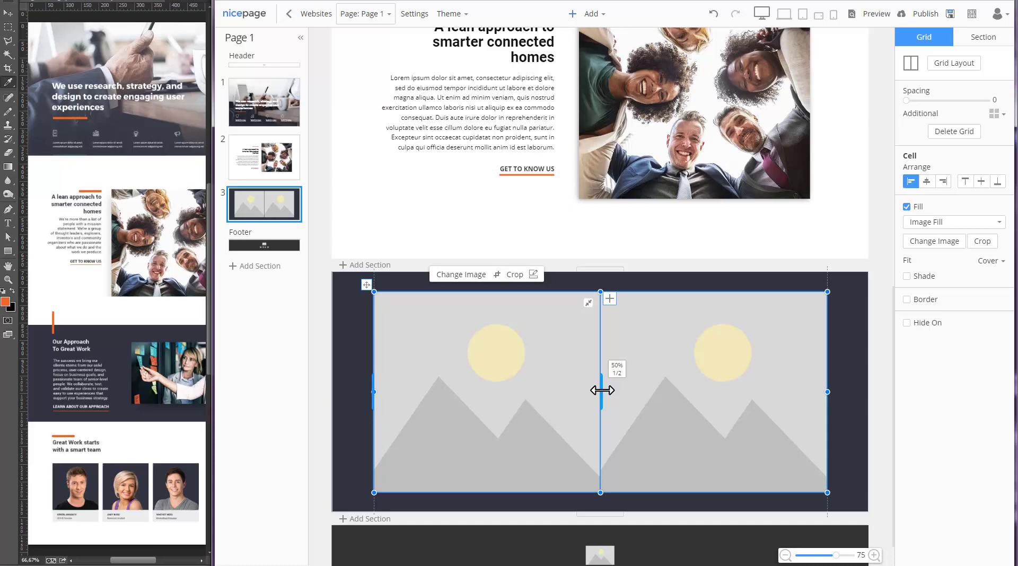
left_click_drag(602, 390, 570, 390)
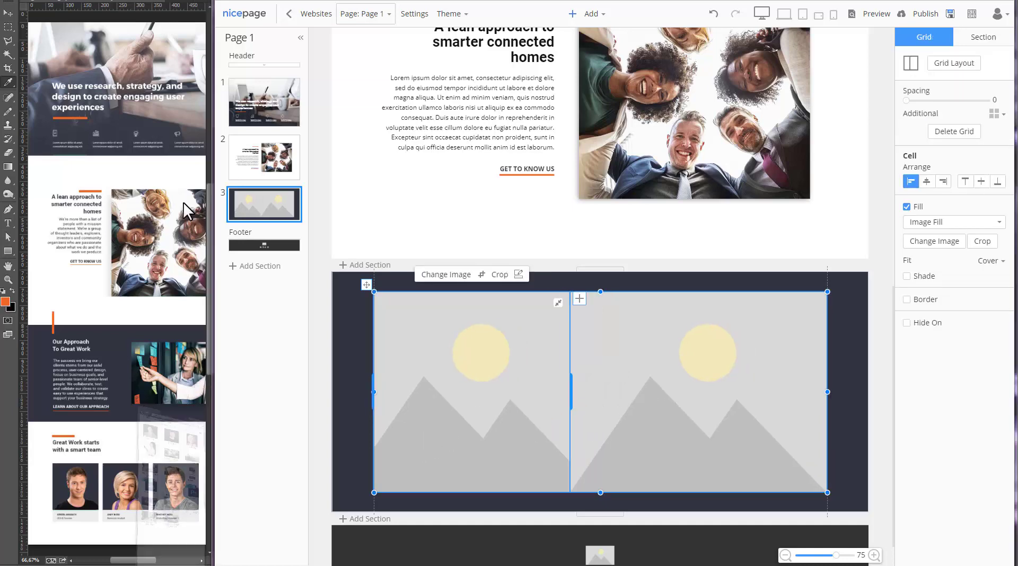
key("alt+Tab")
left_click_drag(36, 319, 665, 400)
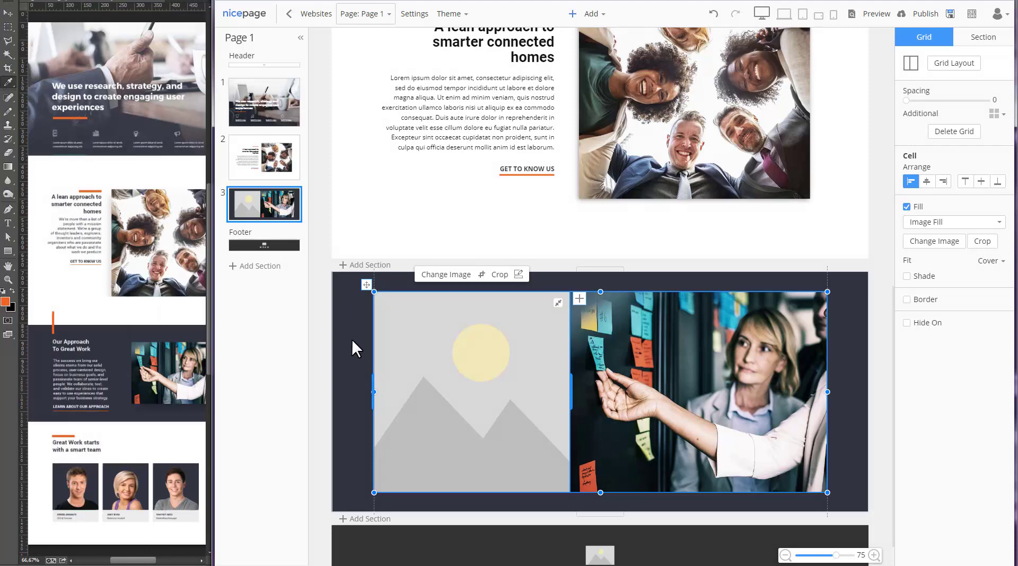
- Clear the left cell and add a line, Heading 2, paragraph and link
left_click(352, 339)
left_click(407, 339)
key("Delete")
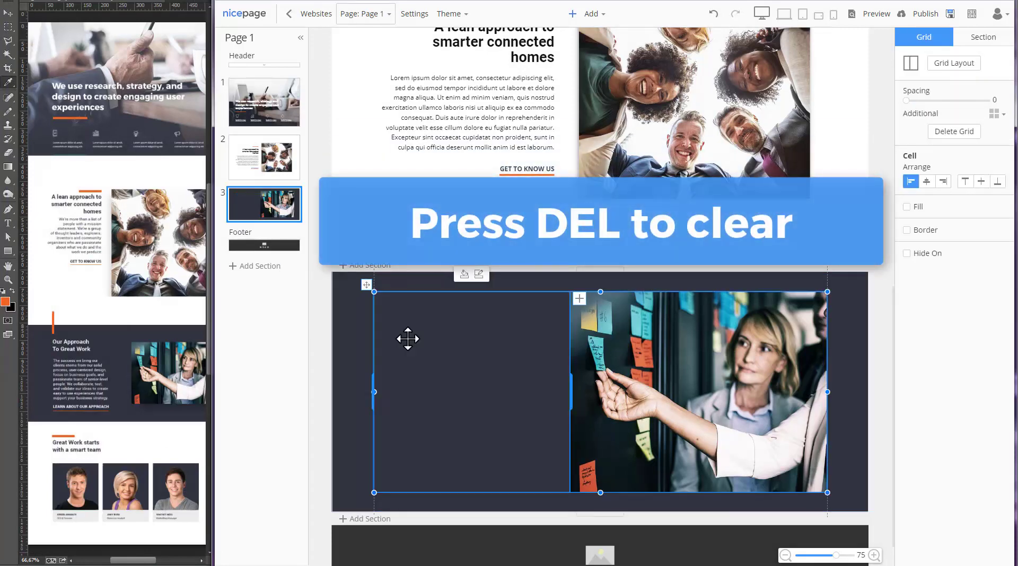
key("l")
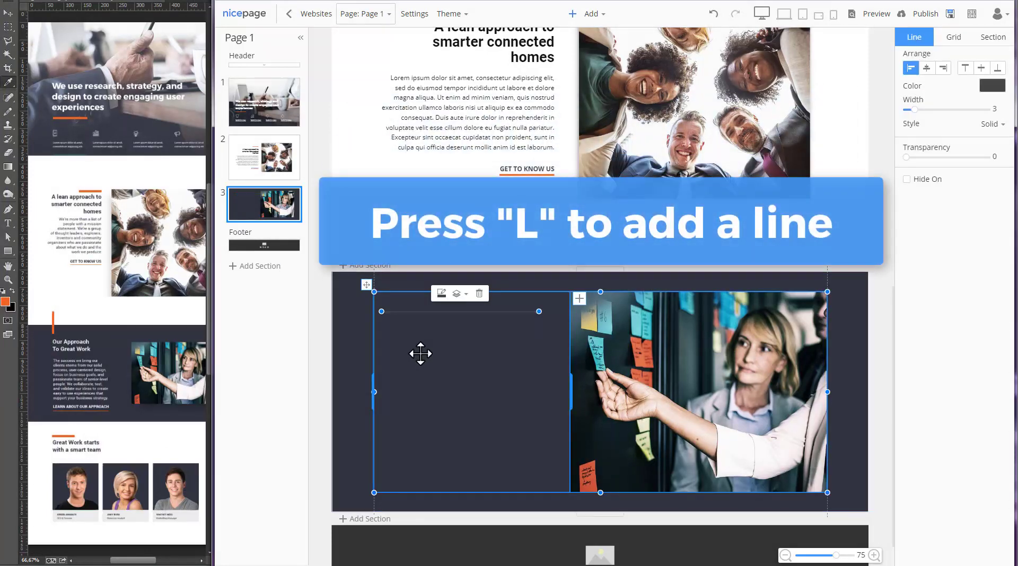
key("2")
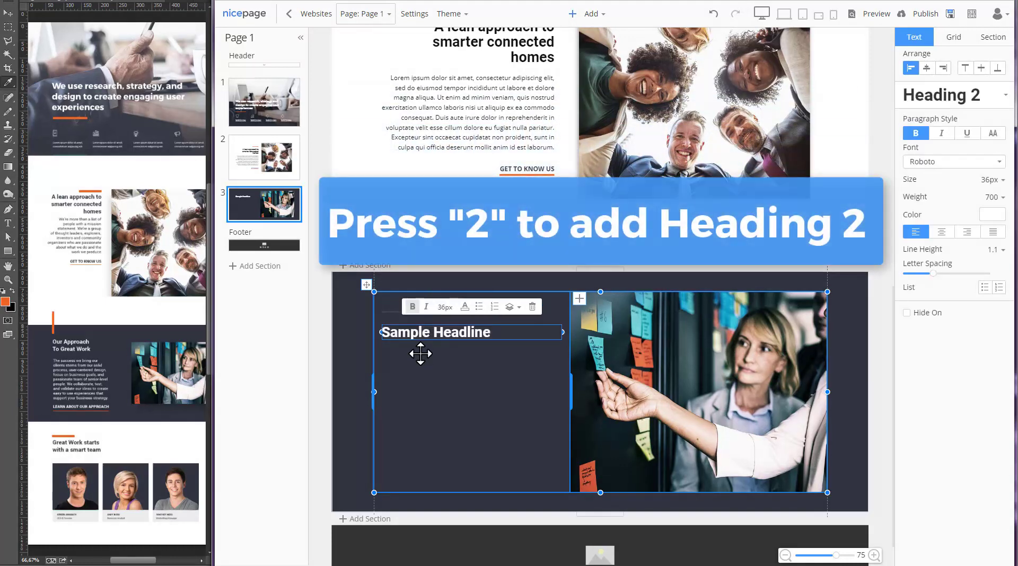
key("t")
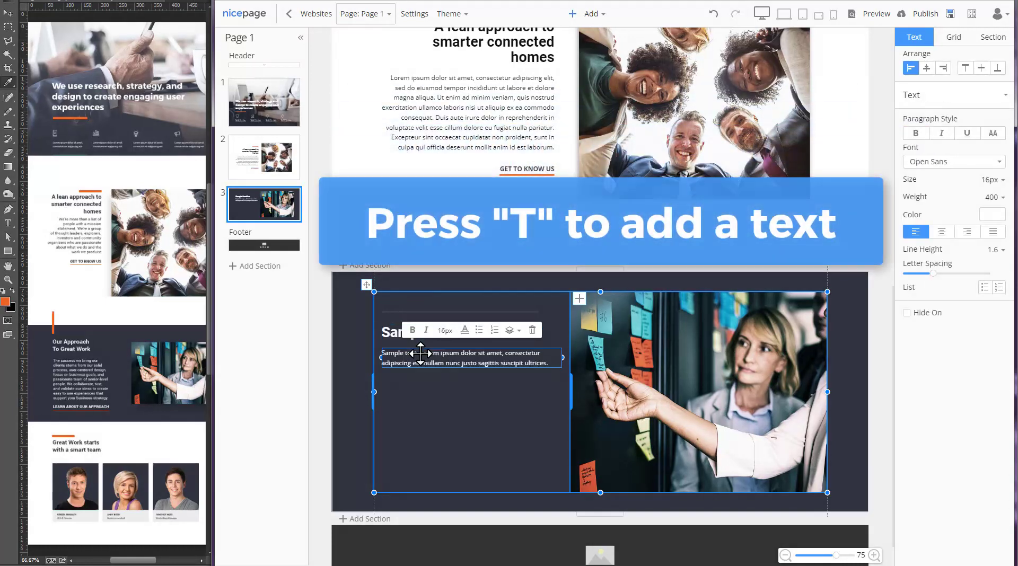
key("h")
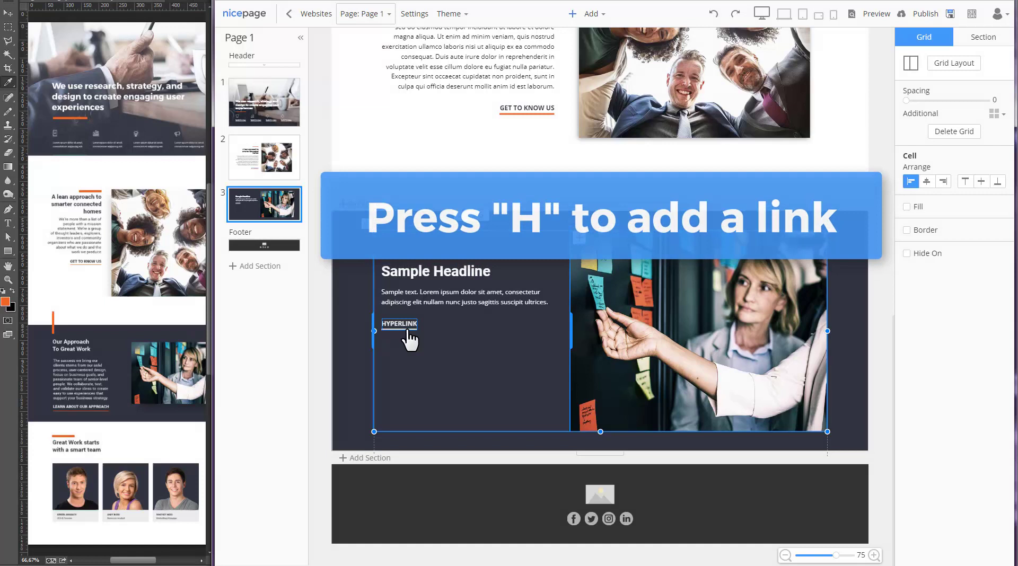
- Color the link orange and make the divider a thick orange vertical accent line
left_click(410, 333)
left_click(987, 248)
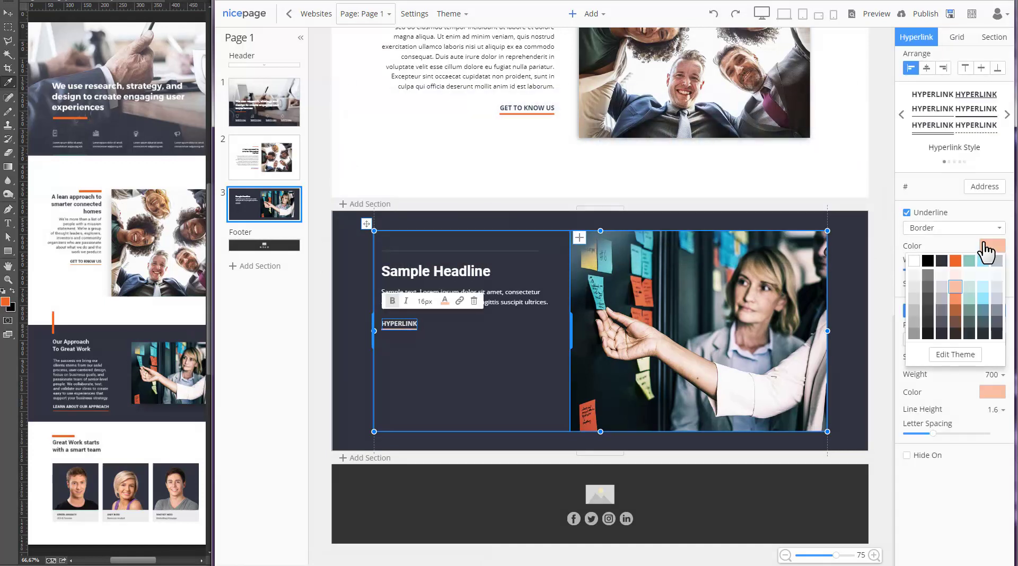
left_click(436, 400)
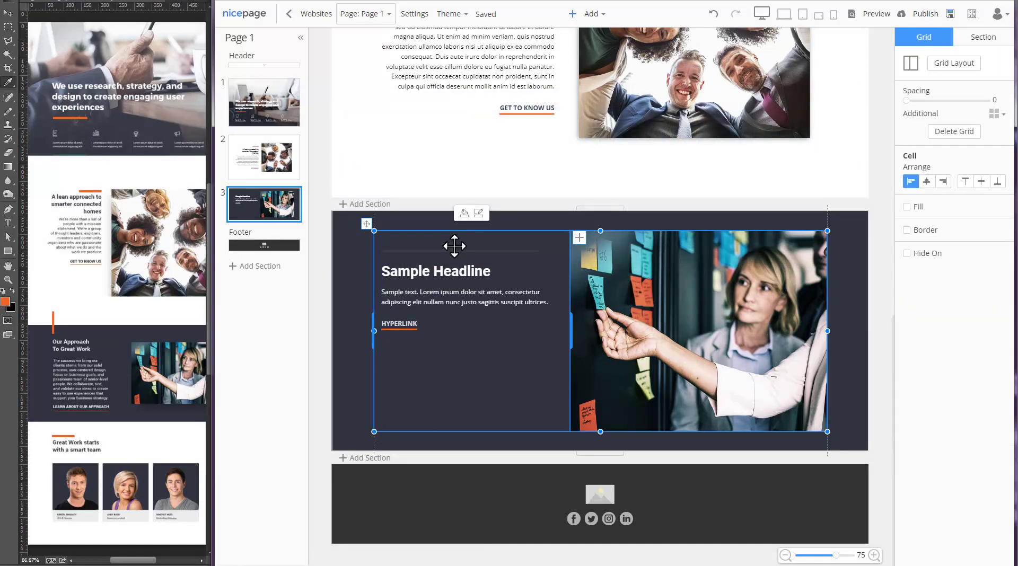
left_click(454, 250)
left_click(442, 233)
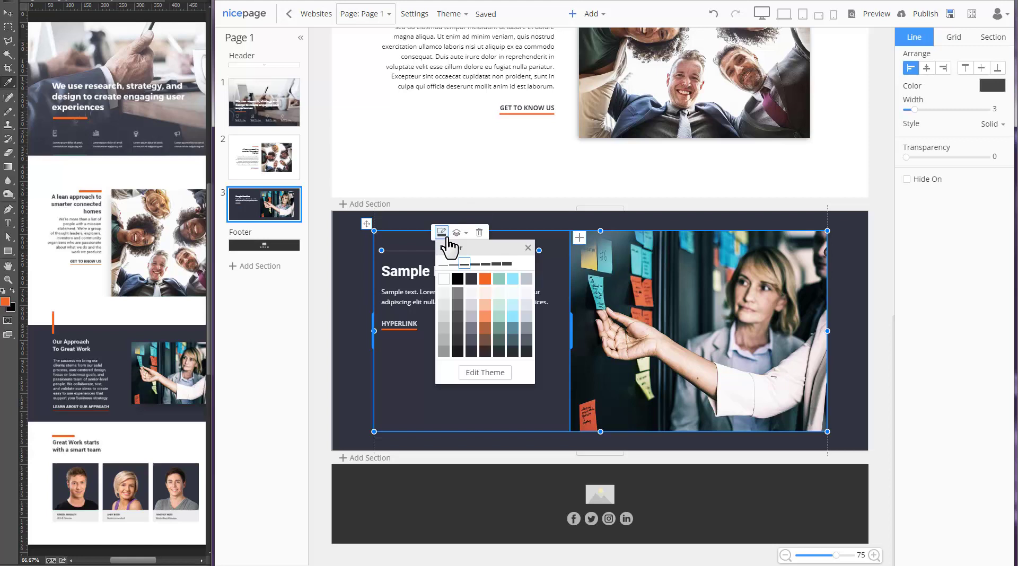
left_click(483, 280)
left_click(441, 233)
left_click(508, 265)
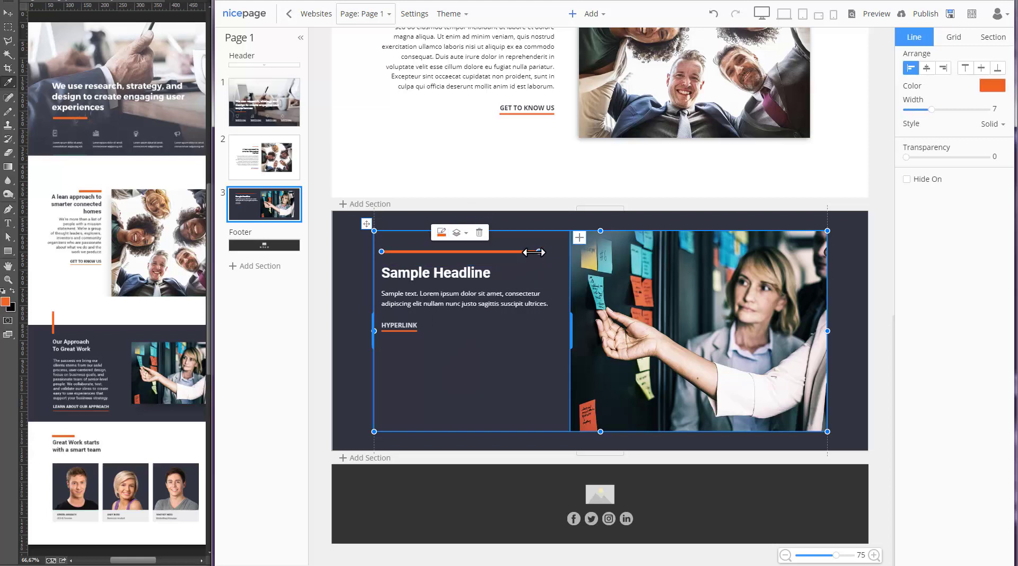
left_click_drag(538, 249, 381, 174)
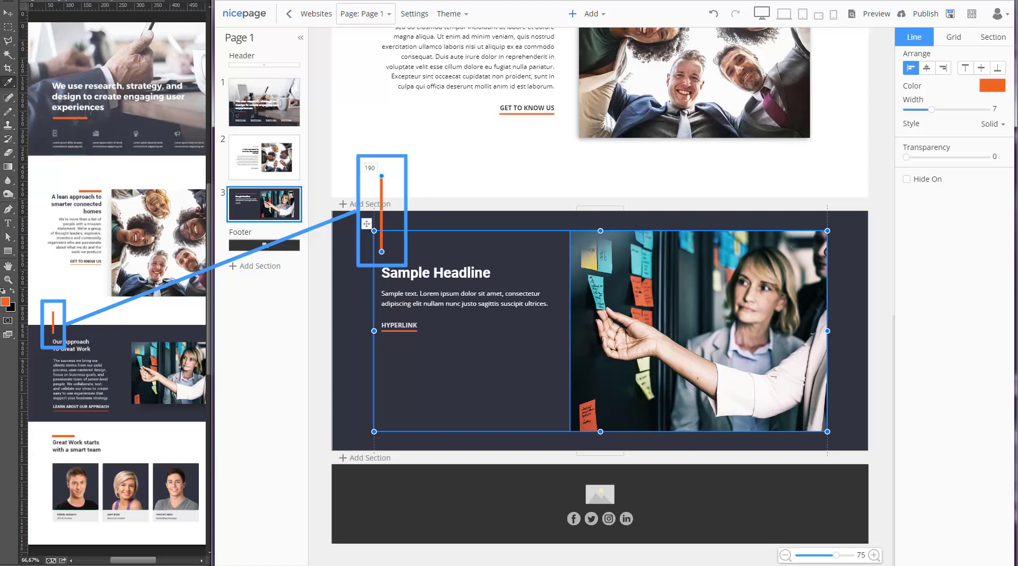
- Set the heading to 'Our Approach / To Great Work' and paste the full Lorem ipsum paragraph
triple_click(405, 273)
type("Our Approach")
key("Return")
type("To Great")
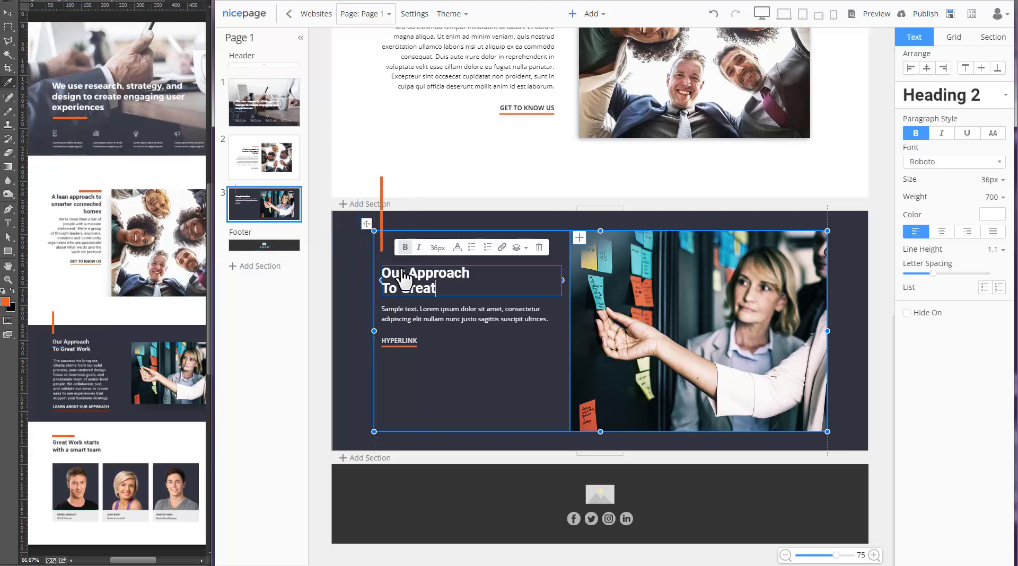
type(" Work")
triple_click(447, 319)
type("Lorem ipsum dolor sit amet, consectetur adipiscing elit, sed do eiusmod tempor incididunt ut labore et dolore magna aliqua. Ut enim ad minim veniam, quis nostrud exercitation ullamco laboris nisi ut aliquip ex ea commodo consequat. Duis aute irure dolor in reprehenderit in voluptate velit esse cillum dolore eu fugiat nulla pariatur. Excepteur sint occaecat cupidatat non proident, sunt in culpa qui officia deserunt mollit anim id est laborum.")
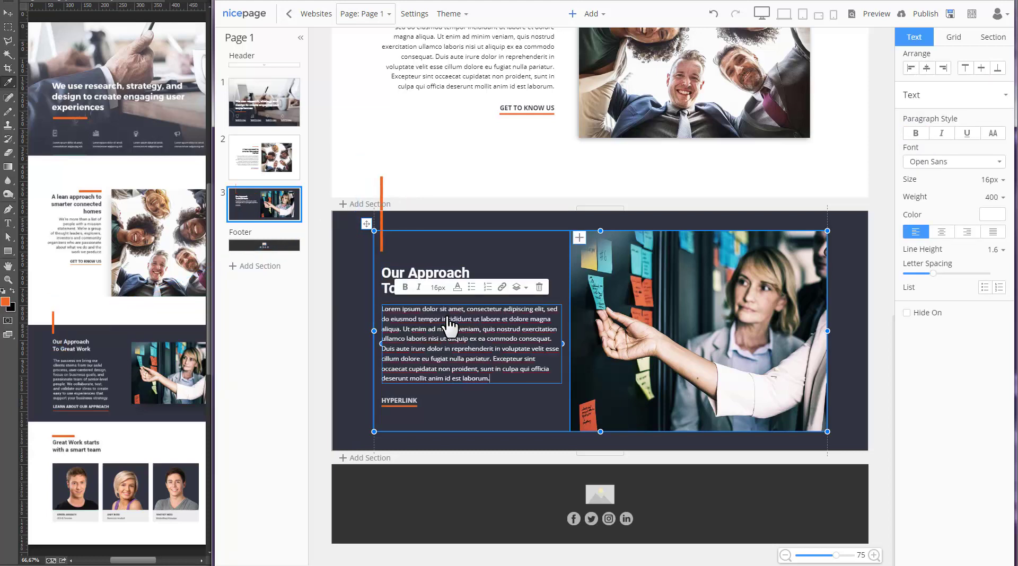
triple_click(404, 402)
- Relabel the link 'LEARN' and add a tall blank section below the dark one
type("LEARN ABOUT OUR APPROACH")
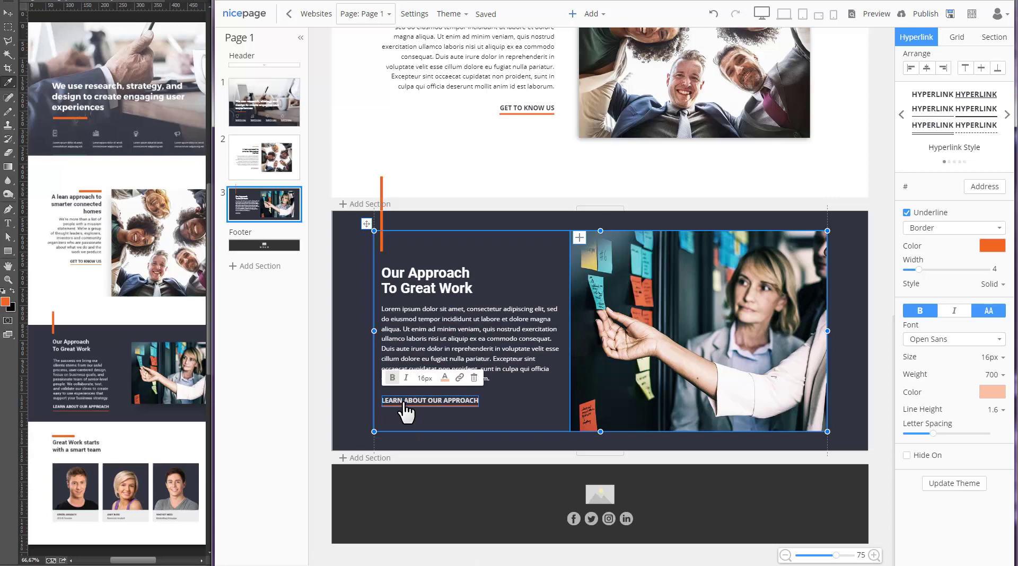
left_click(508, 415)
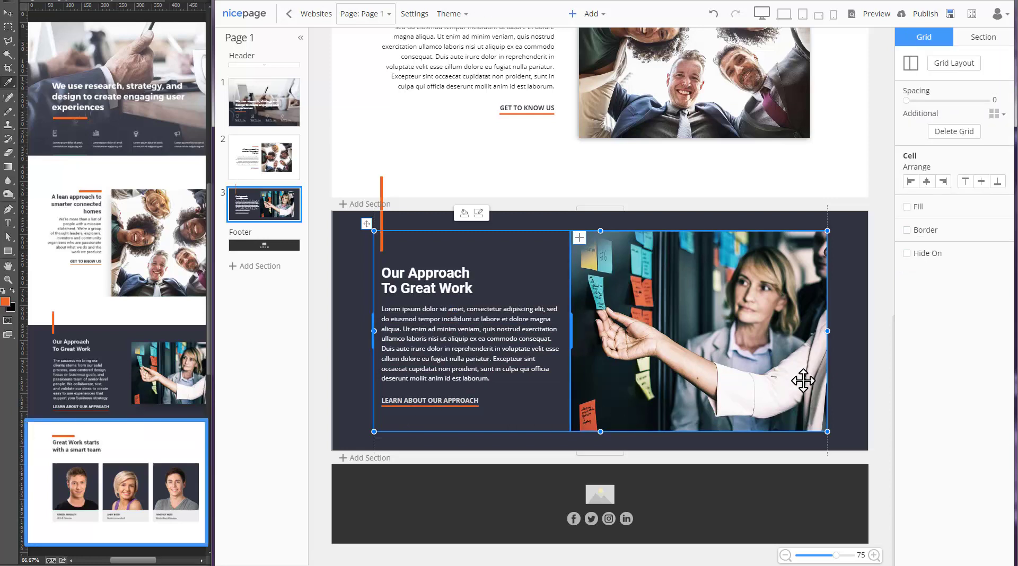
left_click(872, 360)
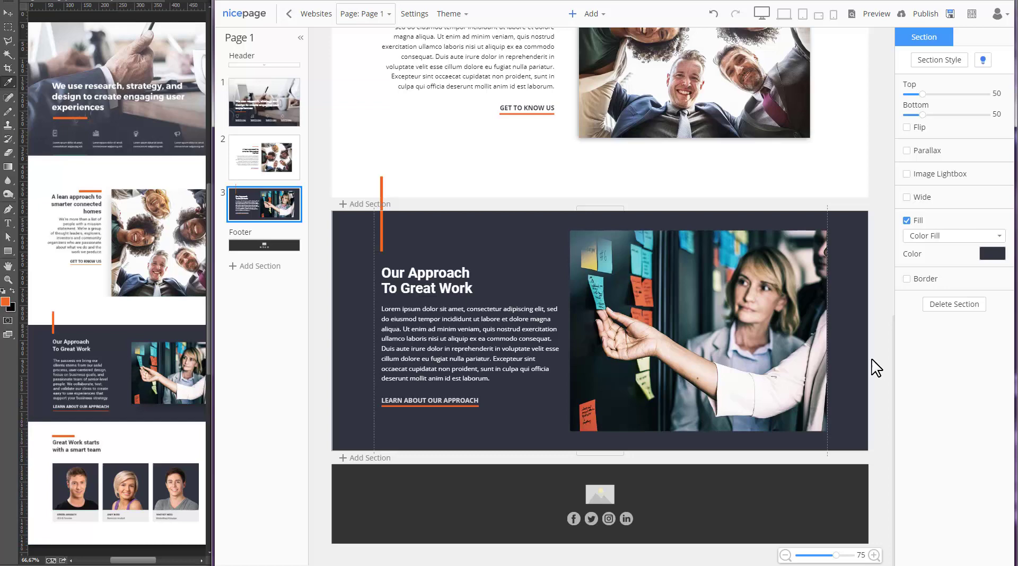
left_click(365, 460)
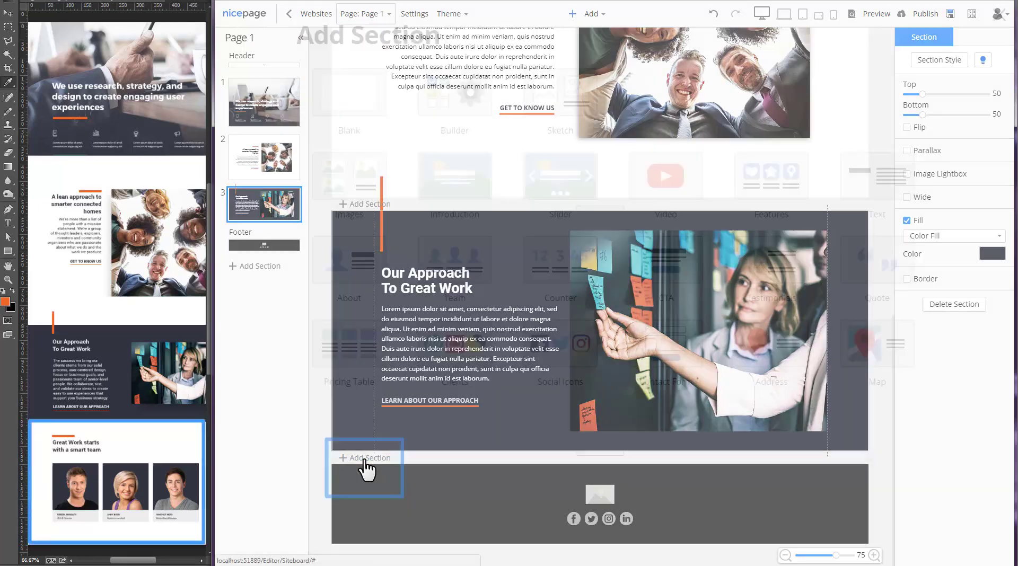
left_click(351, 91)
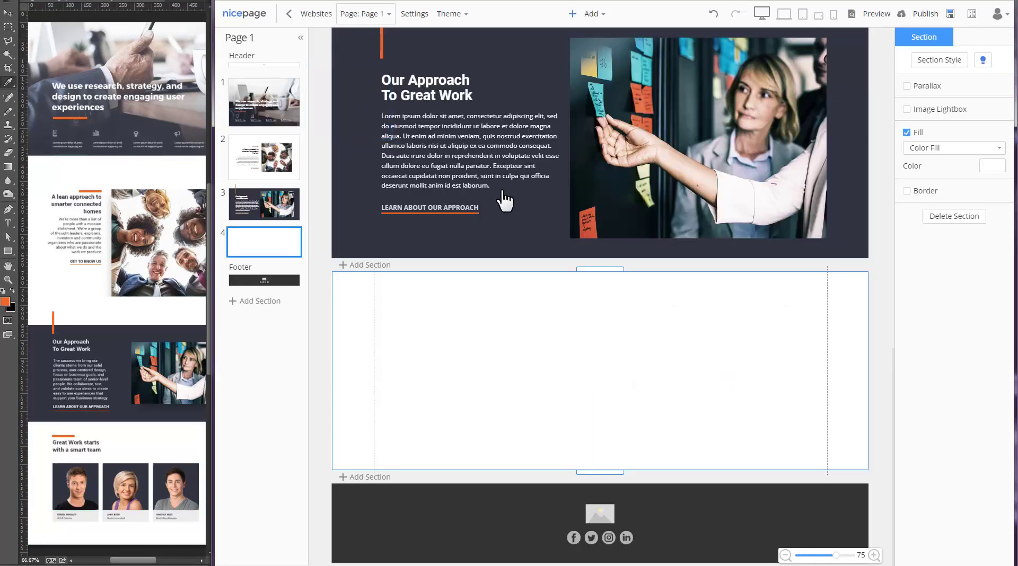
left_click_drag(618, 270, 618, 165)
- Insert a one-row, three-column grid, shorten it and position it in the section
scroll(674, 350, "down", 2)
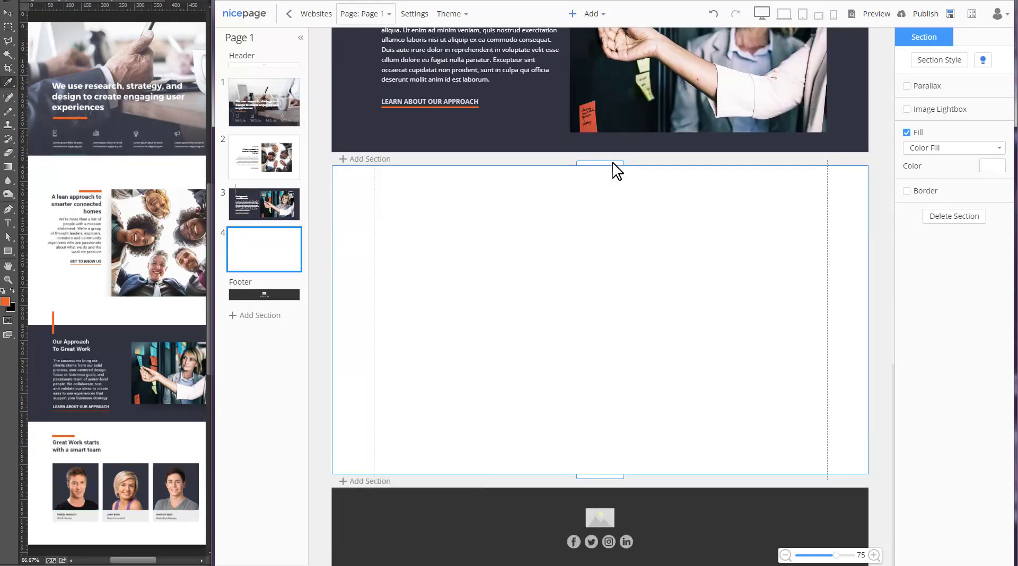
left_click(591, 14)
left_click(595, 68)
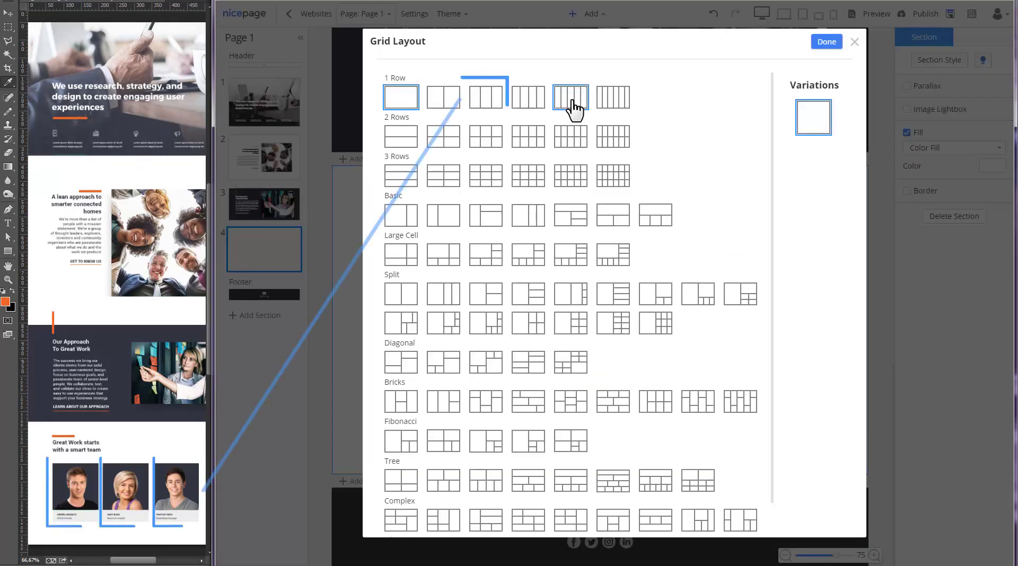
left_click(483, 101)
left_click(826, 42)
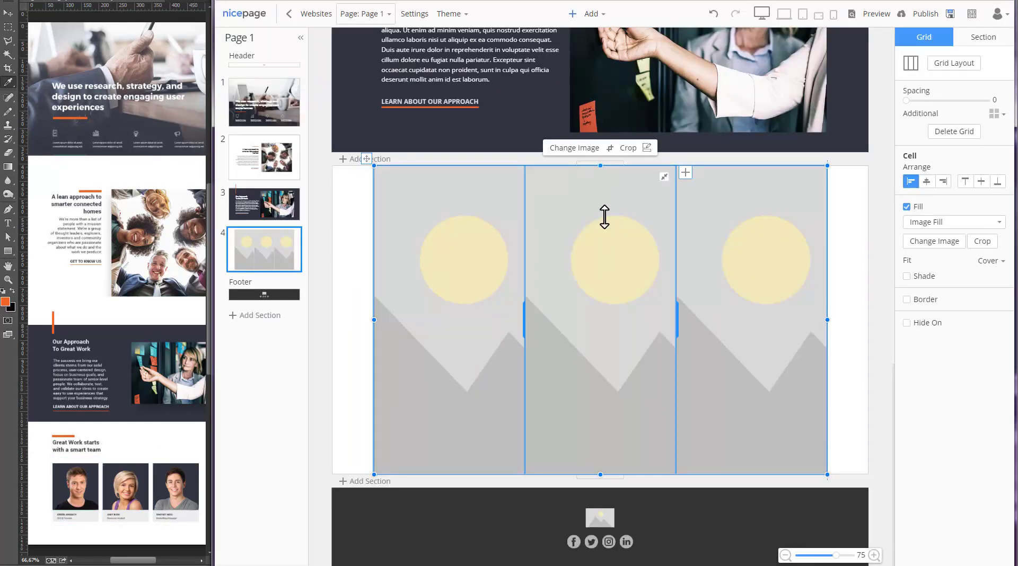
left_click_drag(604, 217, 607, 291)
left_click_drag(364, 289, 366, 257)
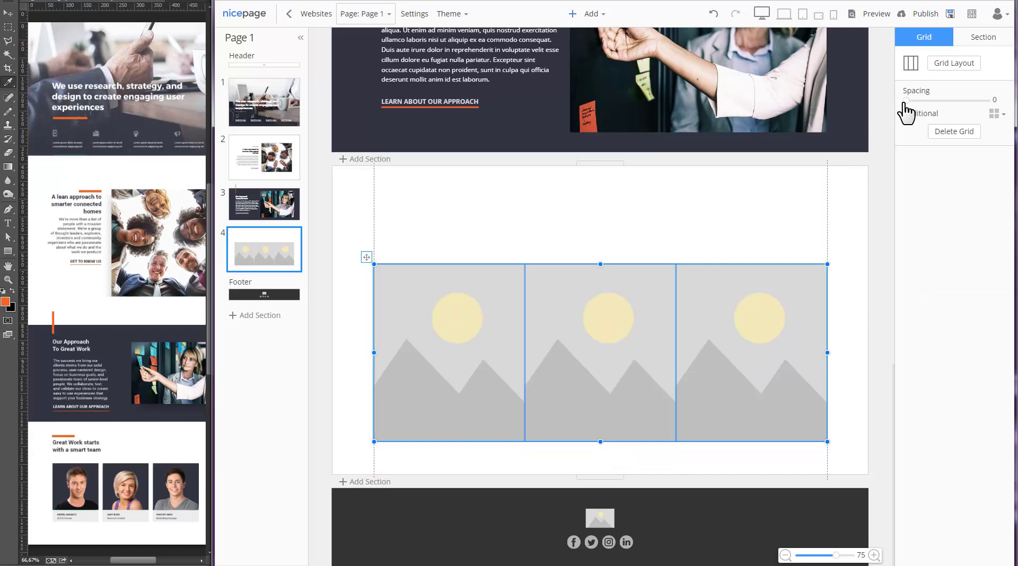
- Set grid spacing to 20 and add a full-width image at the top of the first cell
left_click_drag(905, 102, 923, 102)
left_click(501, 290)
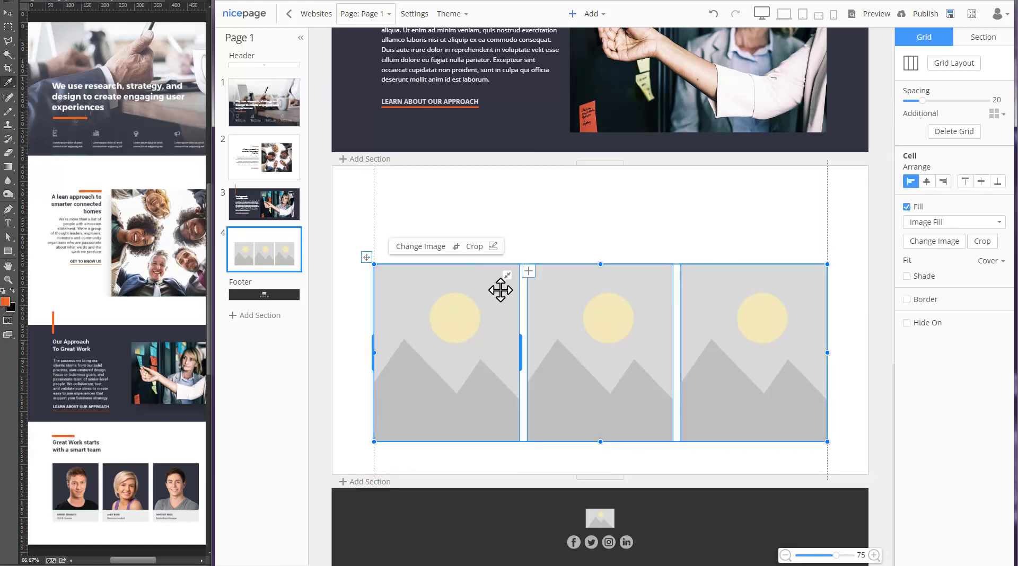
left_click(440, 306)
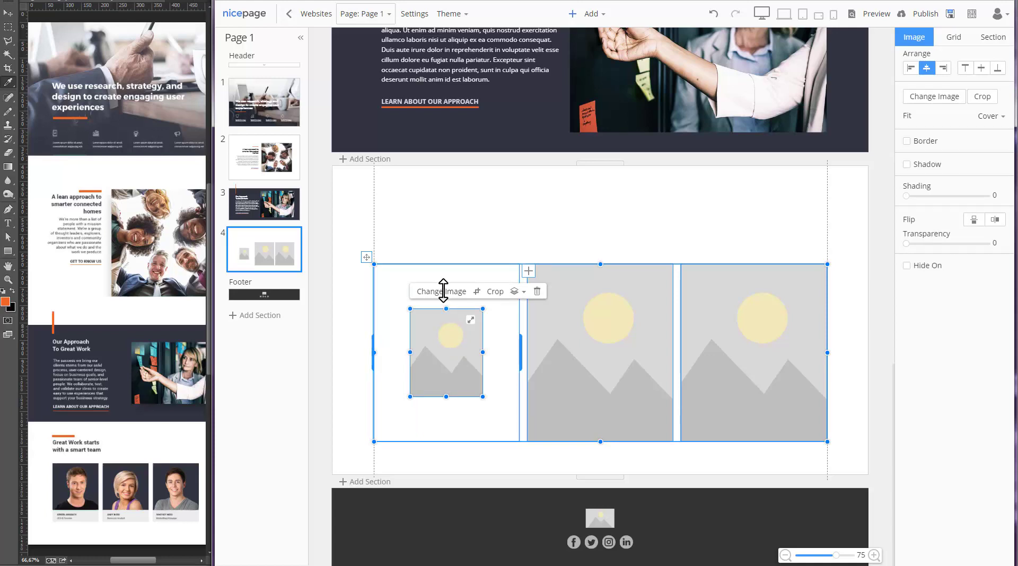
left_click_drag(443, 291, 445, 266)
left_click_drag(409, 330, 375, 330)
left_click_drag(482, 330, 520, 331)
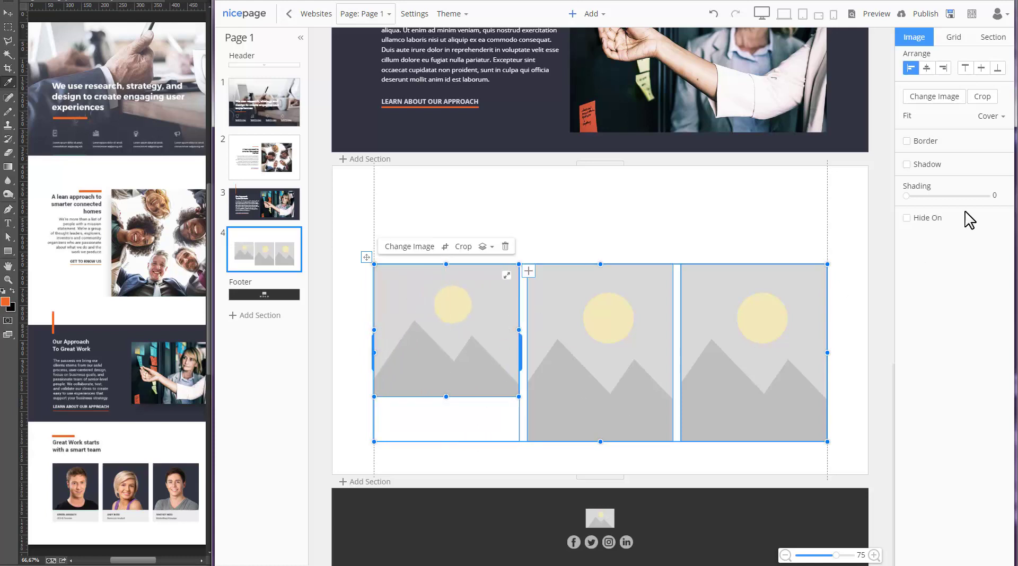
- Give the first grid cell a pale light-grey fill
left_click(502, 428)
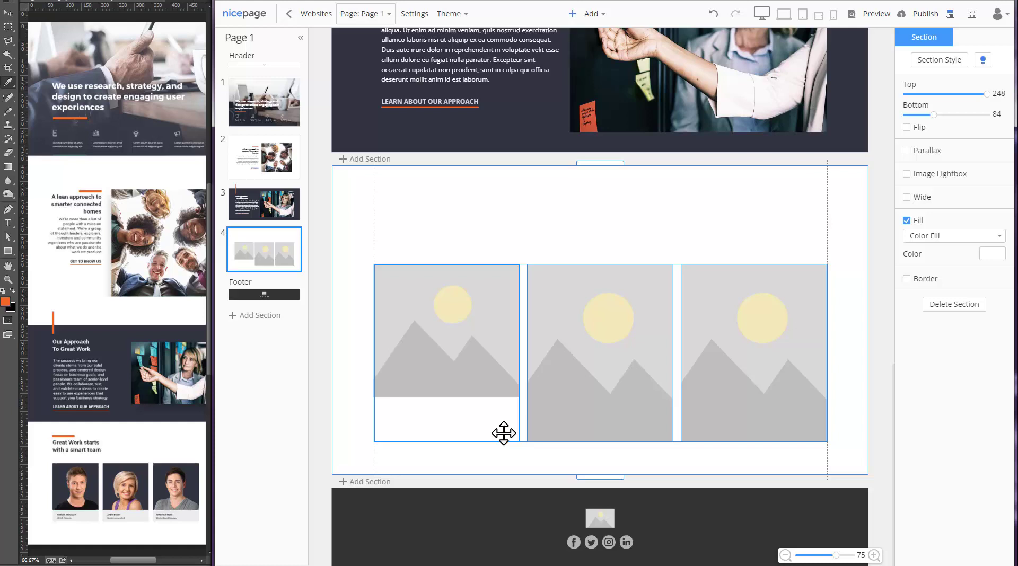
left_click(502, 427)
left_click(912, 208)
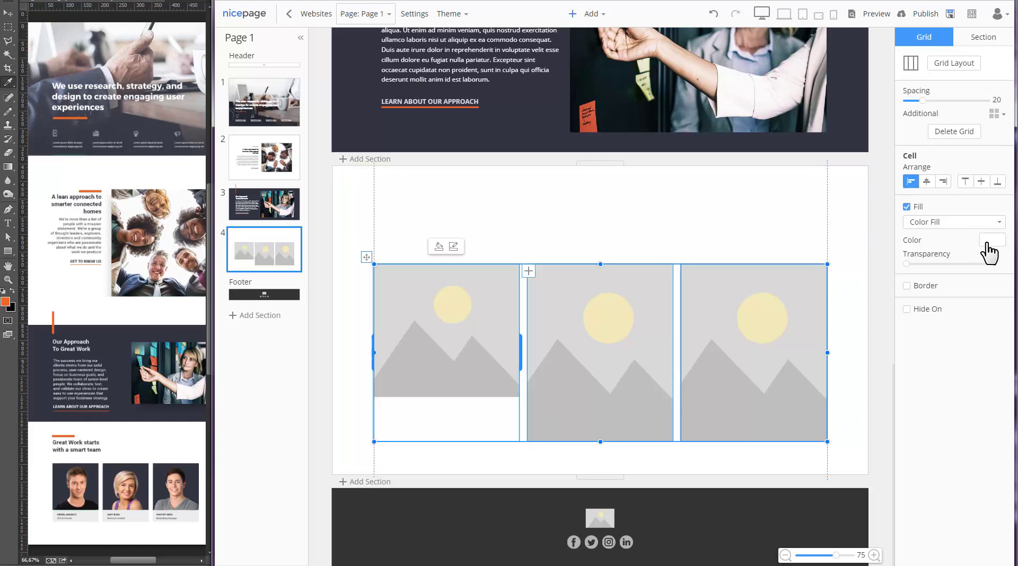
left_click(990, 242)
left_click(983, 270)
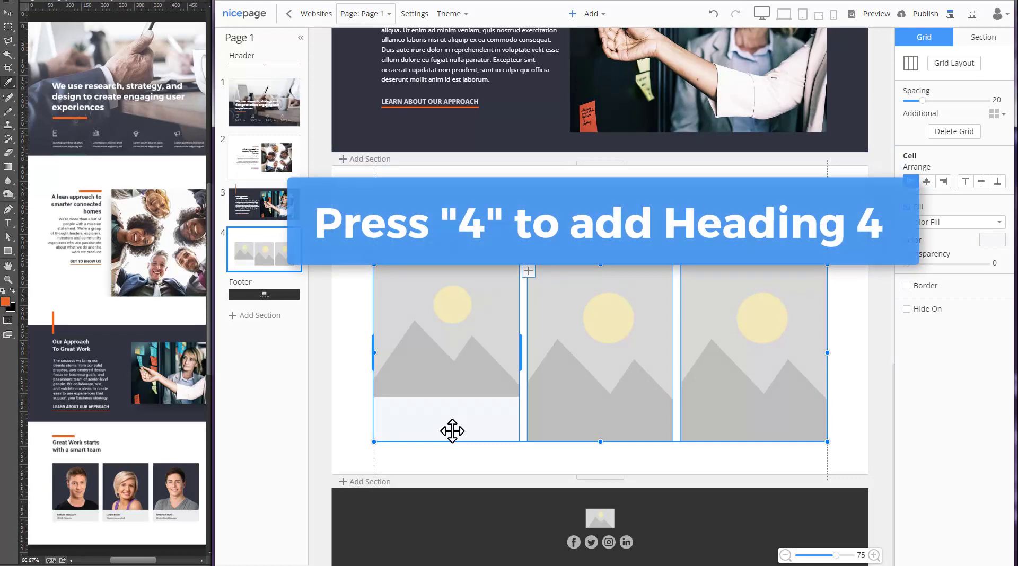
- Add a Heading 4 with the team member's name and a text block trimmed to 'Sample text'
key("4")
key("t")
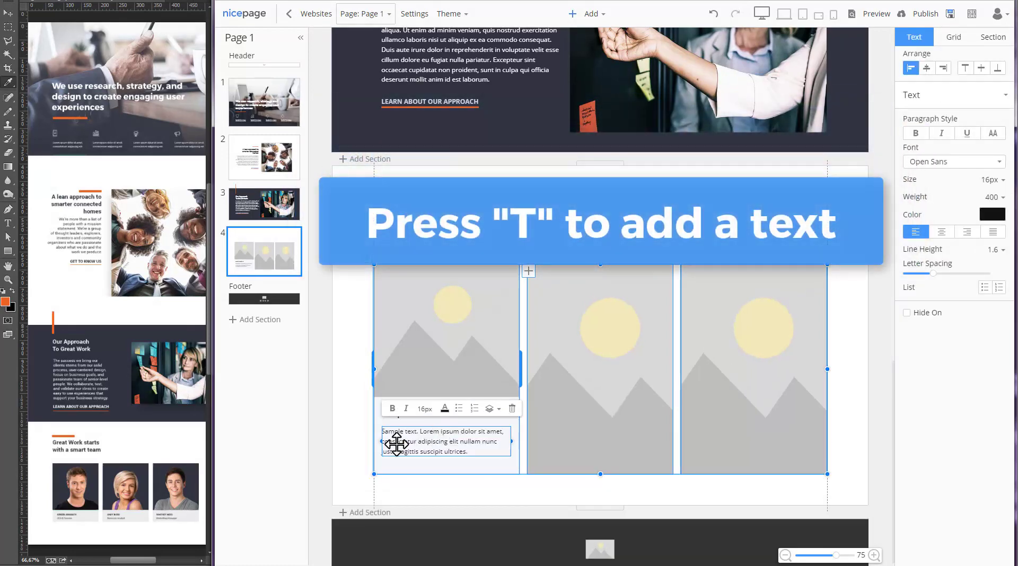
double_click(429, 432)
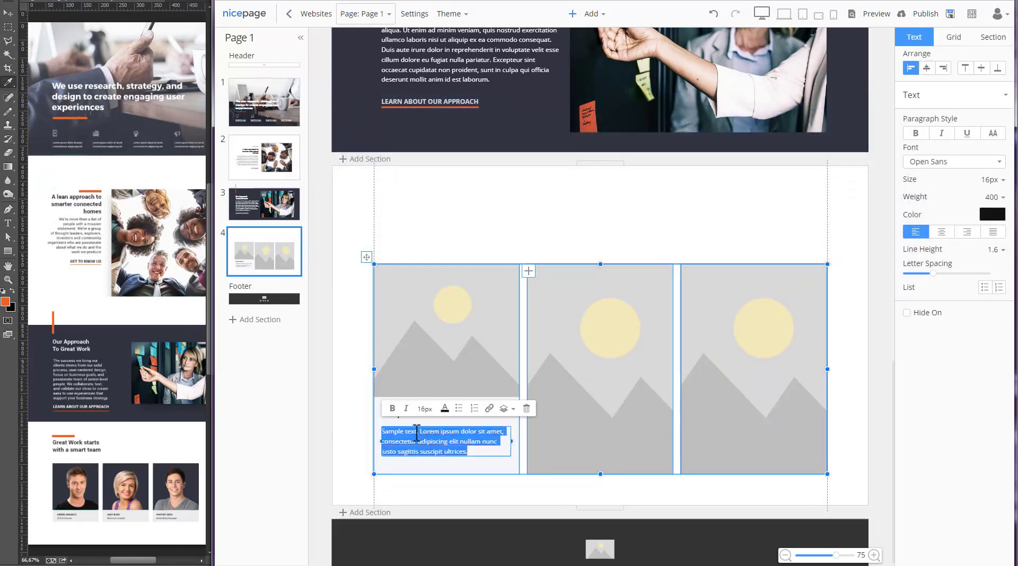
left_click_drag(417, 432, 468, 452)
key("Delete")
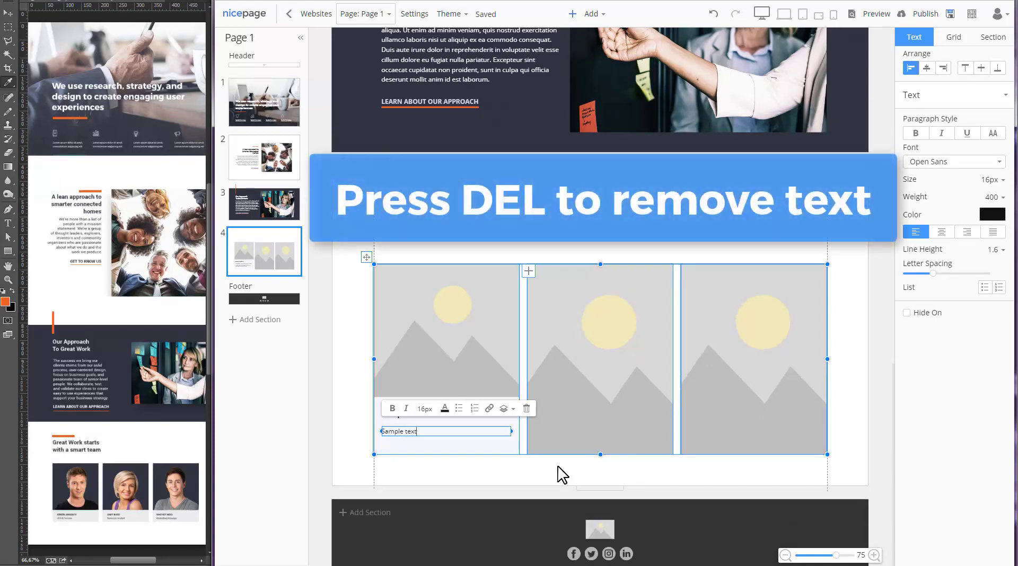
double_click(410, 416)
type("Adam Sandler")
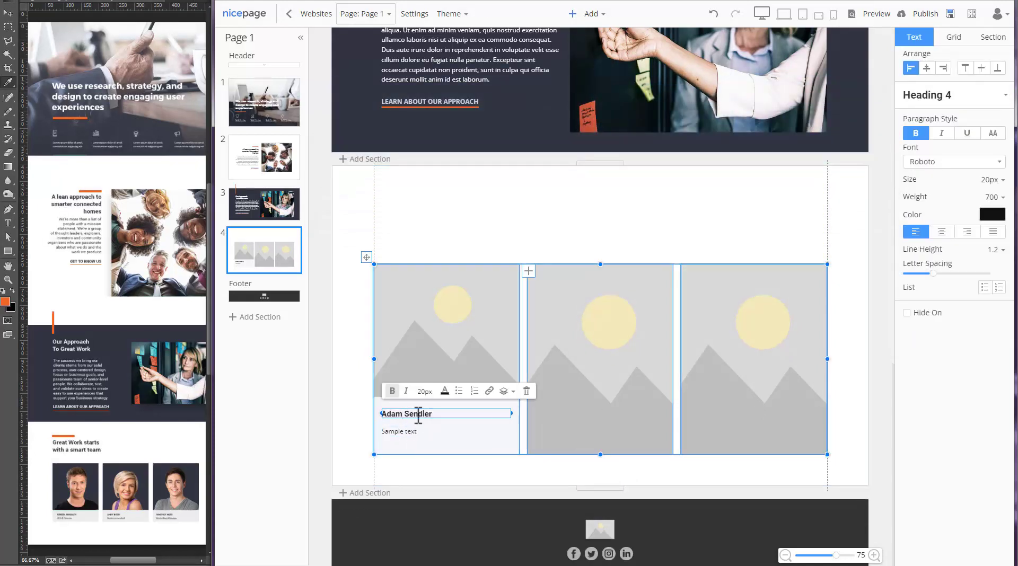
left_click(474, 432)
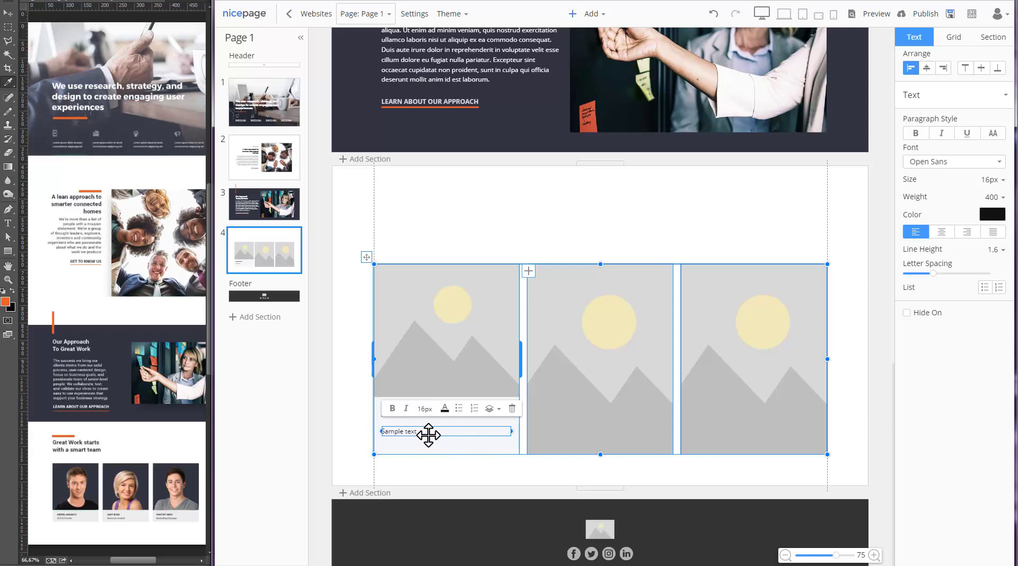
- Nudge the Sample text line down and make the card image slightly taller
left_click_drag(429, 438, 407, 424)
left_click(431, 374)
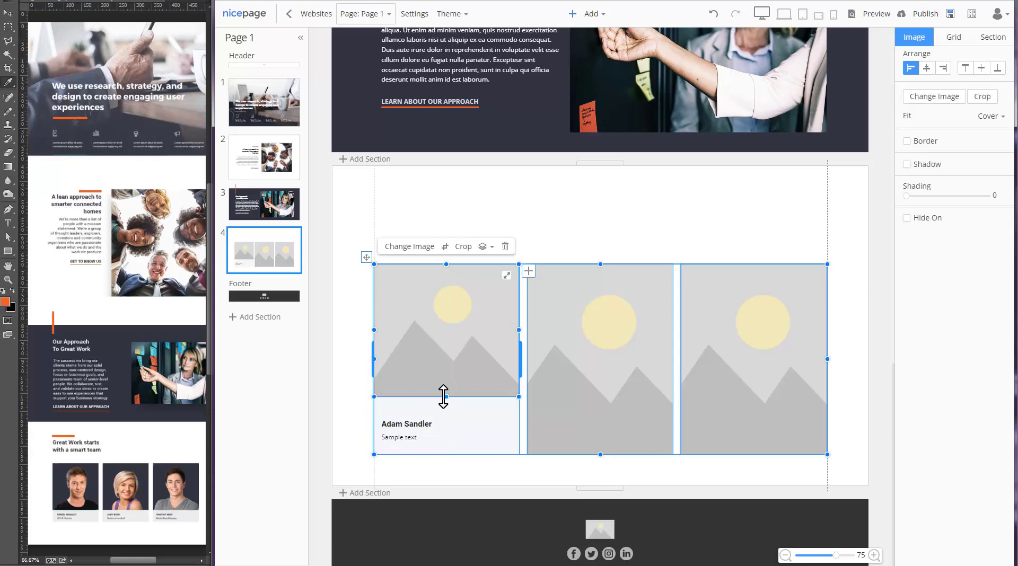
left_click_drag(448, 399, 448, 412)
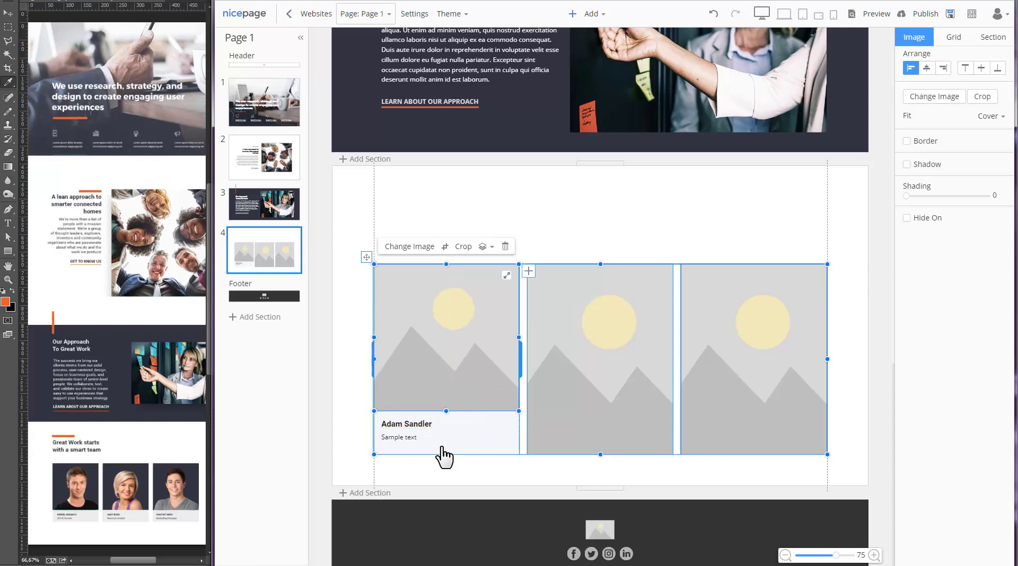
- Put photo 1092830 in the first card, copy it to both cells, and add their portraits
left_click(442, 447)
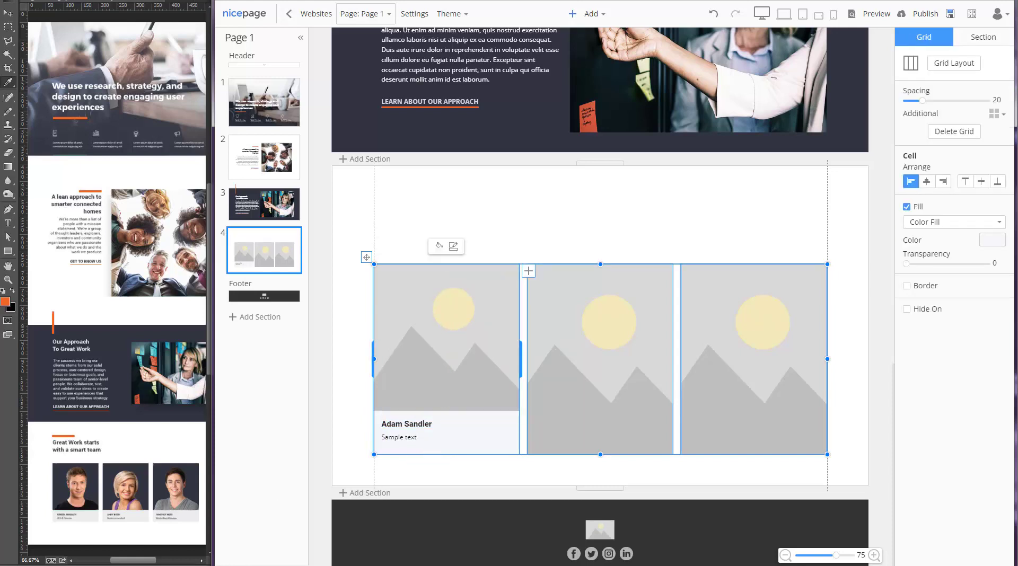
key("alt+Tab")
left_click_drag(107, 51, 421, 345)
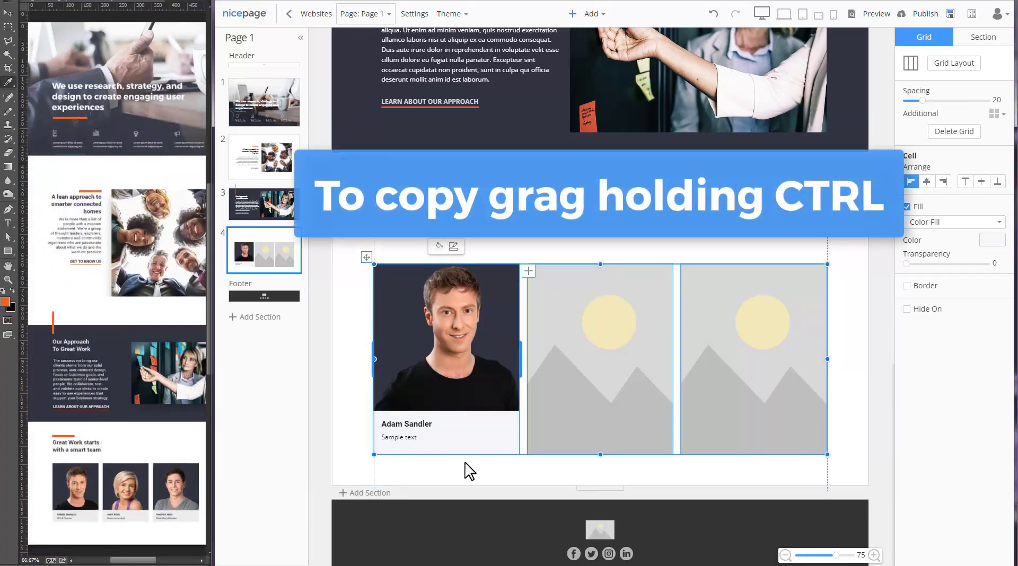
left_click_drag(461, 452, 761, 428)
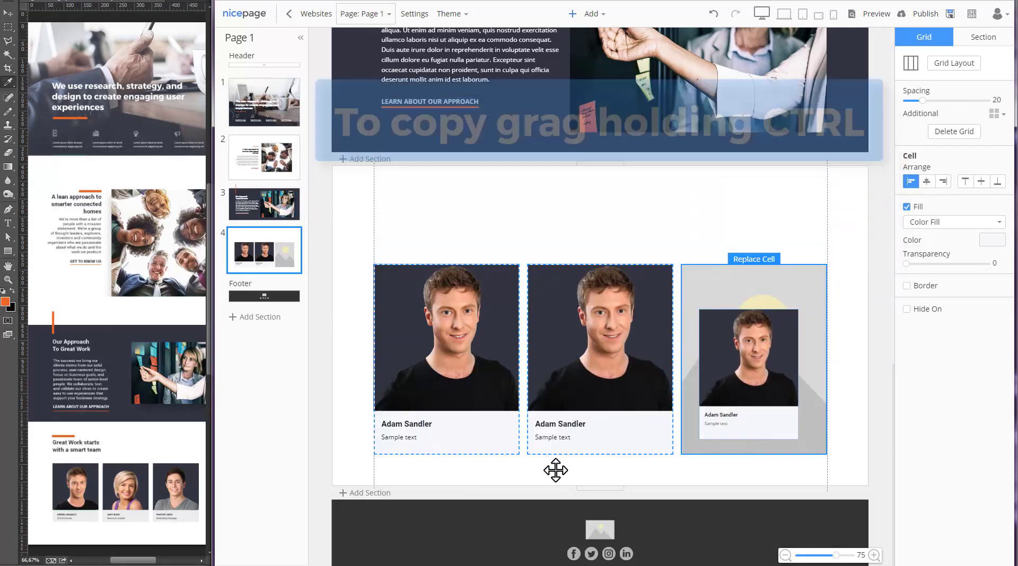
key("alt+Tab")
left_click_drag(611, 331, 610, 331)
left_click_drag(38, 51, 764, 366)
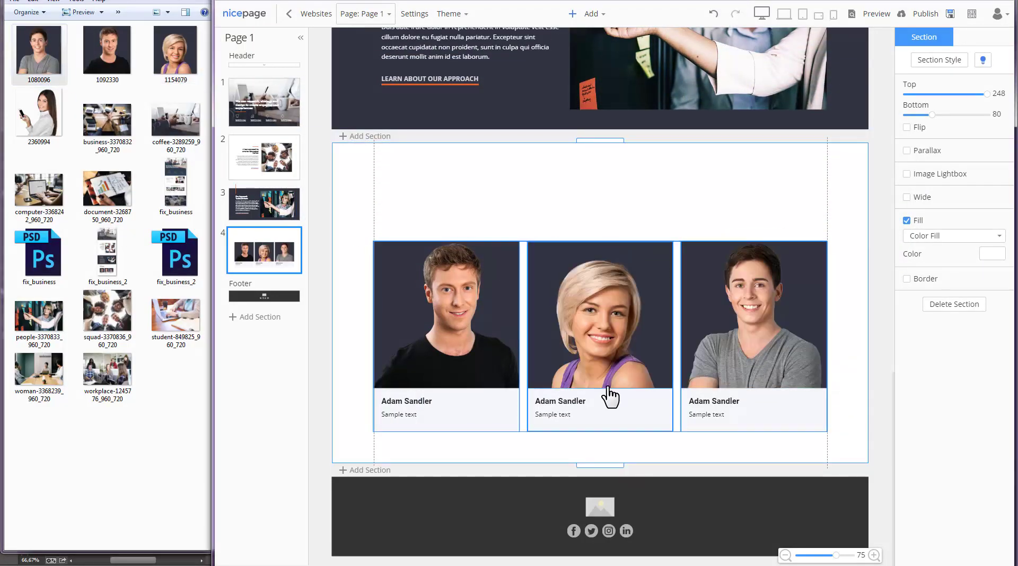
- Rename the middle and right cards' headings with their team members' names
double_click(576, 400)
double_click(701, 402)
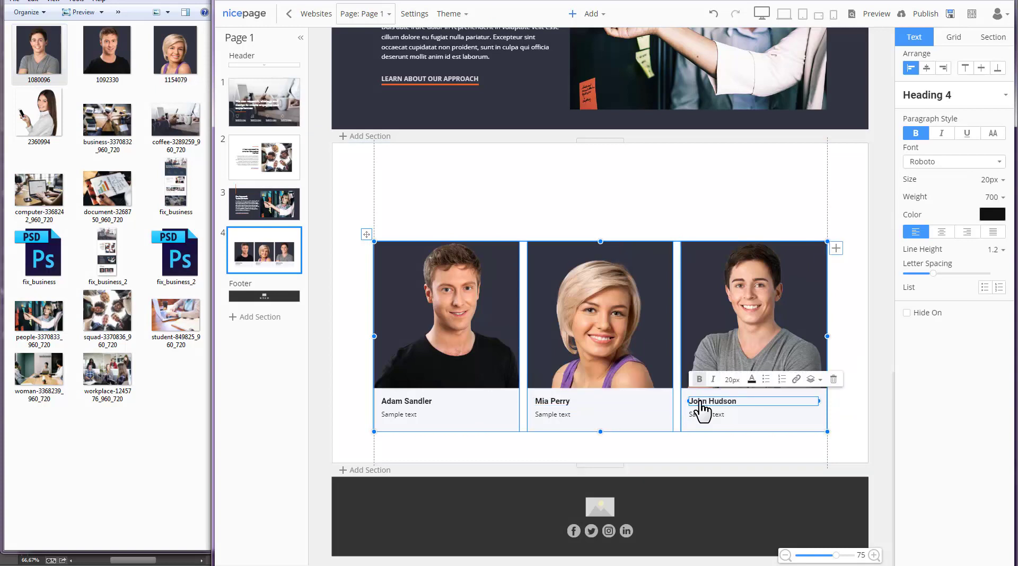
left_click(863, 414)
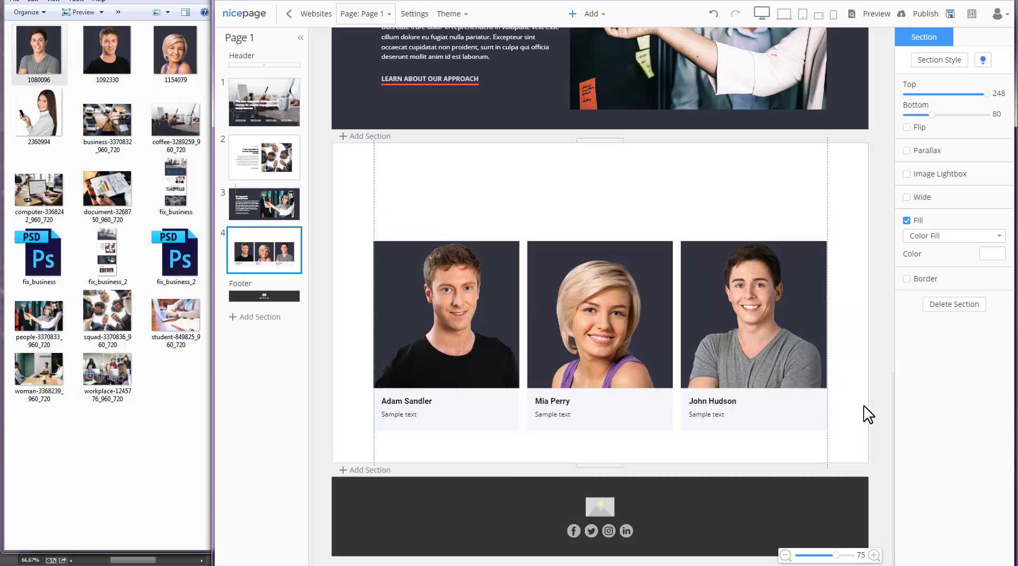
- Add a new container at the top-left of the team section and widen it to the right
key("alt+Tab")
scroll(858, 453, "down", 1)
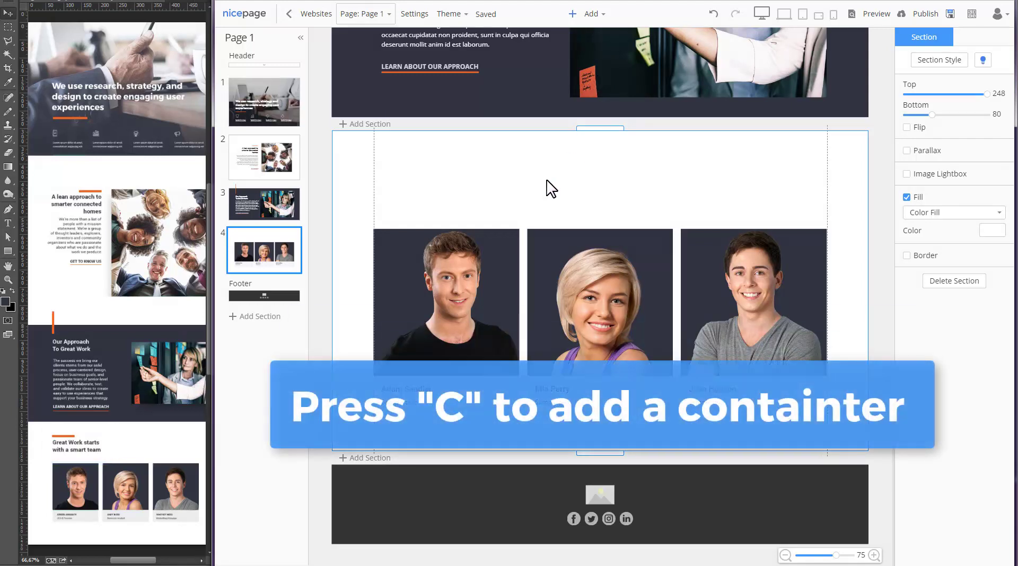
key("c")
left_click_drag(539, 227, 422, 147)
left_click_drag(600, 181, 698, 182)
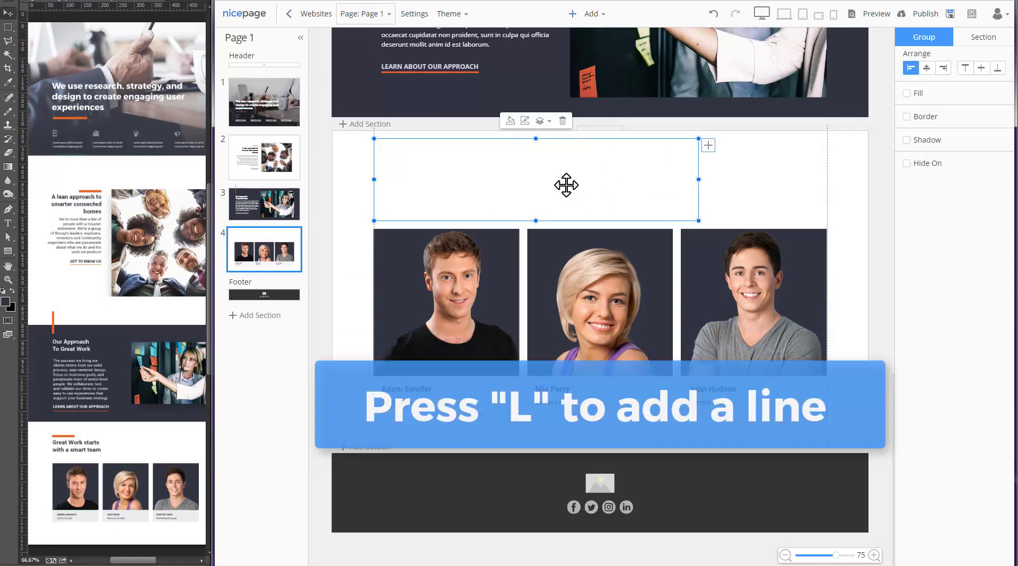
- Add a divider line and a two-line Heading 2 reading 'Great Work Starts With a Smart Team'
key("l")
key("2")
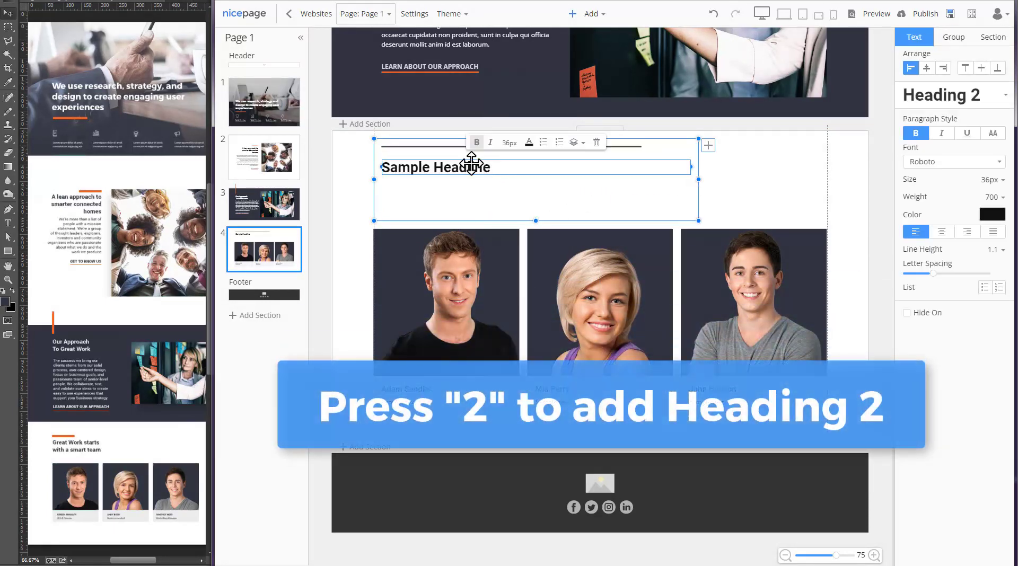
double_click(469, 167)
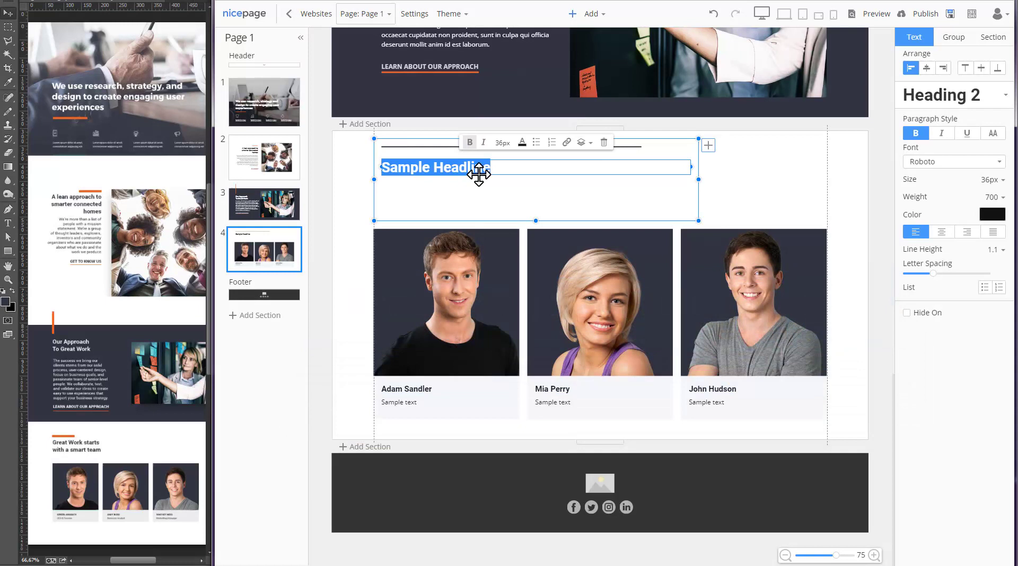
type("Great Wo")
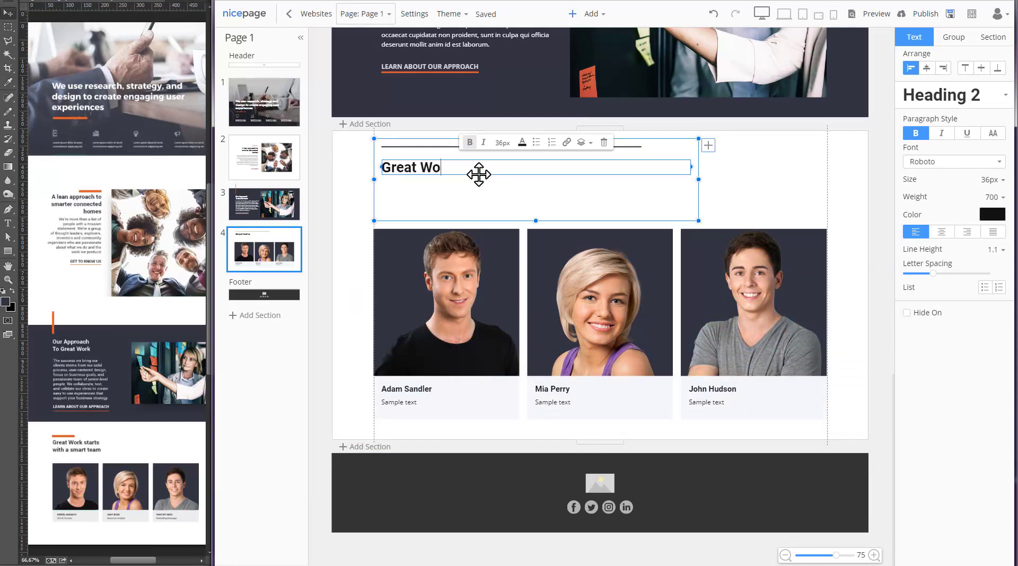
type("rj Starts")
key("Return")
type("With a Sma")
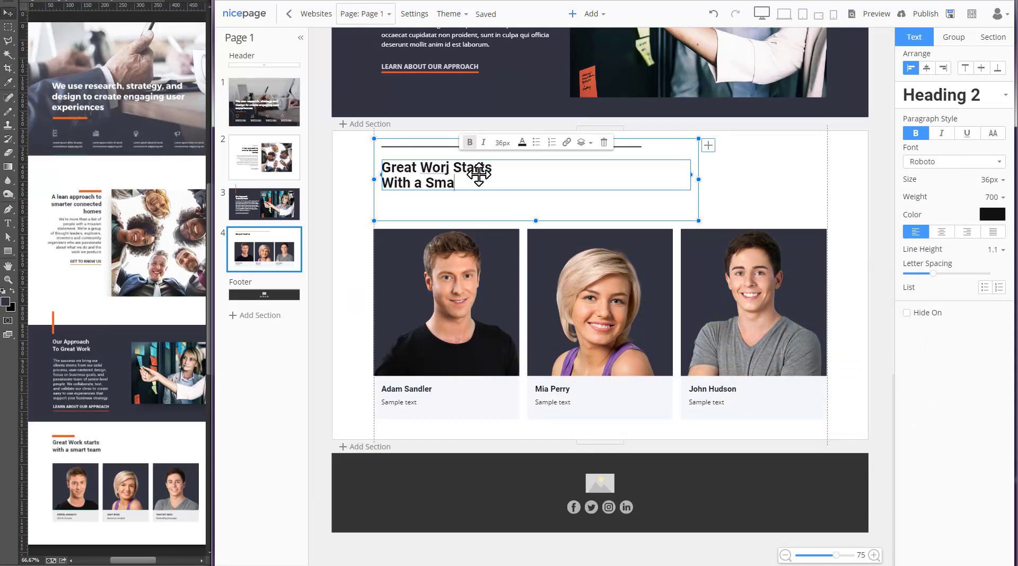
type("ork")
- Color the divider line orange, shorten it, and center the heading group vertically
left_click(419, 147)
left_click(493, 128)
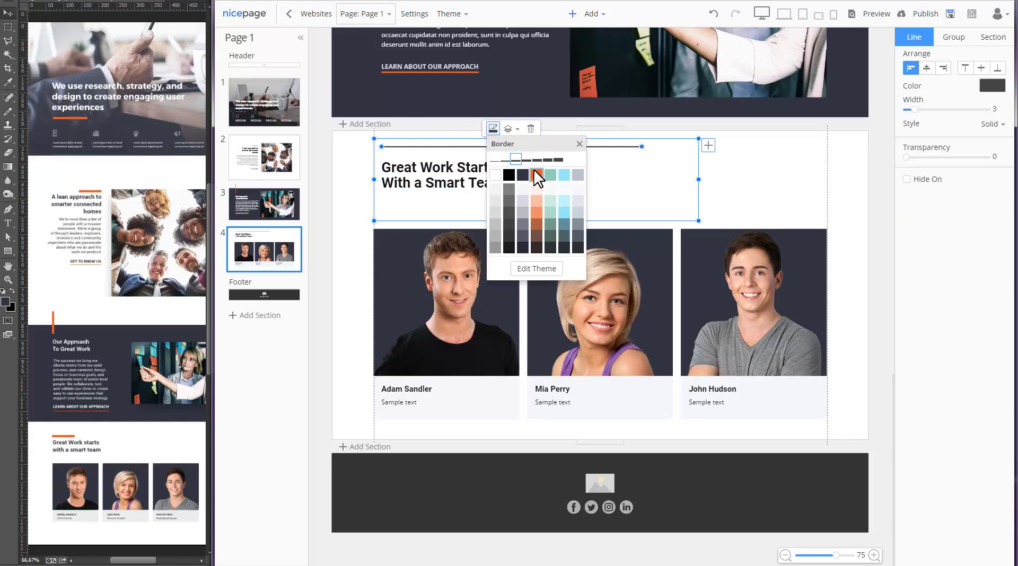
left_click(533, 168)
left_click_drag(629, 148, 444, 147)
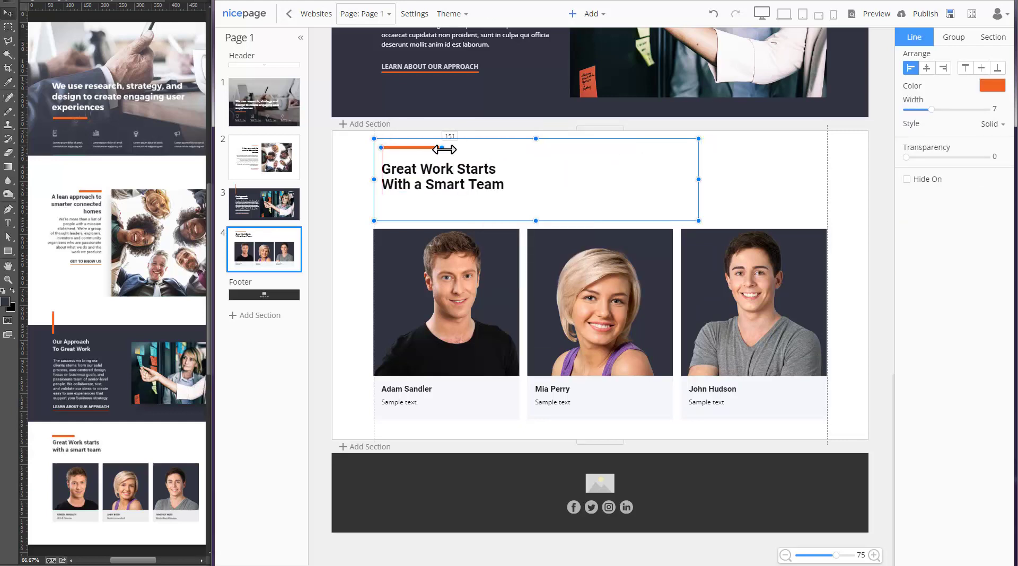
left_click(688, 207)
left_click(979, 75)
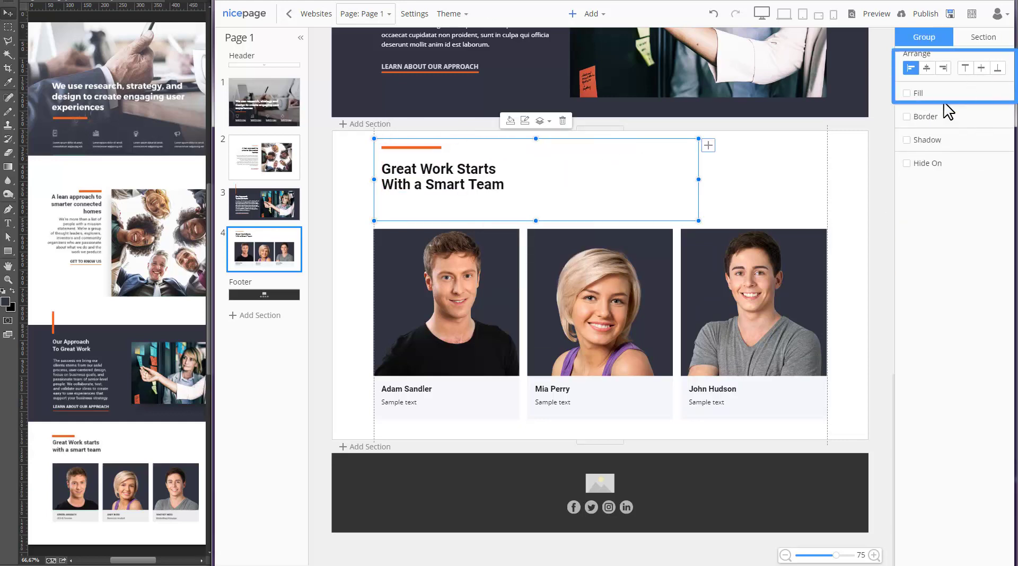
left_click(837, 206)
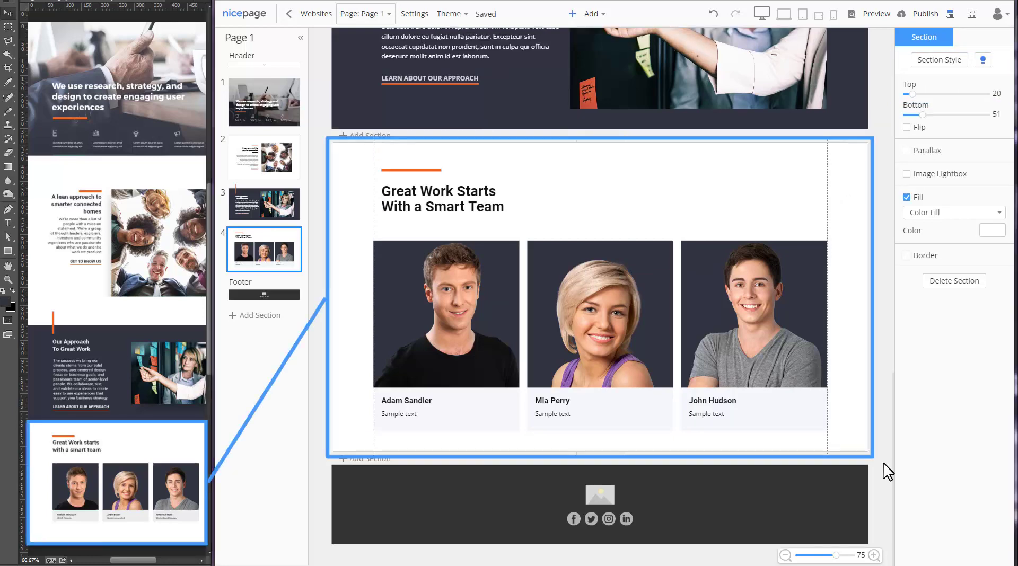
- Open the page preview and scroll through the whole page
scroll(881, 466, "up", 15)
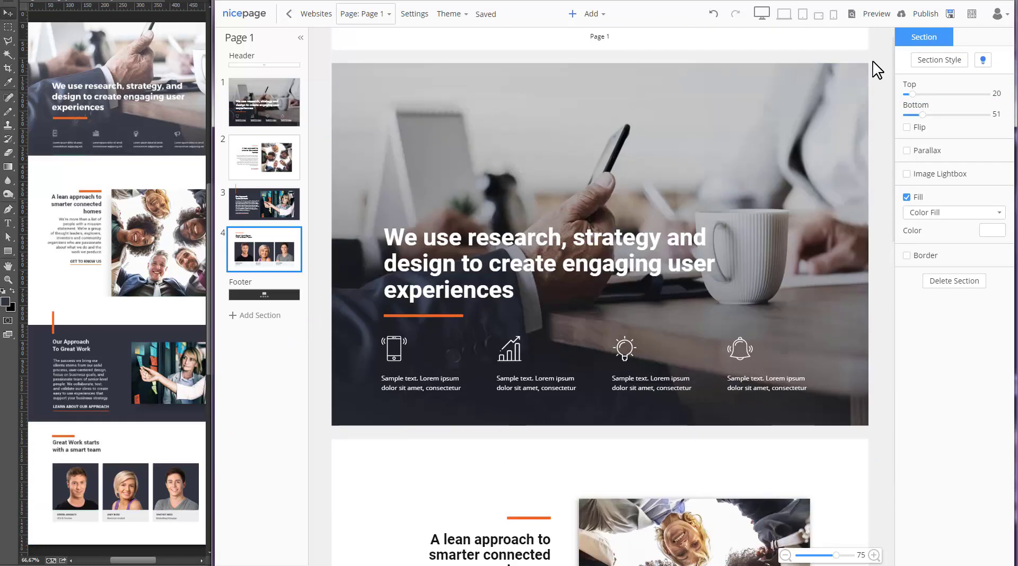
left_click(866, 21)
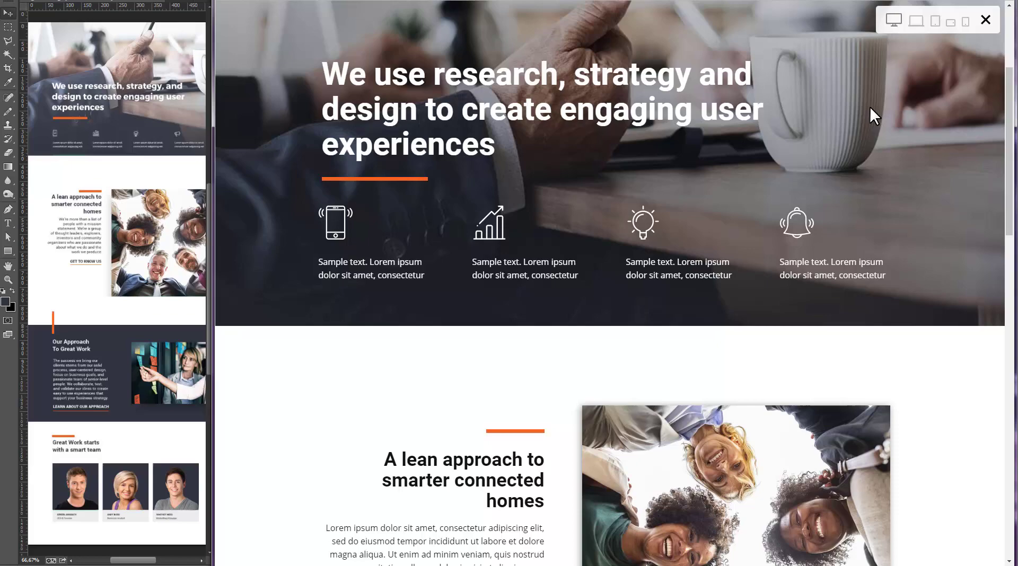
scroll(869, 106, "down", 13)
scroll(870, 106, "down", 5)
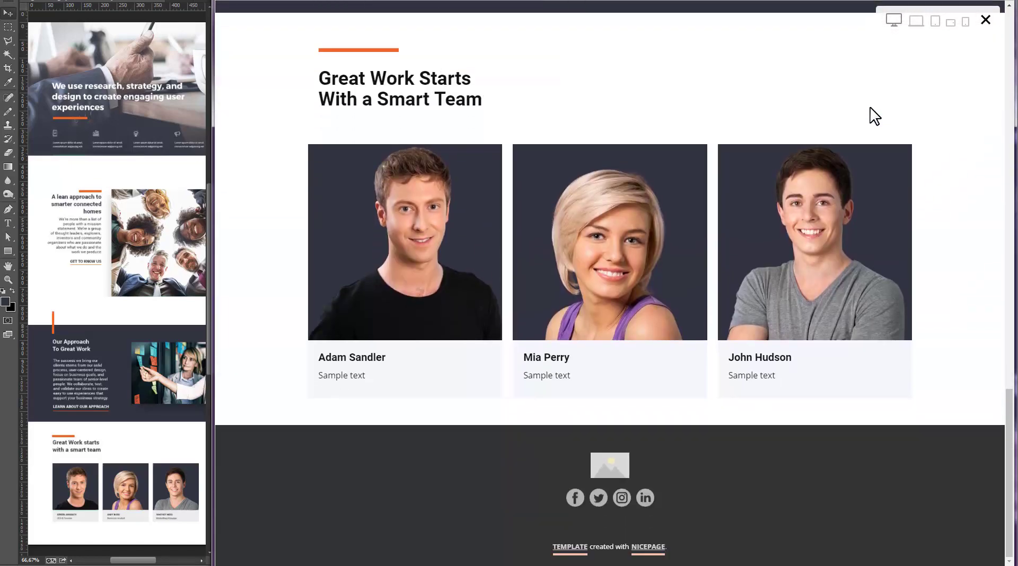
scroll(870, 106, "up", 10)
scroll(870, 106, "up", 5)
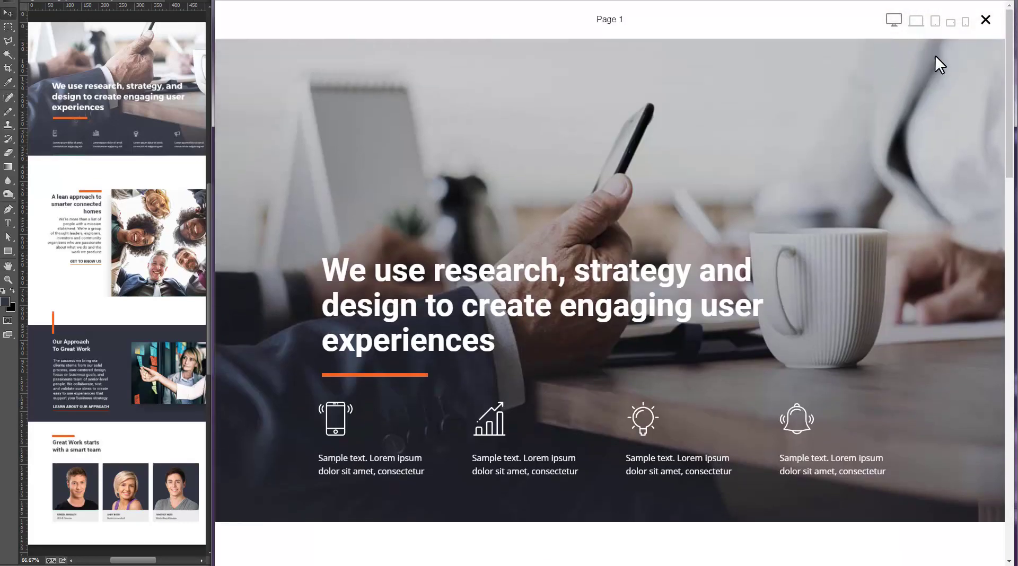
- Check the page layout at laptop and tablet widths
left_click(916, 21)
scroll(835, 185, "down", 18)
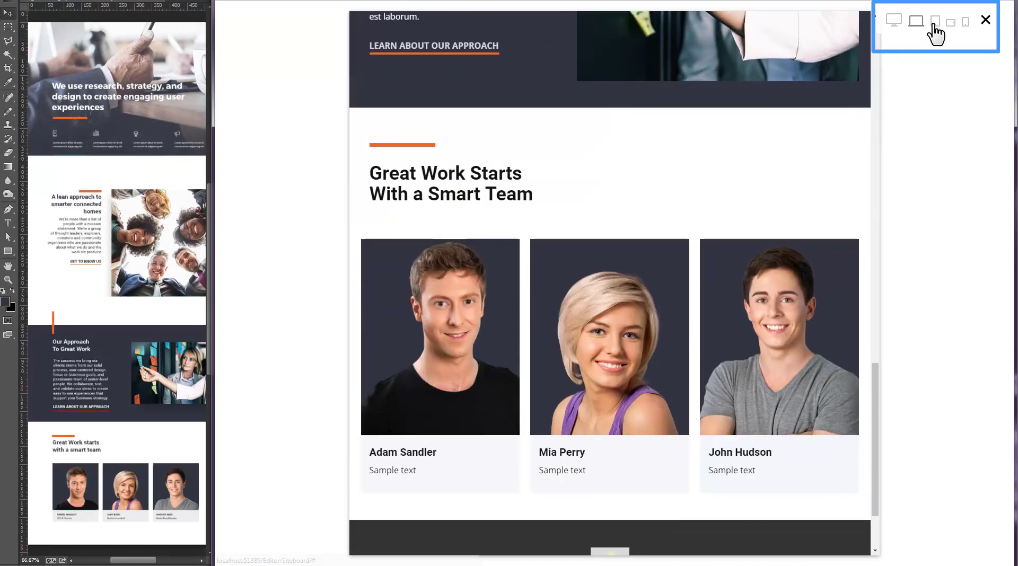
left_click(934, 23)
scroll(799, 266, "down", 7)
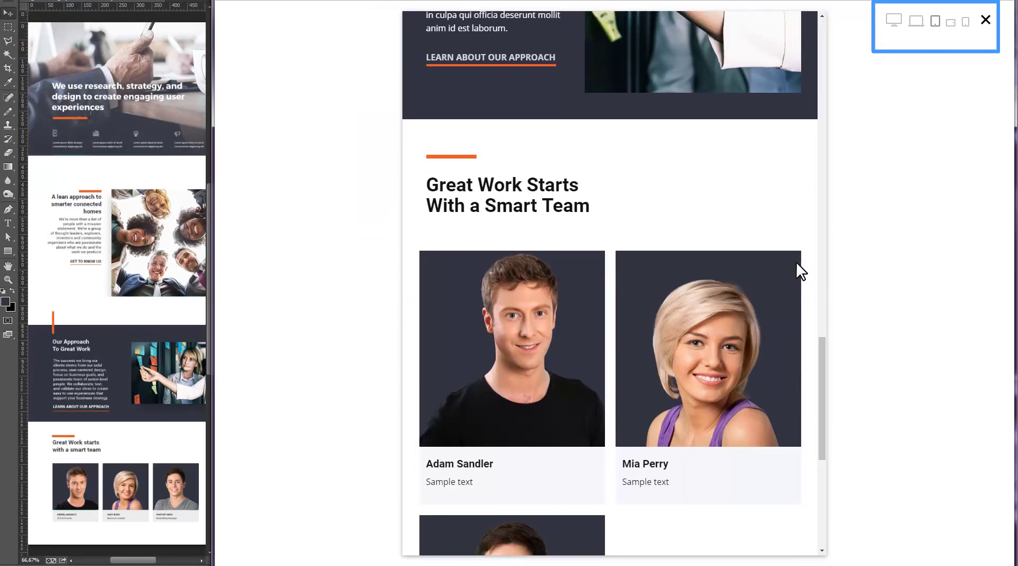
scroll(797, 268, "up", 10)
scroll(795, 261, "up", 10)
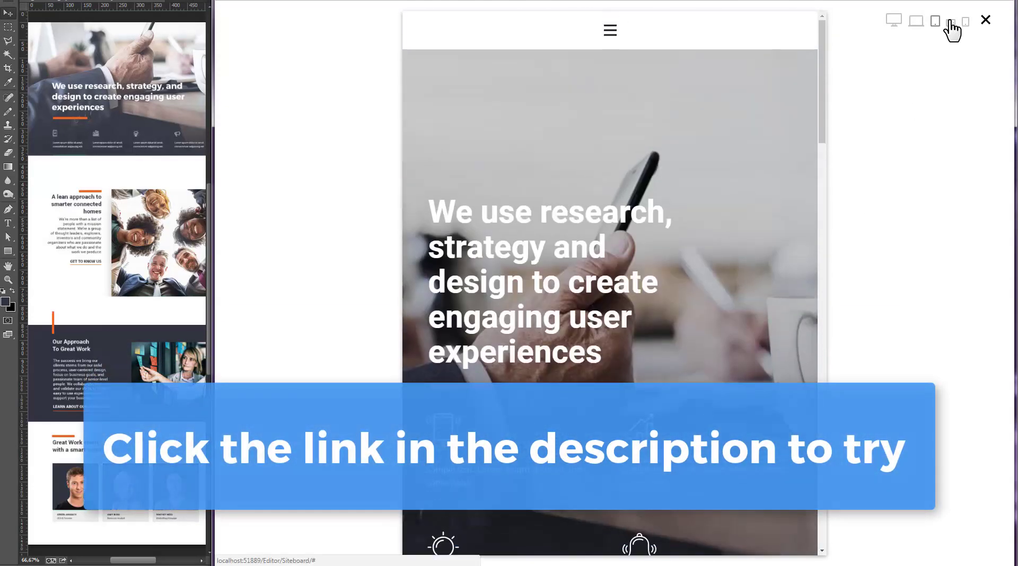
- Check the landscape and portrait phone layouts, then return to full desktop width
left_click(951, 22)
scroll(711, 175, "down", 6)
scroll(706, 170, "down", 8)
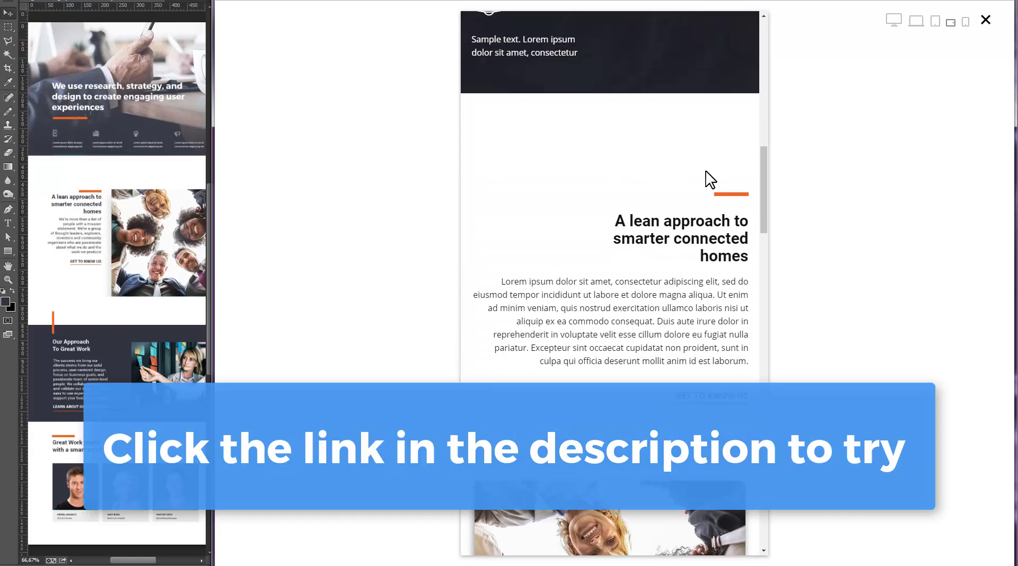
scroll(706, 171, "down", 10)
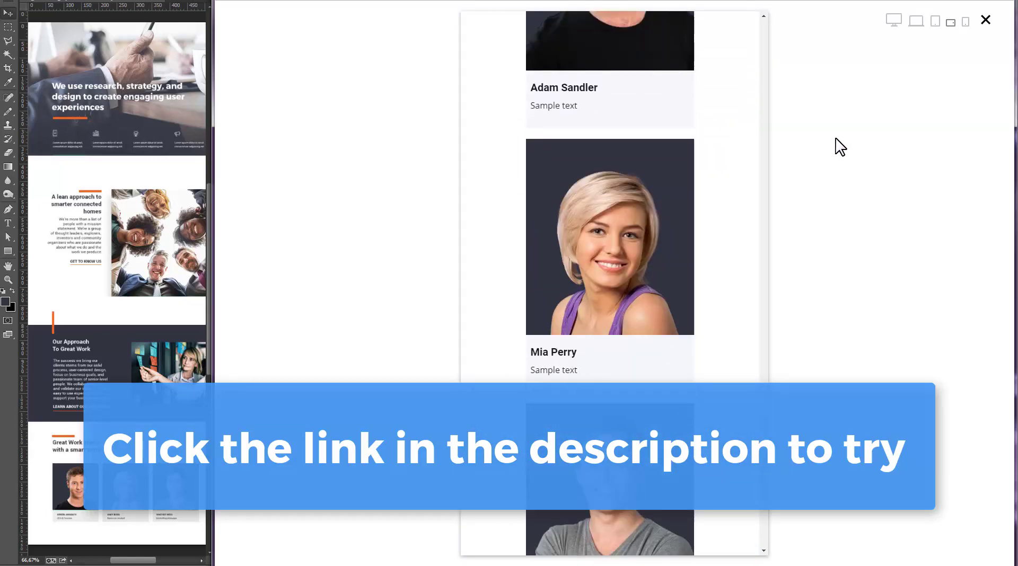
left_click(966, 22)
scroll(691, 250, "up", 3)
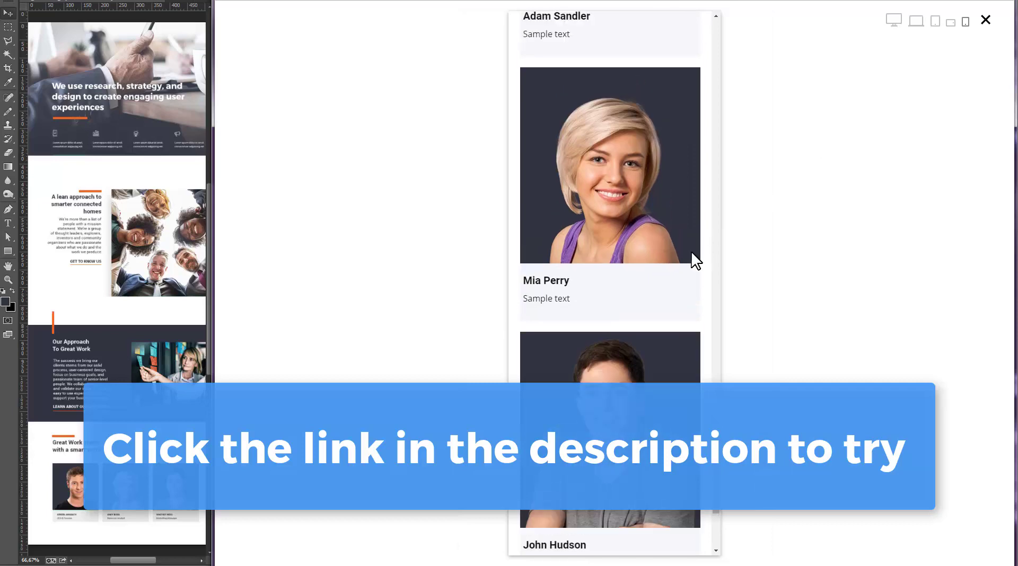
scroll(690, 249, "up", 10)
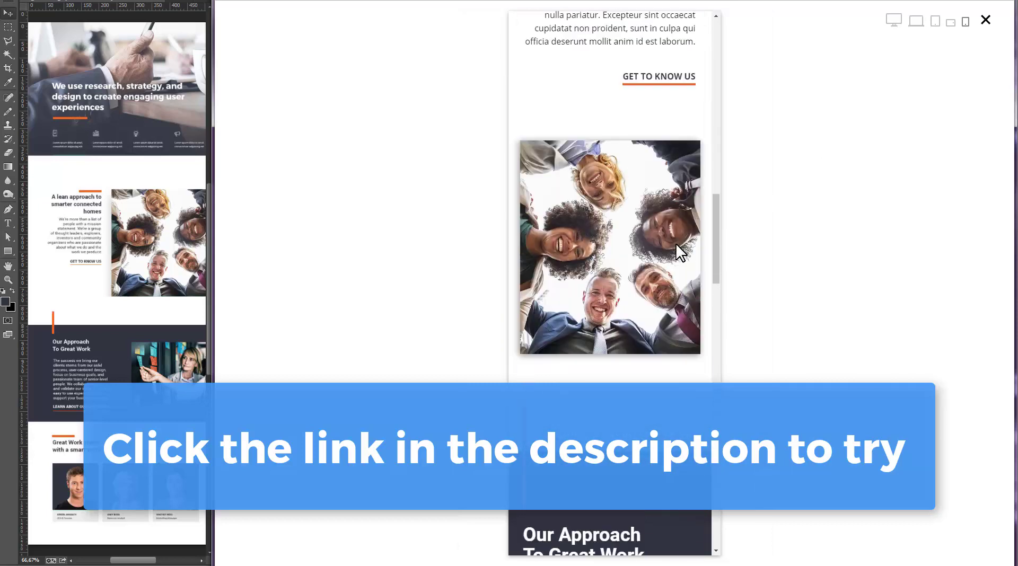
scroll(676, 245, "up", 10)
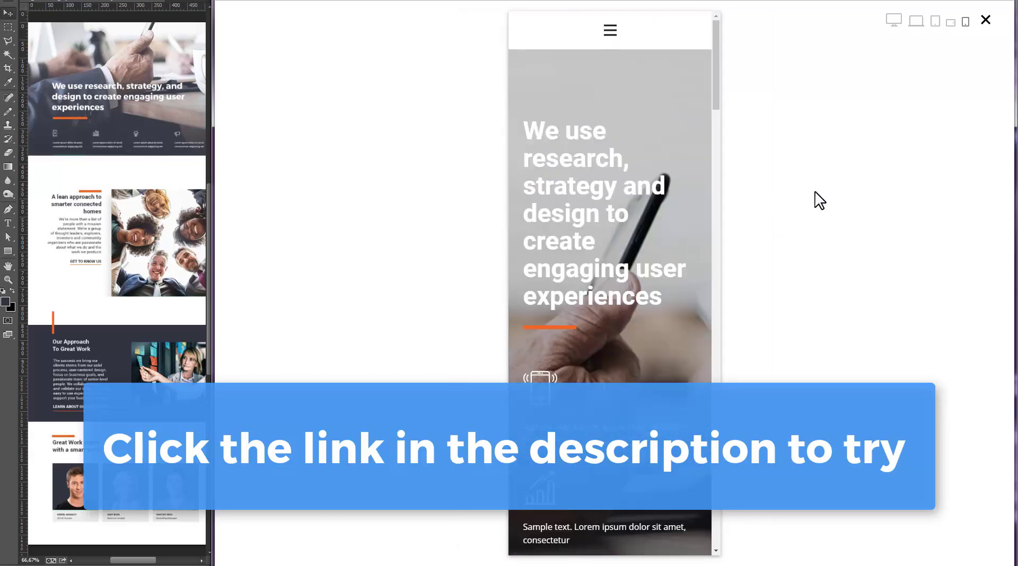
left_click(894, 22)
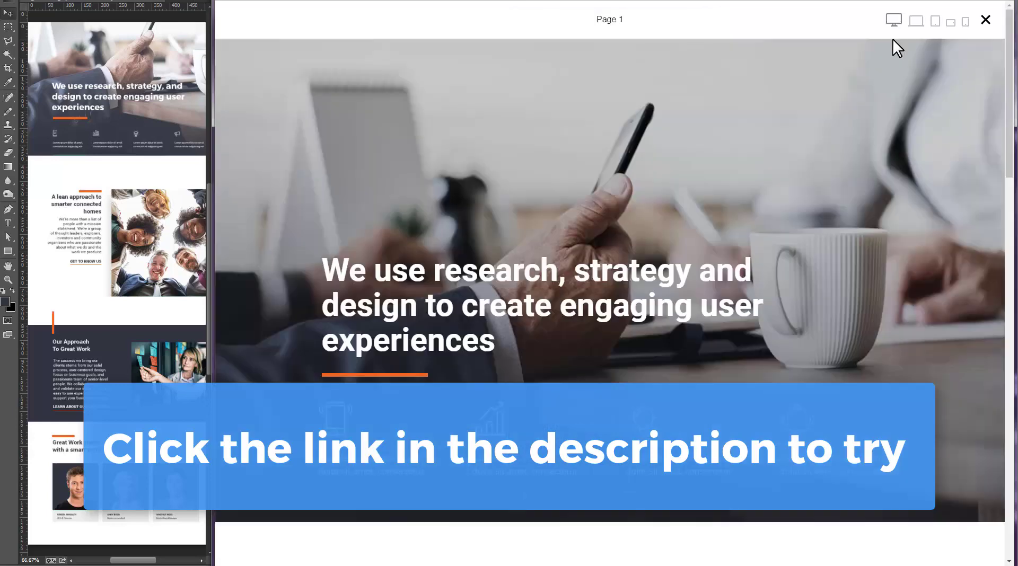